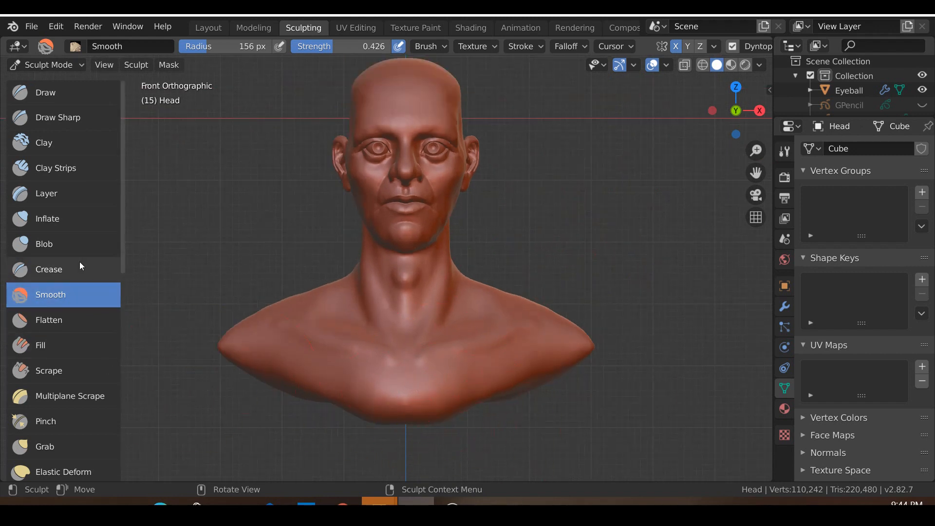
Pull the lower middle of the chest downward with the Grab brush to extend the bust's bottom edge.
scroll(54, 351, "down", 1)
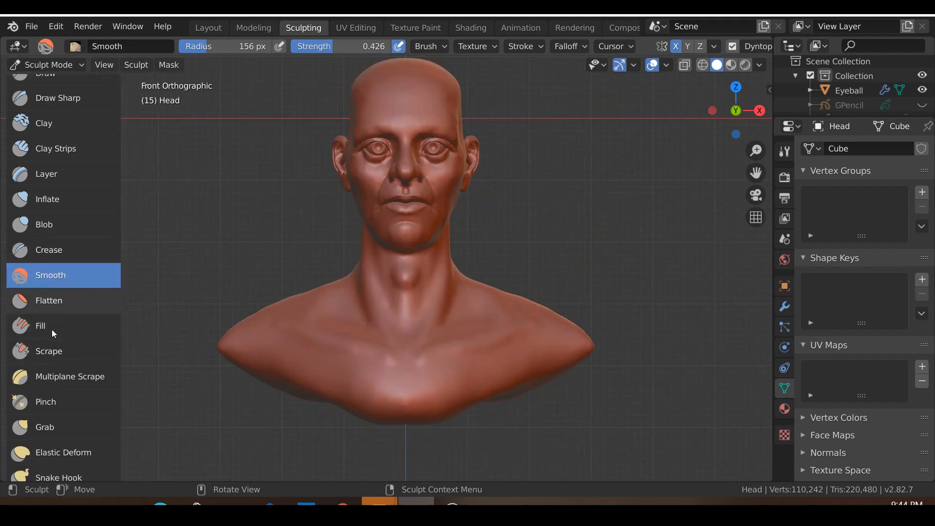
left_click(44, 427)
scroll(477, 400, "down", 1)
middle_click_drag(305, 441, 292, 413, "shift")
middle_click_drag(463, 377, 438, 317)
key("KP_1")
scroll(437, 318, "up", 1)
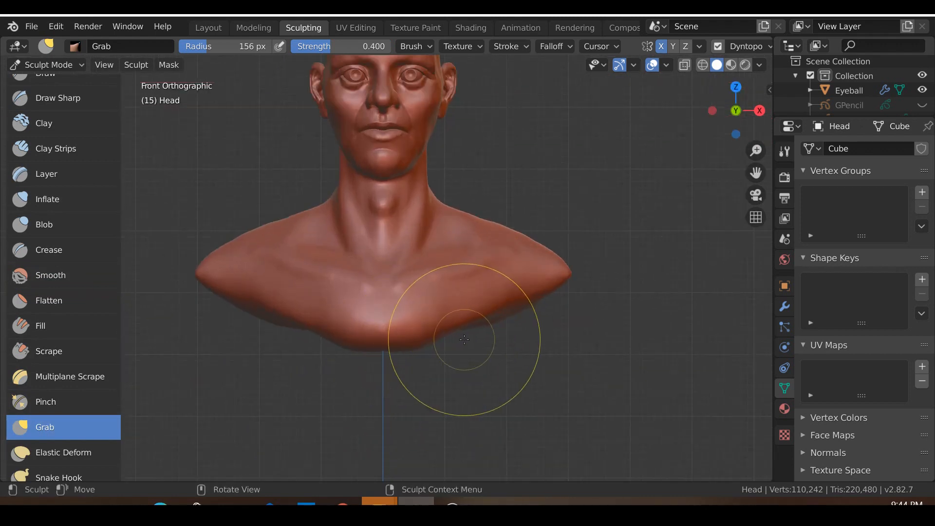
left_click_drag(454, 322, 464, 366)
scroll(434, 358, "up", 1)
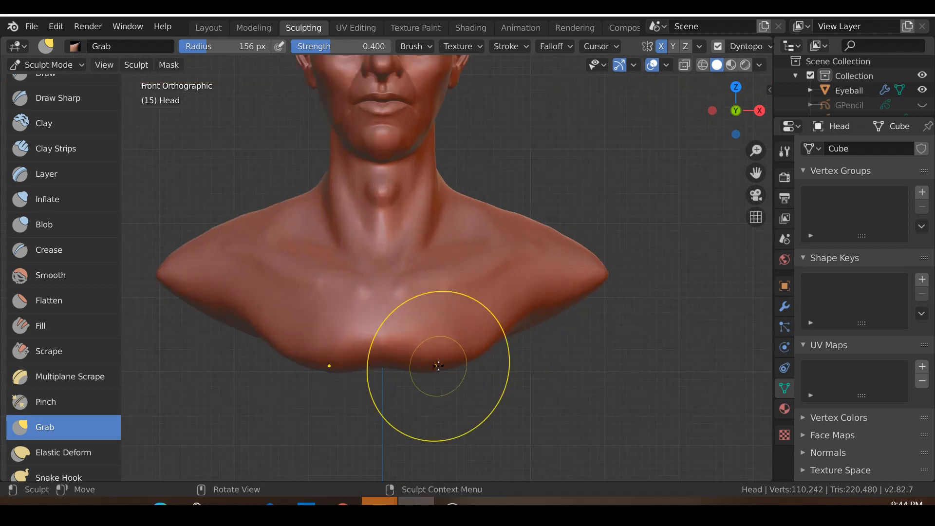
left_click_drag(397, 372, 406, 496)
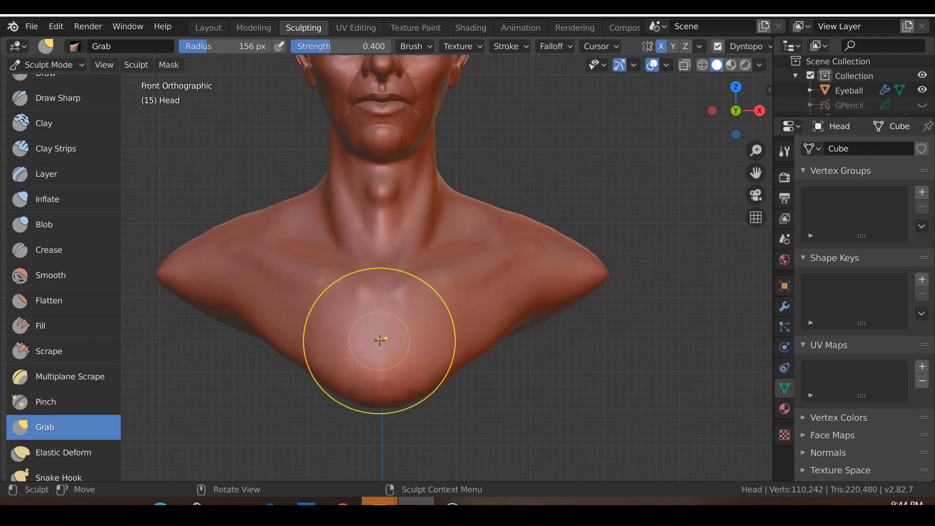
scroll(391, 380, "down", 1)
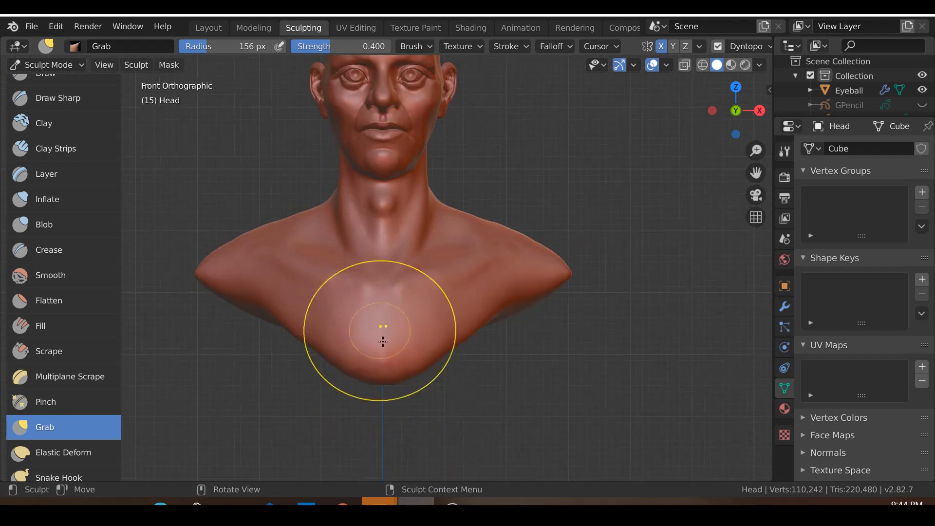
scroll(257, 292, "down", 2)
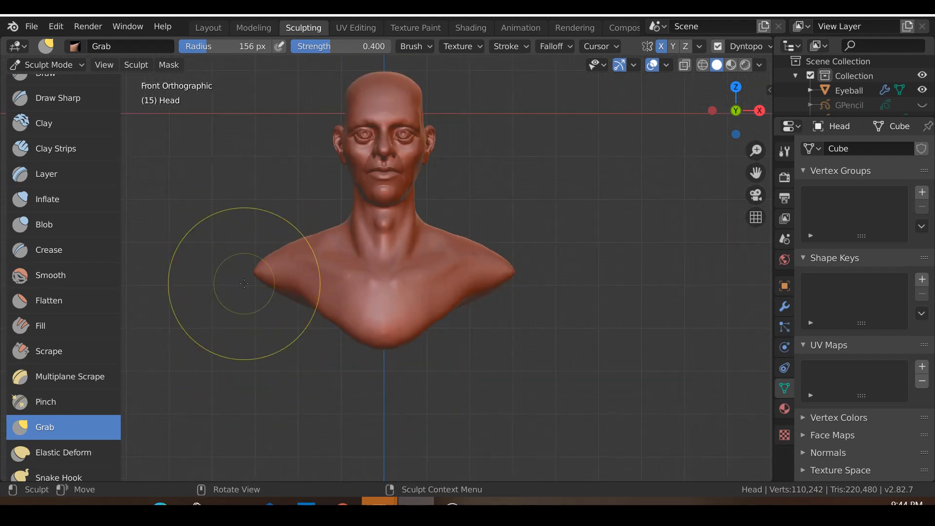
scroll(273, 341, "up", 2)
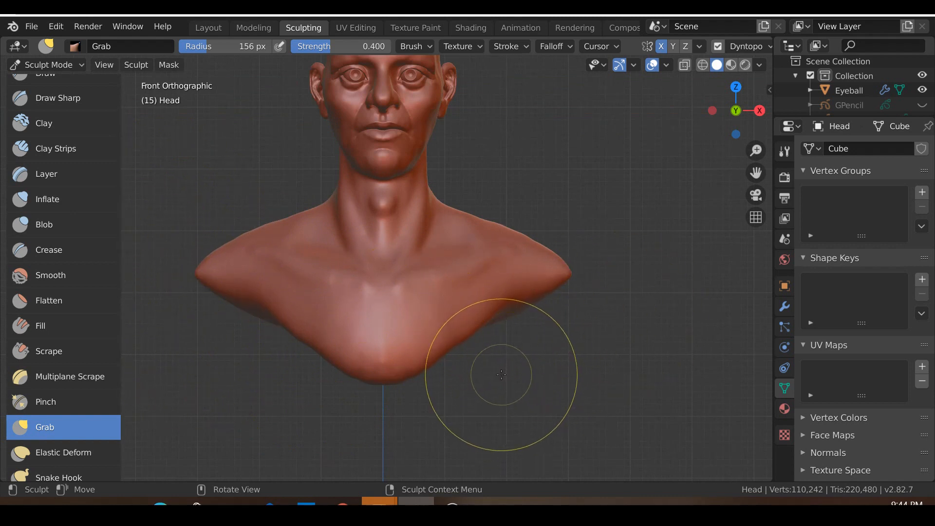
Grab the chest's lower corners outward and down to widen the torso, and nudge the bottom centre slightly up.
left_click_drag(468, 334, 497, 360)
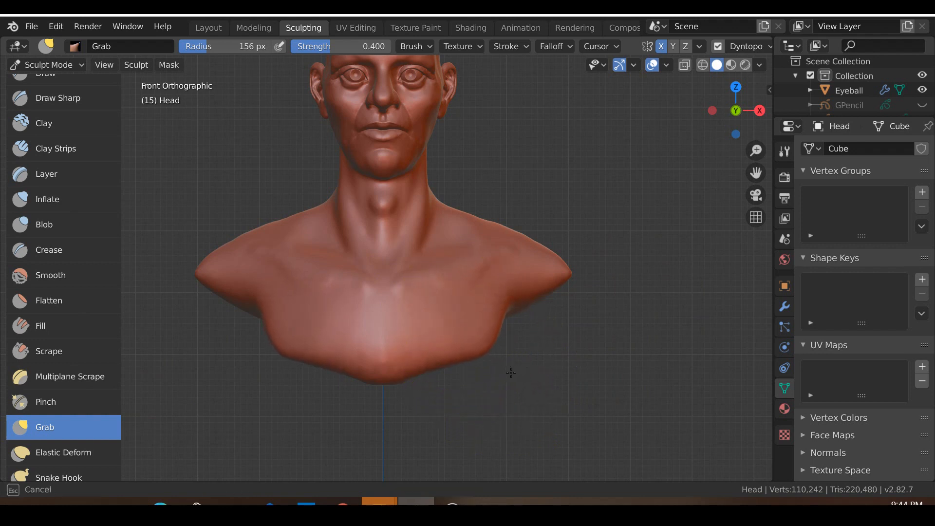
scroll(463, 371, "up", 1)
left_click_drag(445, 372, 459, 382)
scroll(487, 346, "down", 2)
scroll(316, 283, "up", 2)
scroll(438, 272, "down", 2)
scroll(389, 195, "down", 2)
scroll(438, 240, "up", 4)
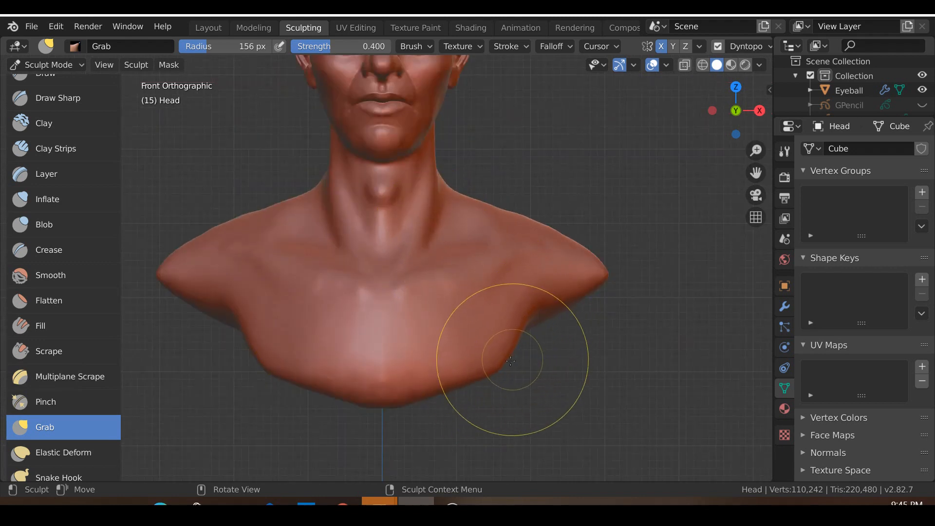
left_click_drag(466, 381, 495, 381)
left_click_drag(376, 403, 376, 393)
Reshape the side and underside of the bust below the shoulder with the Grab brush.
middle_click_drag(476, 396, 343, 392)
middle_click_drag(437, 393, 450, 353)
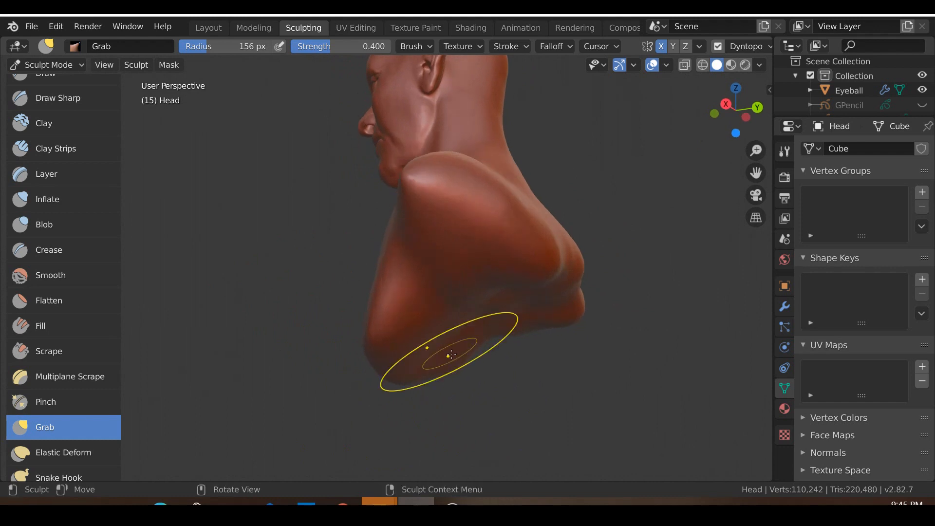
left_click_drag(487, 360, 495, 369)
left_click_drag(440, 328, 449, 316)
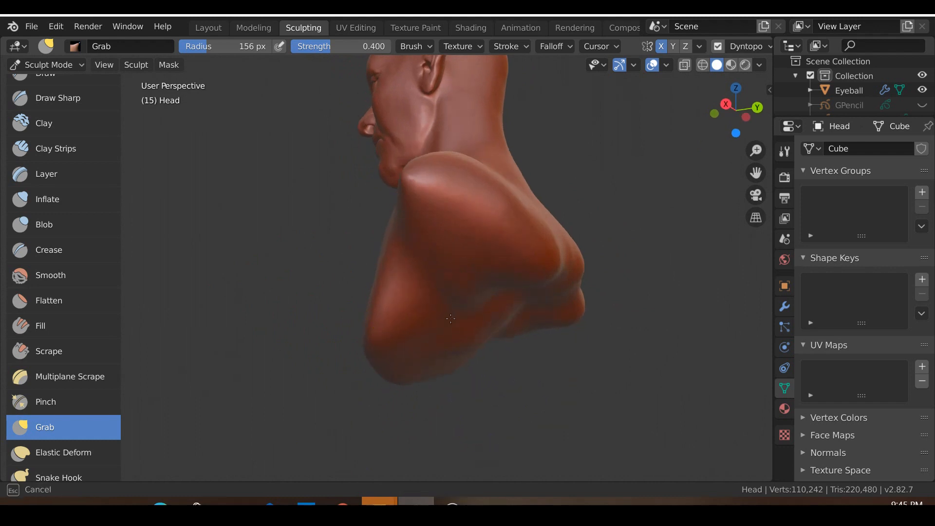
left_click_drag(524, 350, 527, 360)
left_click_drag(542, 310, 539, 327)
mouse_move(533, 327)
middle_mouse_down()
mouse_move(471, 326)
mouse_move(486, 350)
mouse_move(554, 359)
middle_mouse_up()
mouse_move(625, 418)
middle_mouse_down()
mouse_move(585, 380)
mouse_move(552, 296)
mouse_move(487, 350)
mouse_move(438, 375)
mouse_move(487, 384)
mouse_move(442, 396)
mouse_move(335, 384)
mouse_move(501, 387)
middle_mouse_up()
Examine the bust's silhouette and head-to-chest proportions from the front at several distances.
key("KP_1")
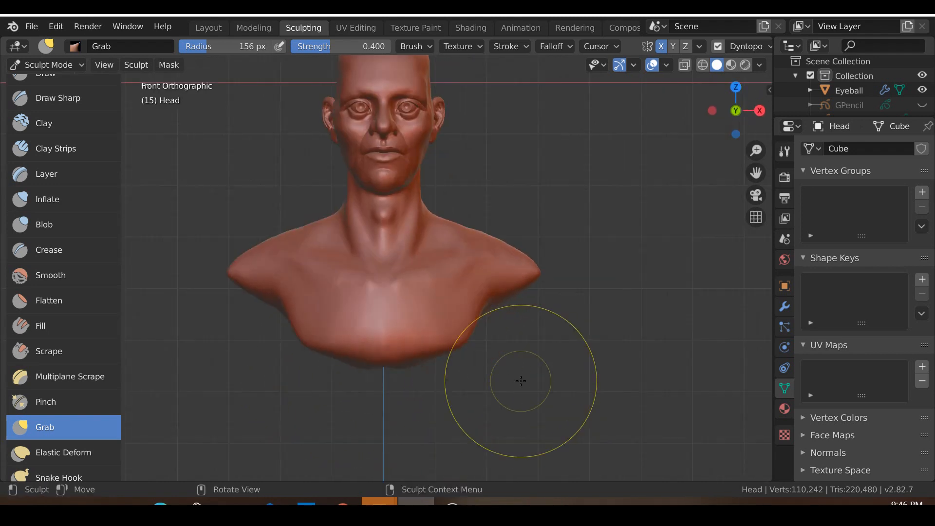
scroll(557, 338, "down", 2)
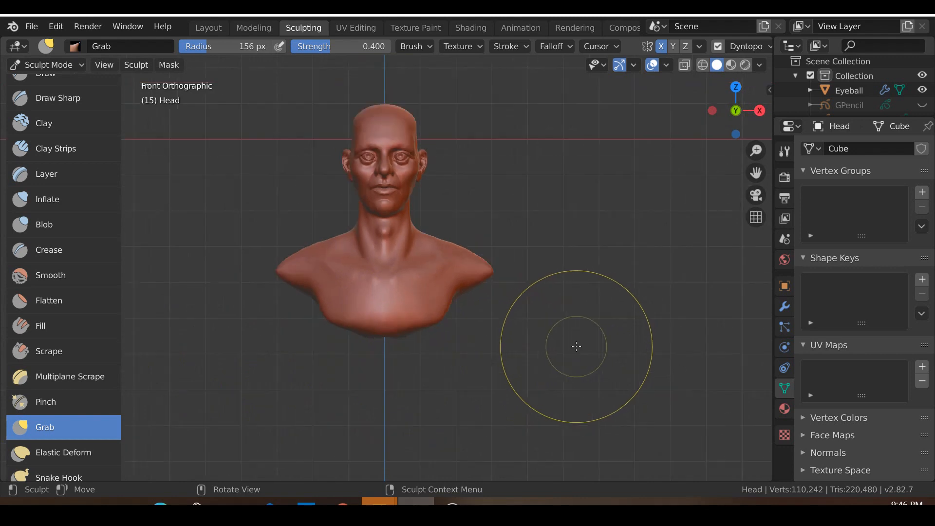
scroll(517, 362, "up", 2)
middle_click_drag(520, 352, 535, 327, "shift")
scroll(427, 320, "down", 2)
scroll(449, 273, "down", 2)
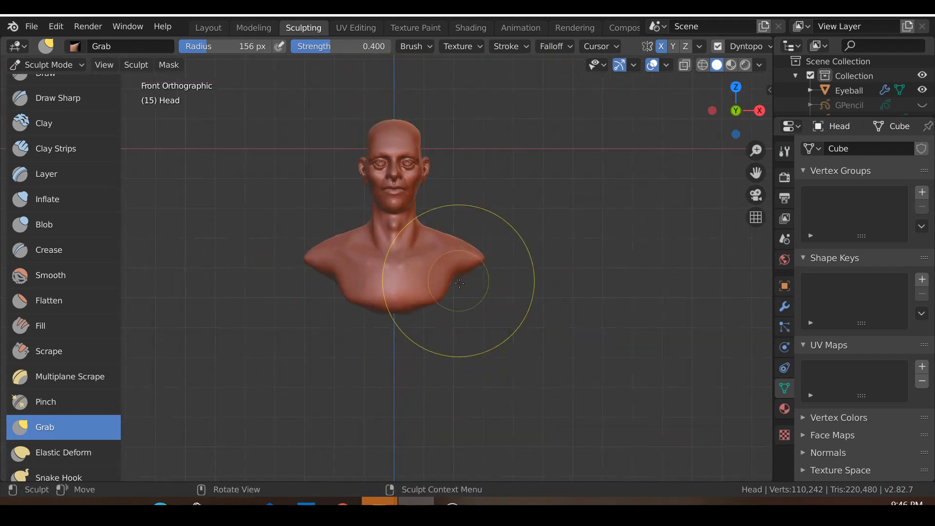
scroll(471, 399, "up", 3)
middle_click_drag(528, 154, 551, 273, "shift")
scroll(552, 273, "up", 2)
scroll(552, 272, "down", 2)
scroll(444, 292, "up", 2)
scroll(428, 396, "up", 1)
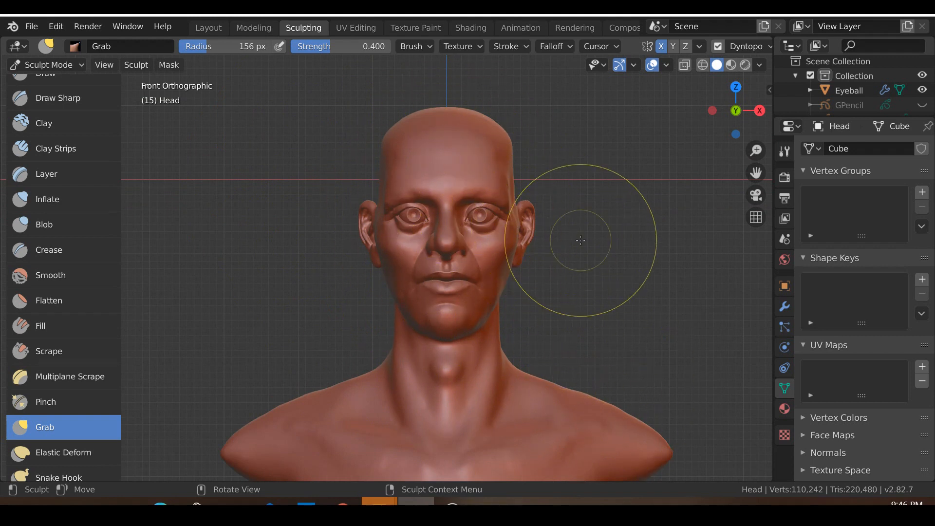
Grab the side contour of the chest below the armpits to refine the torso's outline.
middle_click_drag(628, 337, 597, 195, "shift")
scroll(584, 214, "down", 2)
mouse_move(540, 380)
middle_mouse_down()
mouse_move(443, 389)
mouse_move(495, 397)
mouse_move(418, 389)
mouse_move(487, 385)
mouse_move(438, 380)
mouse_move(480, 334)
middle_mouse_up()
key("KP_1")
left_click_drag(530, 304, 553, 343)
mouse_move(544, 343)
middle_mouse_down()
mouse_move(589, 359)
mouse_move(552, 341)
mouse_move(560, 302)
middle_mouse_up()
left_click_drag(543, 310, 551, 308)
key("KP_1")
Adjust the bust's underside and the area below the shoulder at the back with the Grab brush.
middle_click_drag(552, 308, 480, 408)
left_click_drag(480, 407, 486, 389)
middle_click_drag(486, 390, 360, 275)
mouse_move(361, 276)
left_mouse_down()
mouse_move(373, 272)
mouse_move(360, 282)
left_mouse_up()
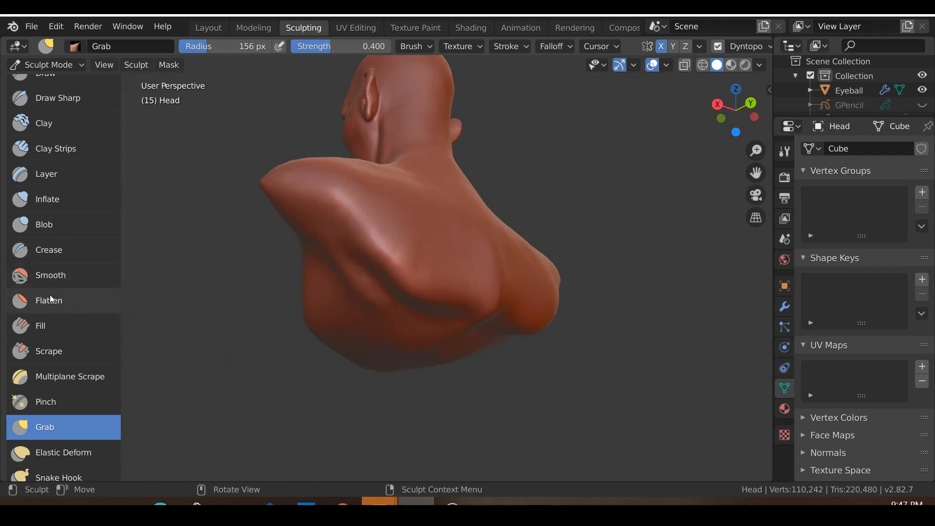
Fill the deep grooves on the back and side below the shoulder blade with the Fill brush at strength 1.000.
left_click(43, 322)
middle_click_drag(264, 294, 323, 245)
middle_click_drag(428, 280, 453, 292)
left_click_drag(473, 300, 463, 306)
middle_click_drag(419, 297, 480, 282)
left_click_drag(482, 285, 509, 331)
left_click_drag(470, 358, 455, 371)
mouse_move(465, 367)
middle_mouse_down()
mouse_move(509, 385)
mouse_move(531, 407)
middle_mouse_up()
key("KP_1")
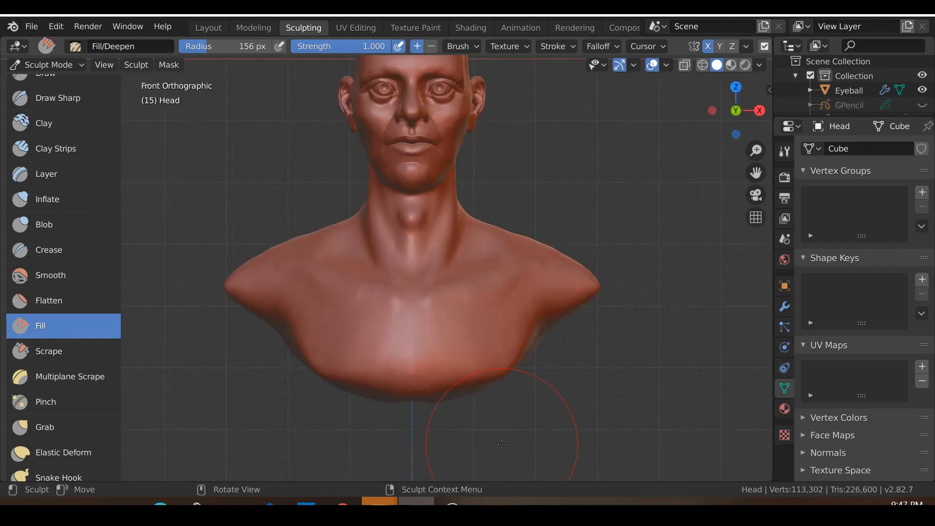
Even out the hollows on the bust's underside with the Fill brush.
middle_click_drag(504, 442, 386, 355)
middle_click_drag(504, 251, 551, 321)
key("KP_1")
middle_click_drag(375, 302, 366, 147)
mouse_move(389, 312)
left_mouse_down()
mouse_move(369, 366)
mouse_move(409, 372)
mouse_move(443, 339)
mouse_move(355, 425)
mouse_move(376, 334)
left_mouse_up()
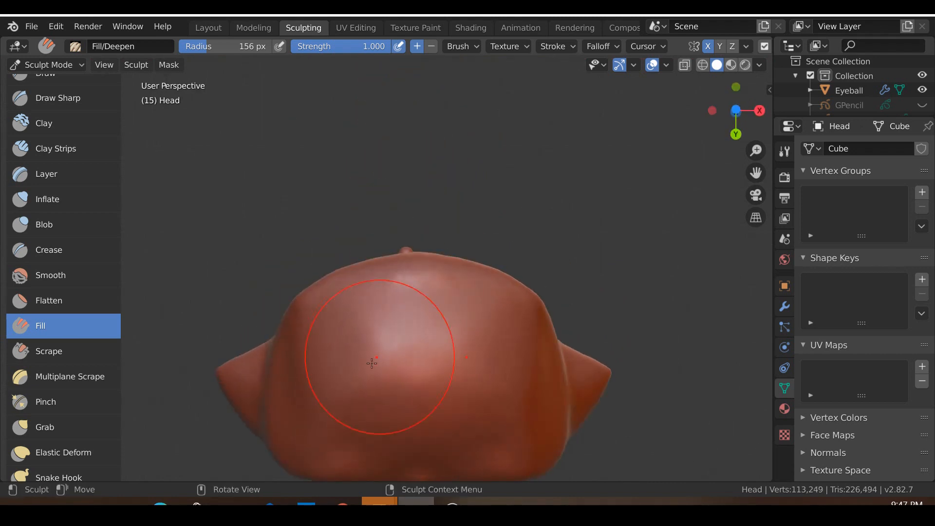
Flatten the underside of the bust with the Flatten brush at strength 0.500.
left_click(49, 300)
scroll(333, 340, "down", 2)
middle_click_drag(333, 340, 391, 312)
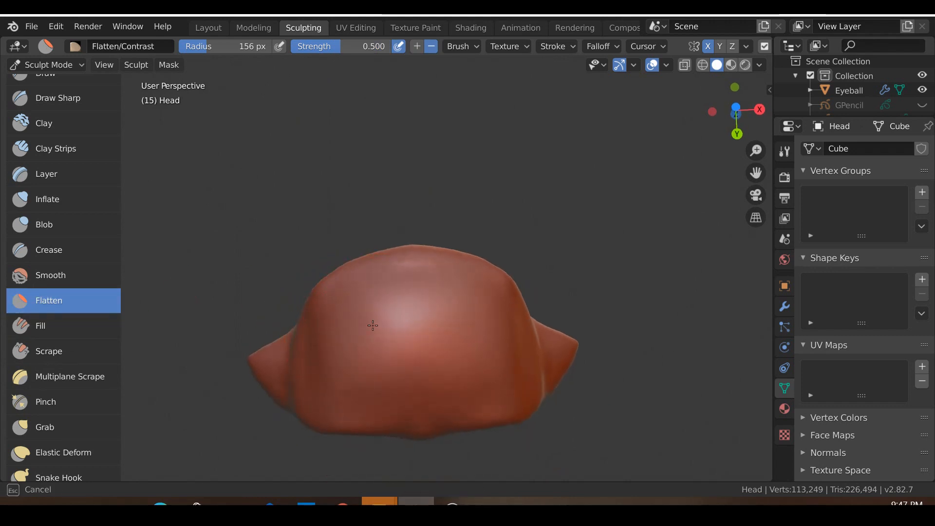
mouse_move(409, 294)
middle_mouse_down()
mouse_move(486, 393)
mouse_move(394, 309)
middle_mouse_up()
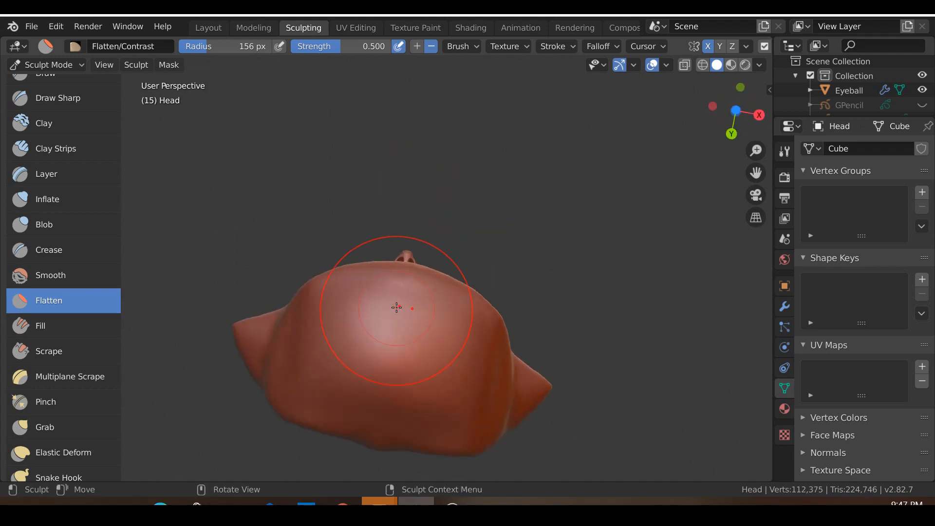
left_click_drag(336, 374, 419, 350)
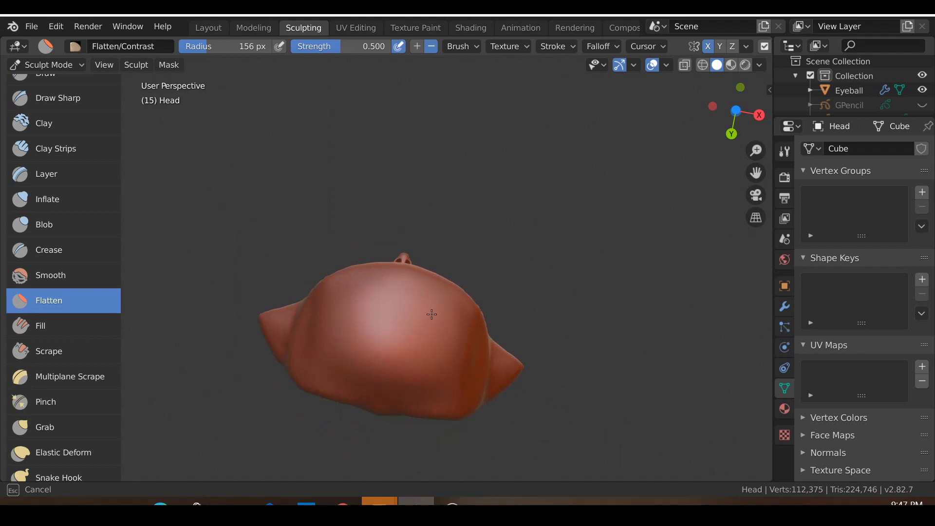
left_click_drag(436, 346, 382, 307)
mouse_move(382, 307)
middle_mouse_down()
mouse_move(367, 418)
mouse_move(398, 417)
middle_mouse_up()
key("KP_1")
middle_click_drag(486, 401, 379, 355)
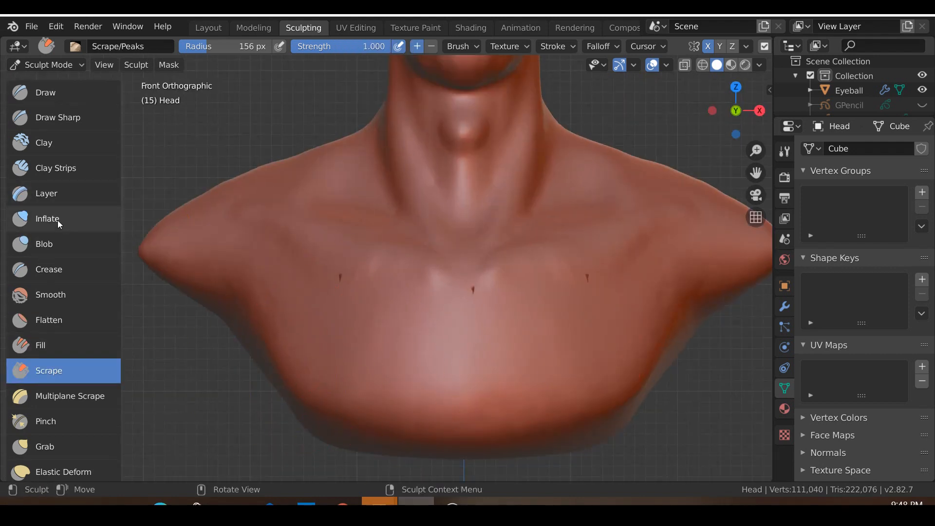
Switch to the Crease brush and set its radius to 88 px for work on the chest.
left_click(49, 270)
middle_click_drag(358, 359, 257, 325, "shift")
key("f")
left_click(387, 390)
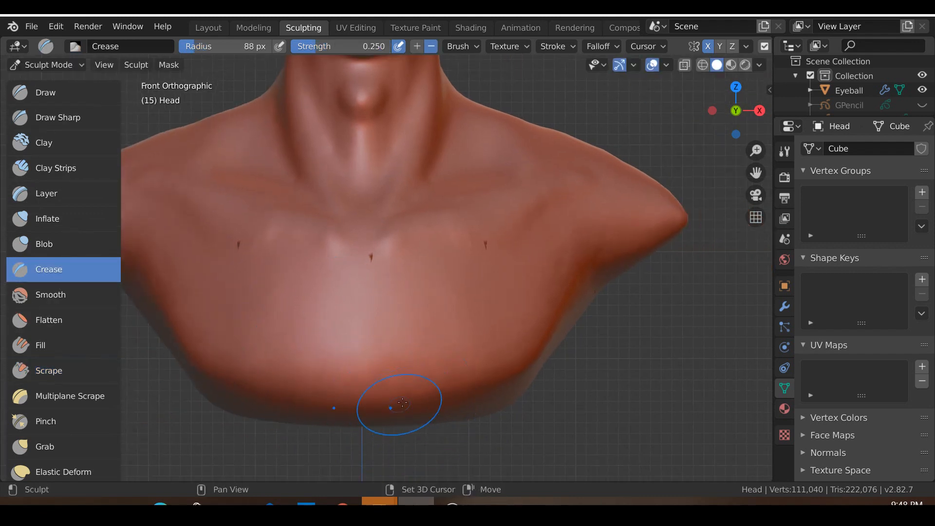
middle_click_drag(387, 389, 428, 388, "shift")
Try a vertical crease stroke down the middle of the chest.
scroll(429, 390, "up", 2)
left_click_drag(383, 302, 389, 394)
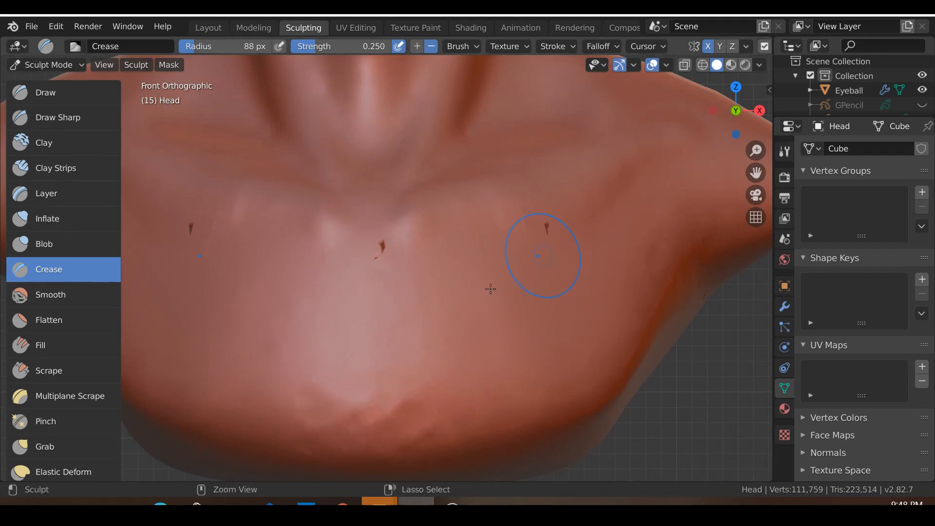
scroll(681, 45, "down", 4)
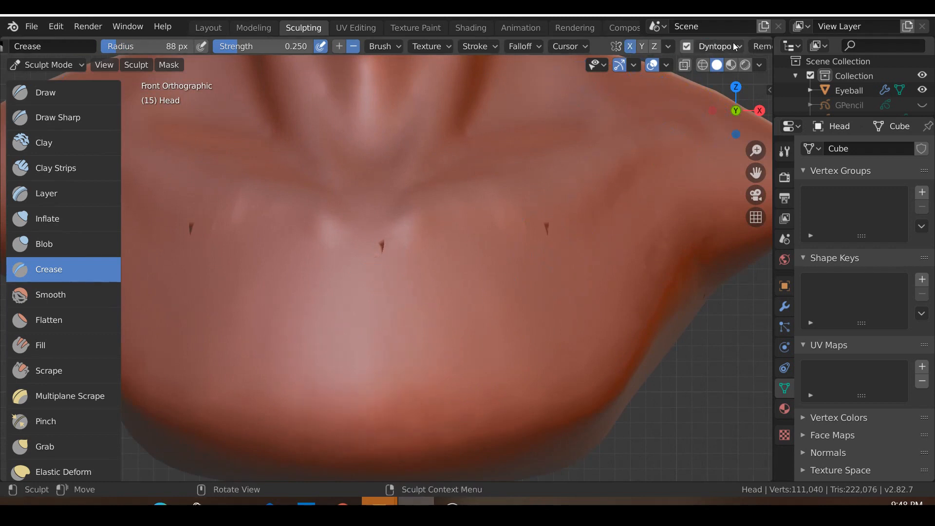
Turn off Dyntopo smooth shading and carve vertical creases on both sides of the breastbone with the Crease brush.
left_click(718, 46)
left_click(799, 123)
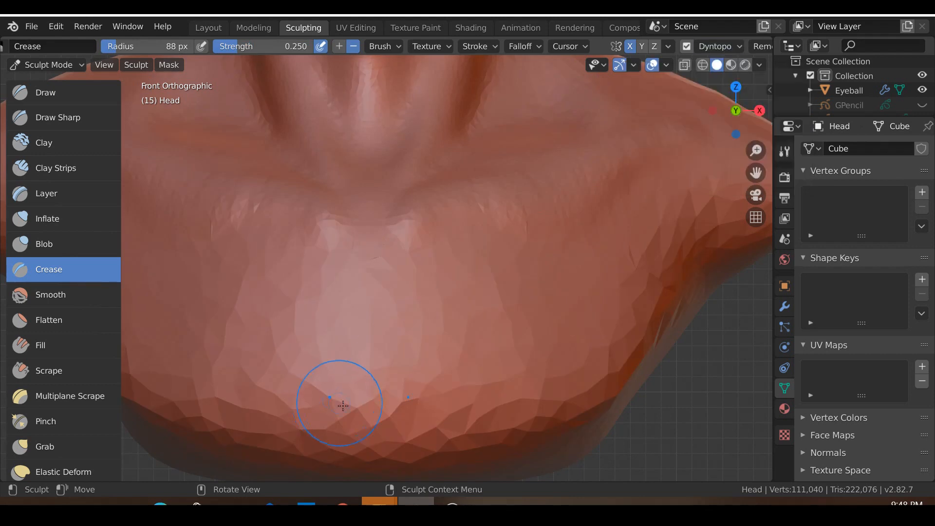
scroll(479, 388, "up", 2)
middle_click_drag(531, 382, 401, 360)
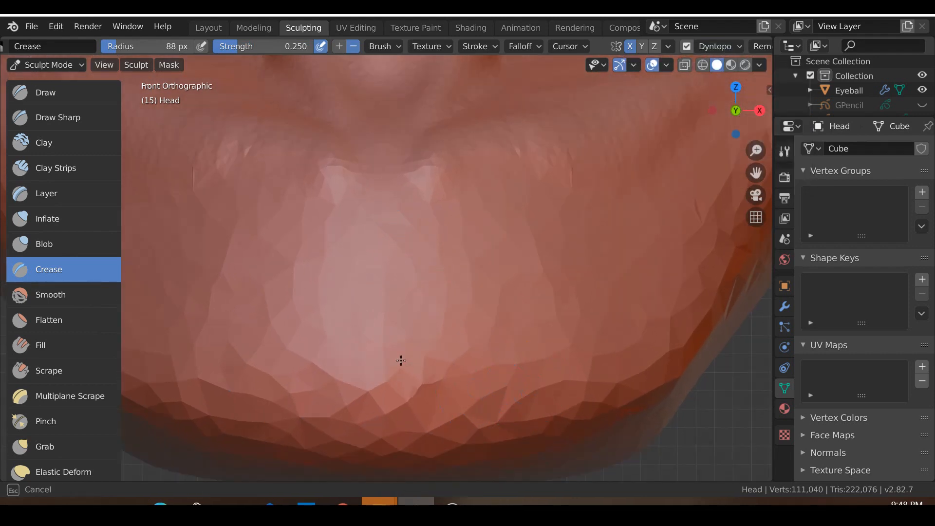
left_click_drag(408, 441, 411, 442)
left_click_drag(399, 269, 400, 355)
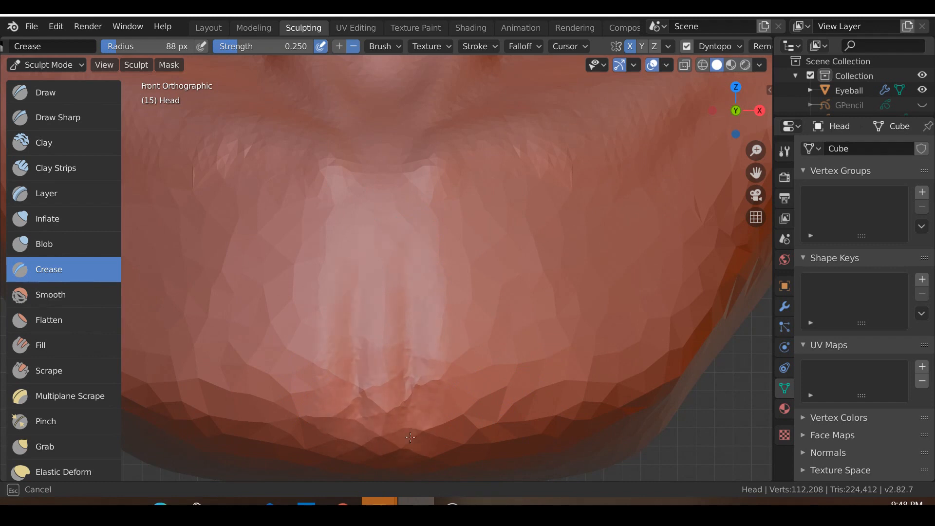
left_click_drag(410, 436, 408, 413)
middle_click_drag(408, 413, 474, 398)
middle_click_drag(394, 310, 401, 328)
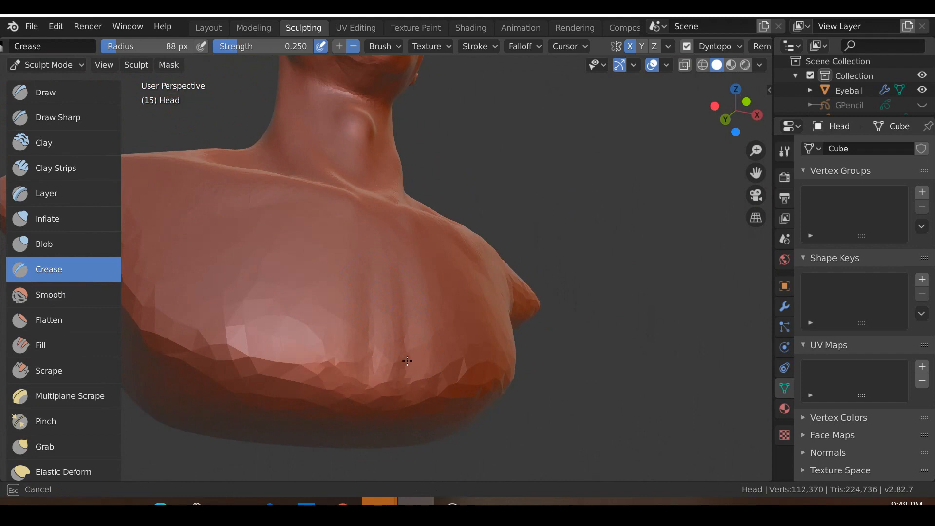
middle_click_drag(401, 258, 330, 350)
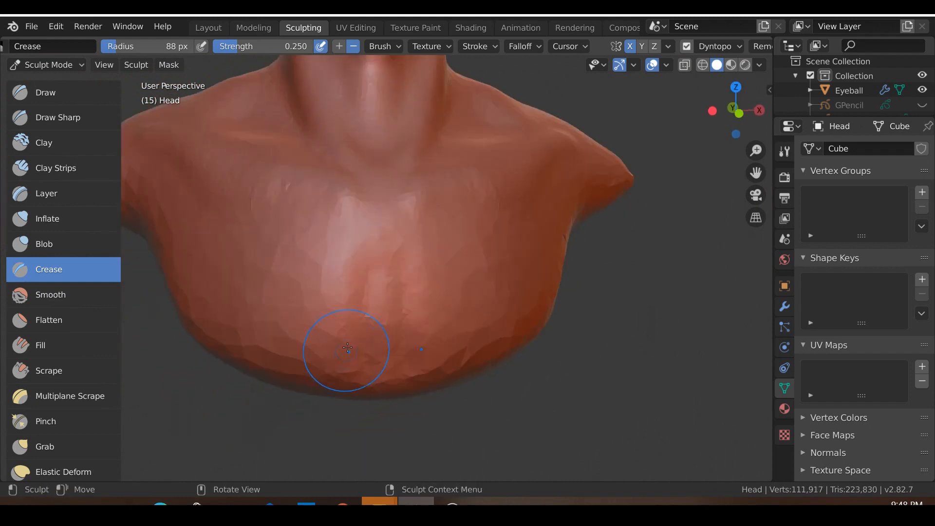
Deepen the two vertical grooves beside the breastbone with the Clay Strips brush at strength 0.600.
left_click(43, 171)
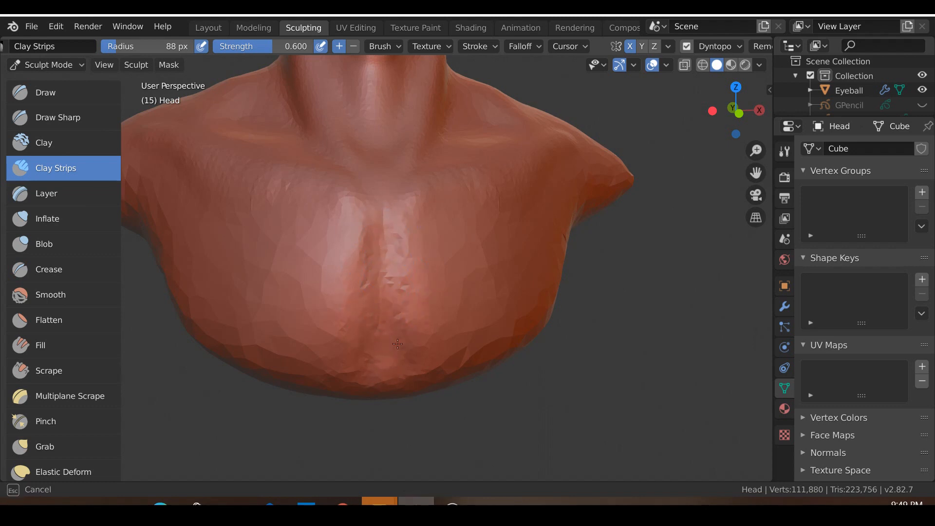
left_click_drag(384, 392, 379, 395)
key("KP_1")
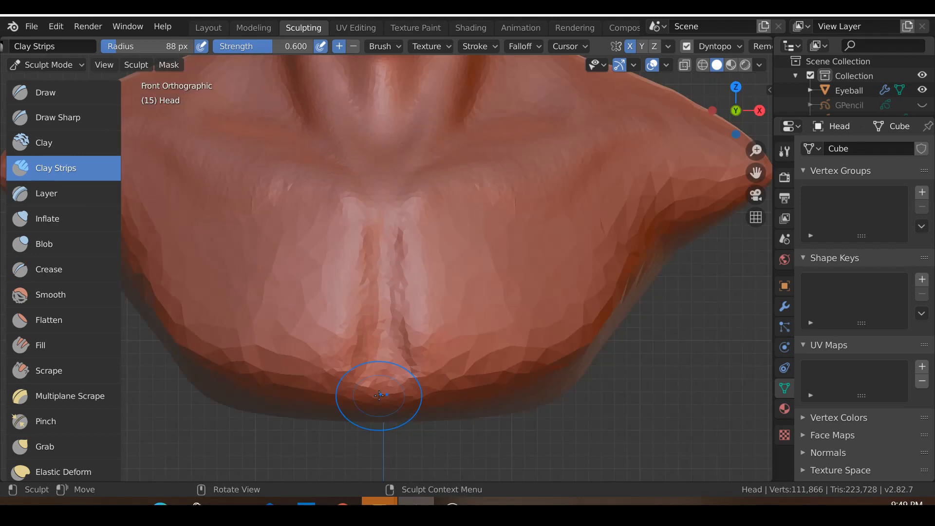
Smooth the breastbone and its grooves down to the chest's lower edge with the Smooth brush.
scroll(379, 396, "up", 3)
key("s")
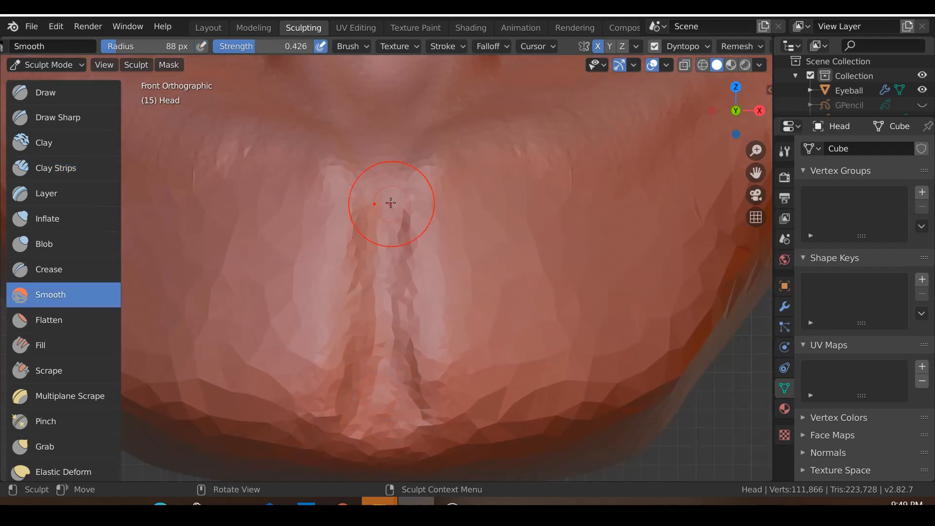
left_click_drag(379, 396, 391, 302)
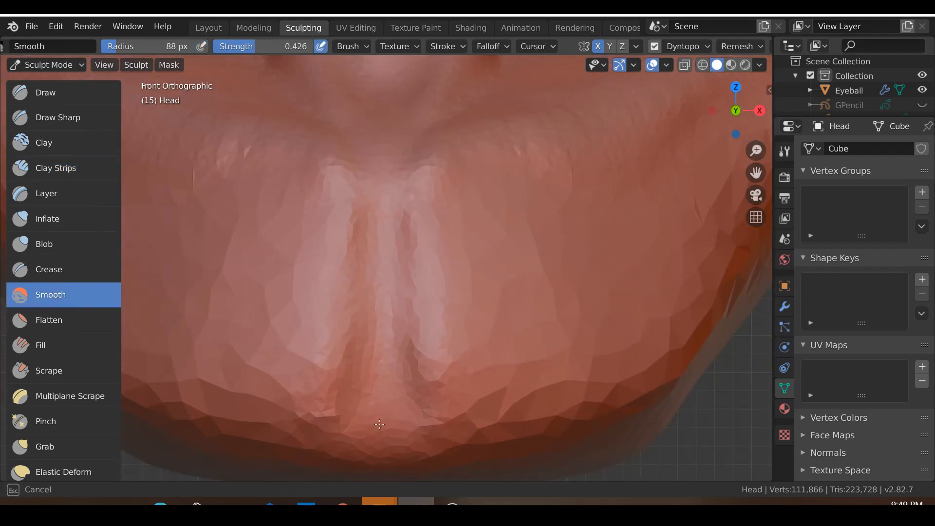
left_click_drag(377, 419, 377, 419)
scroll(501, 292, "down", 3)
scroll(395, 322, "up", 2)
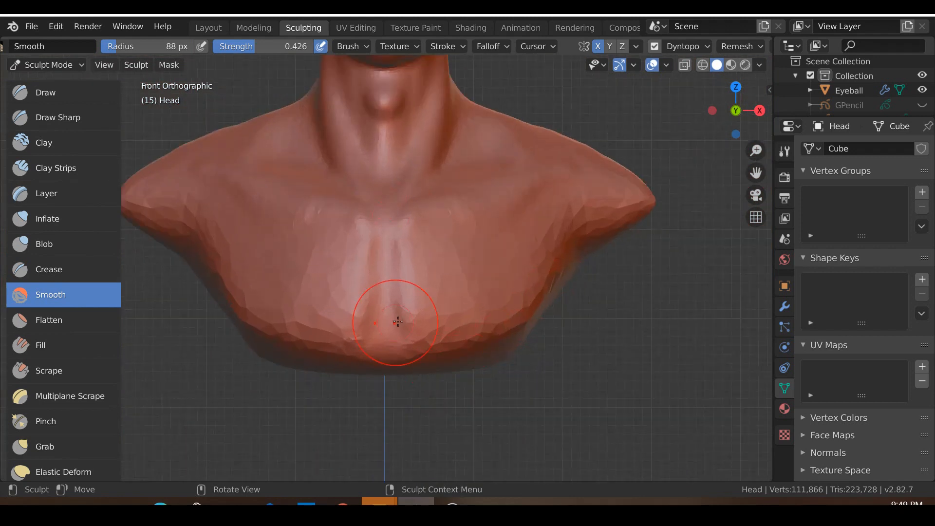
Pull the chest's lower front forward in side view using the Grab brush at a radius of 211 px.
scroll(484, 314, "up", 3)
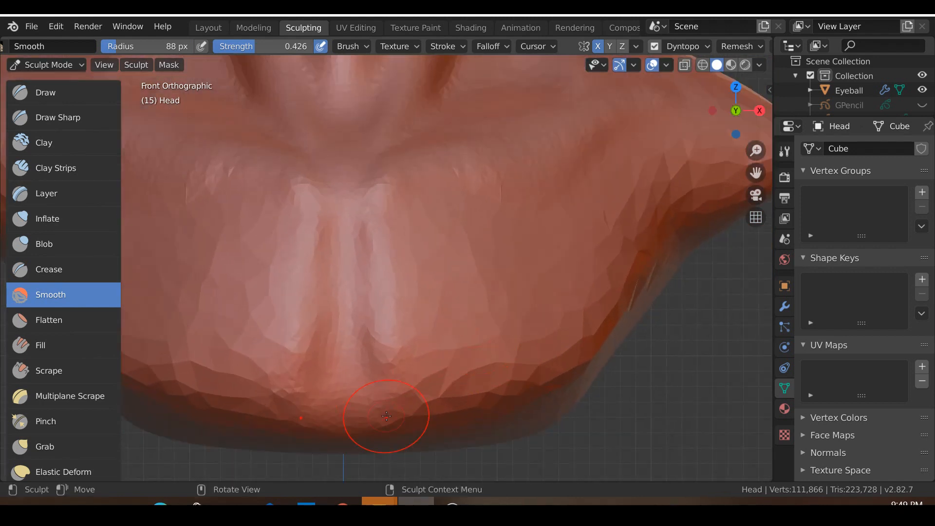
mouse_move(214, 394)
middle_mouse_down()
mouse_move(361, 432)
mouse_move(185, 403)
middle_mouse_up()
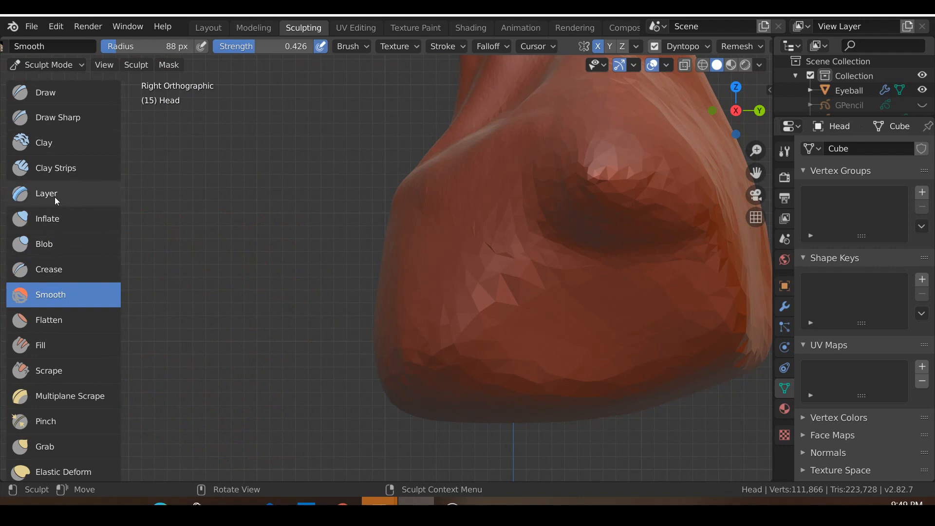
key("g")
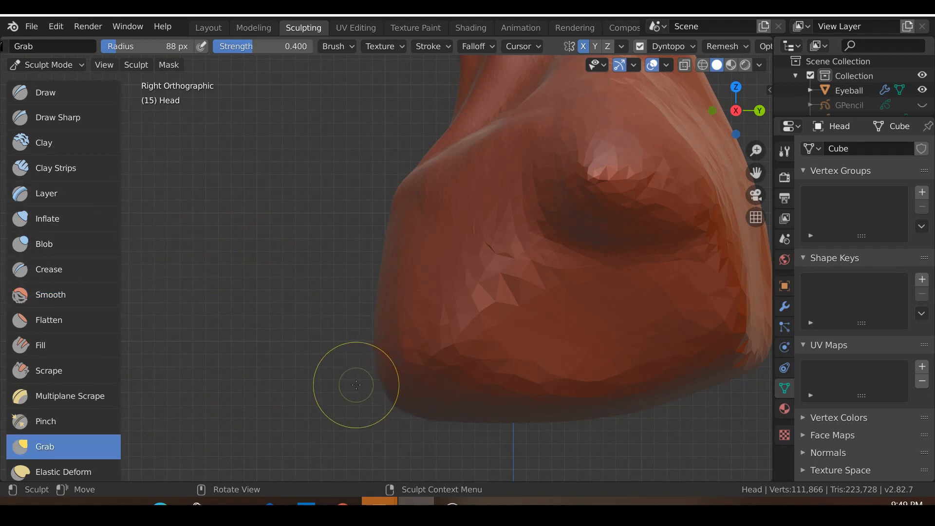
key("f")
left_click(443, 349)
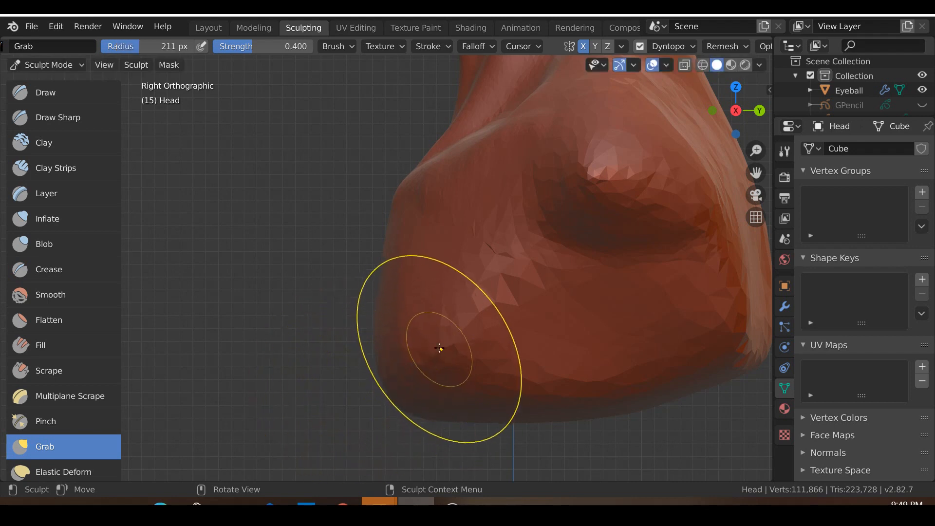
left_click_drag(443, 349, 371, 359)
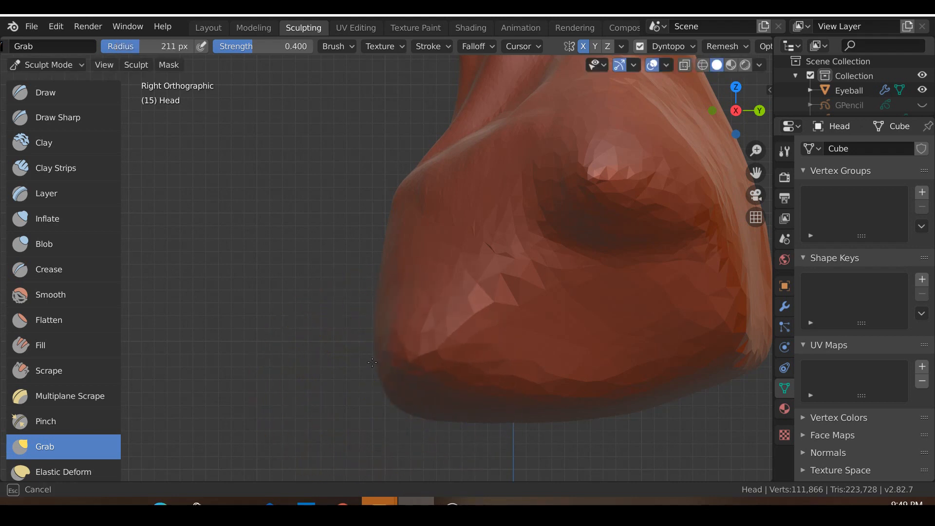
left_click_drag(458, 313, 458, 311)
middle_click_drag(448, 312, 498, 327)
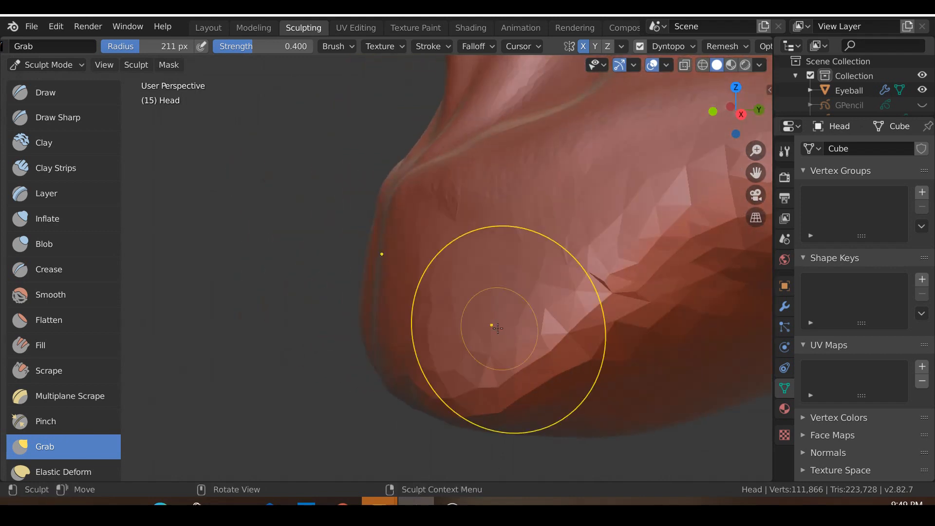
Refine the chest's front profile from the right side with short Grab strokes along its upper and lower contour.
key("KP_3")
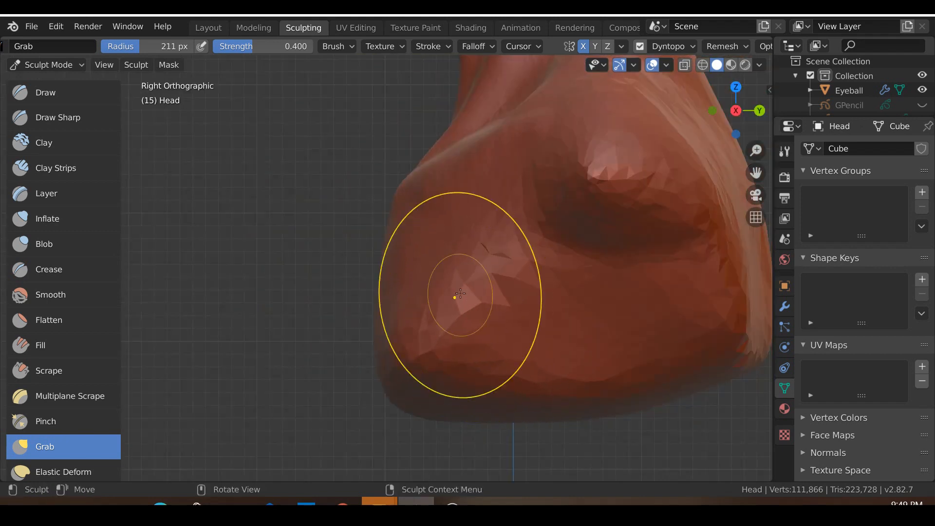
mouse_move(414, 265)
left_mouse_down()
mouse_move(385, 262)
mouse_move(430, 263)
mouse_move(384, 272)
left_mouse_up()
scroll(386, 263, "down", 2)
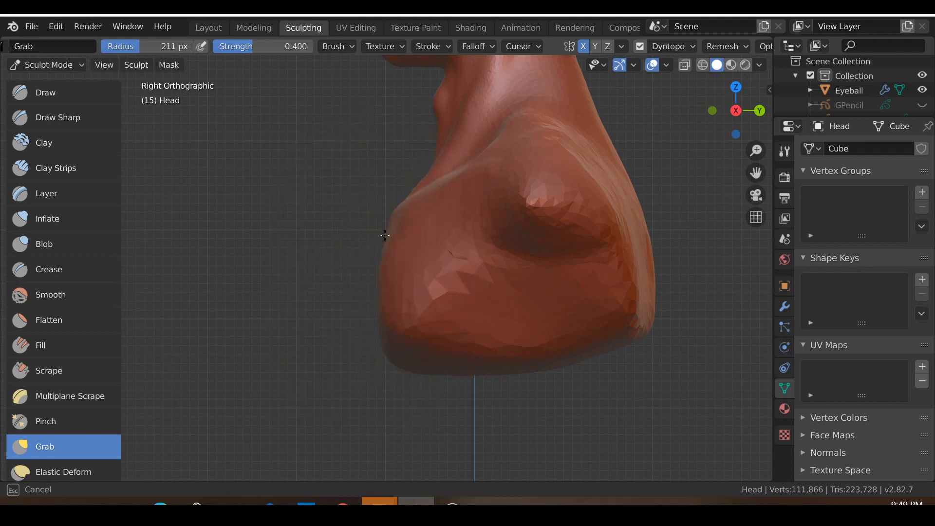
left_click_drag(383, 236, 386, 239)
left_click_drag(396, 331, 394, 338)
scroll(406, 344, "down", 3)
scroll(446, 378, "down", 2)
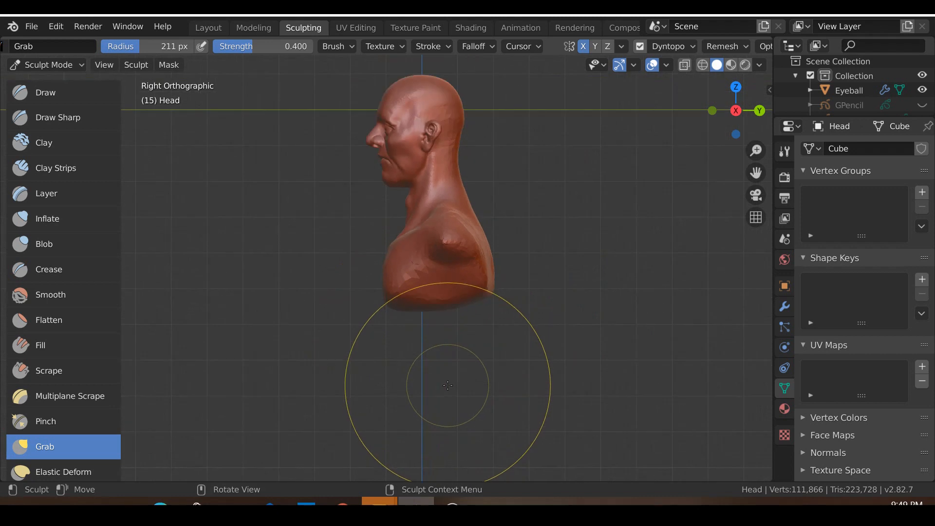
scroll(447, 385, "up", 4)
left_click_drag(388, 340, 384, 331)
Carve a crease between the chest and shoulder above the armpit using the Crease brush at a radius of 125 px.
mouse_move(384, 331)
middle_mouse_down()
mouse_move(591, 355)
mouse_move(579, 351)
middle_mouse_up()
scroll(408, 297, "up", 1)
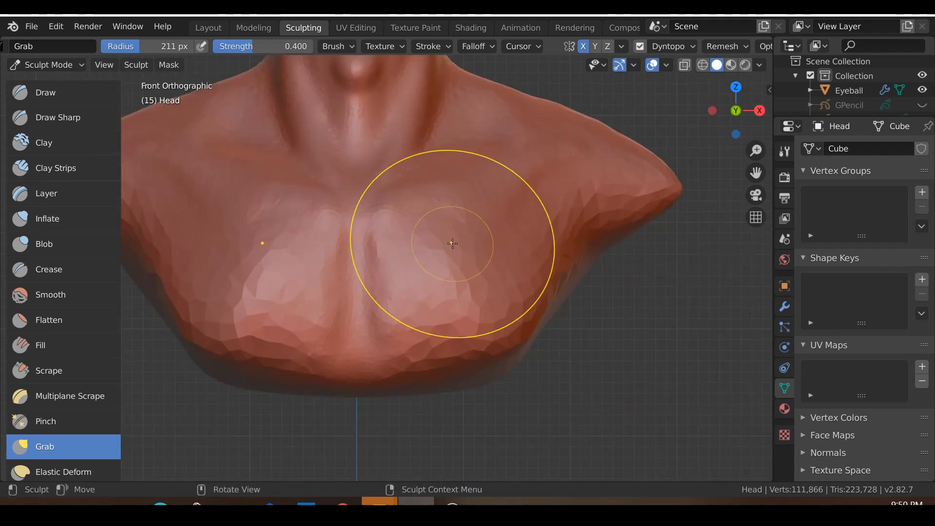
scroll(545, 287, "down", 4)
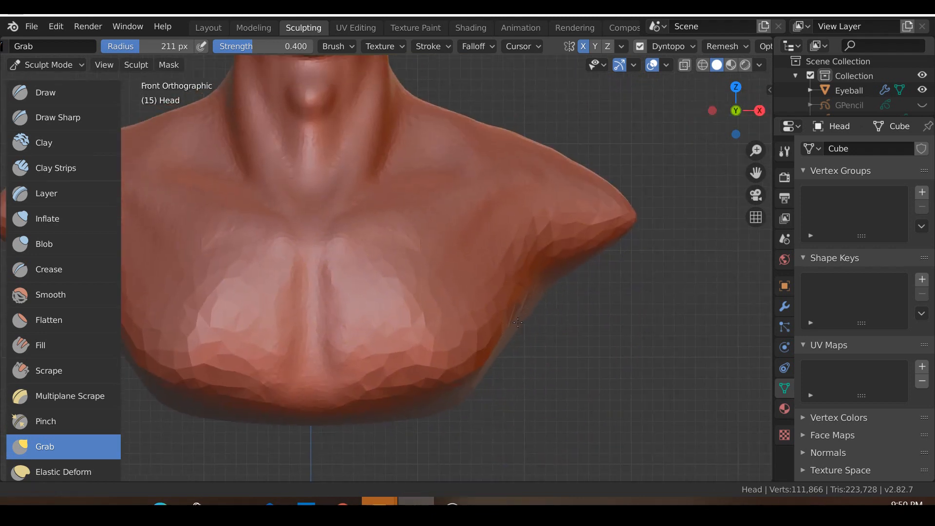
scroll(526, 287, "up", 4)
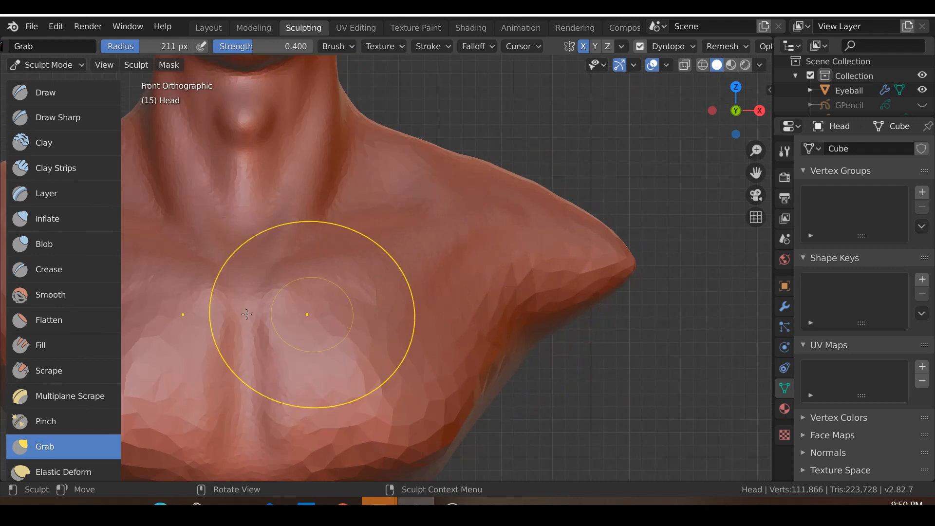
left_click(46, 274)
mouse_move(531, 355)
middle_mouse_down("shift")
mouse_move(483, 368)
mouse_move(534, 364)
middle_mouse_up("shift")
key("f")
left_click(495, 368)
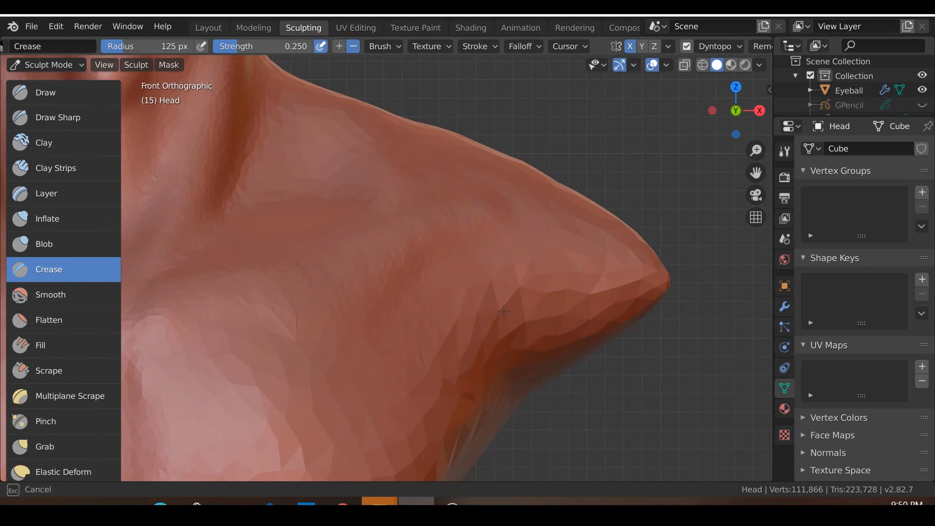
middle_click_drag(482, 302, 438, 342)
key("KP_1")
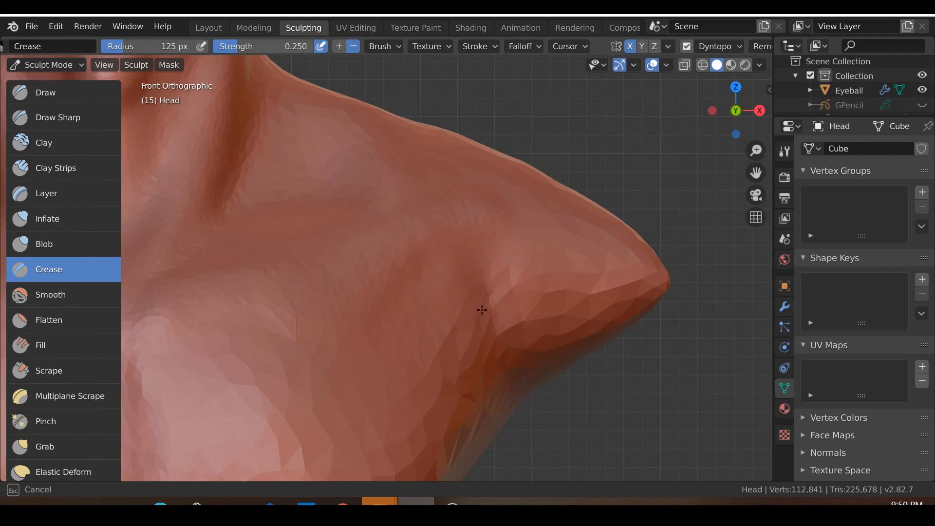
left_click_drag(470, 293, 474, 307)
Build up the front and underside of the shoulder with the Clay Strips brush at radius 392 px and strength 0.600.
scroll(474, 307, "down", 3)
middle_click_drag(340, 397, 352, 378, "shift")
scroll(326, 409, "up", 2)
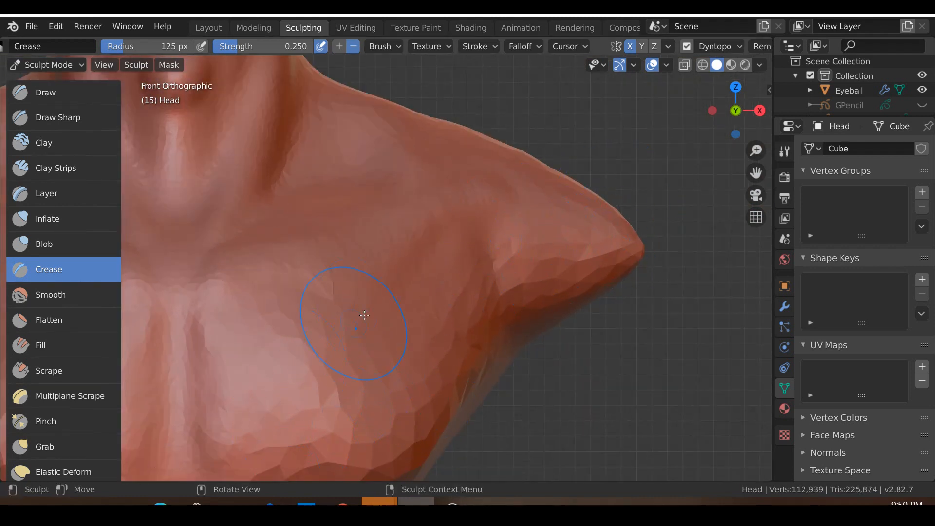
scroll(365, 315, "down", 1)
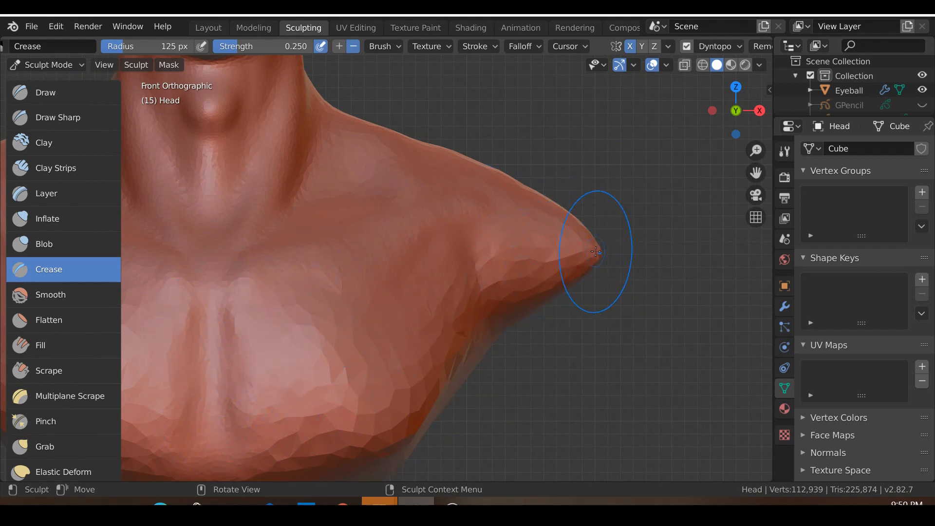
scroll(584, 265, "down", 2)
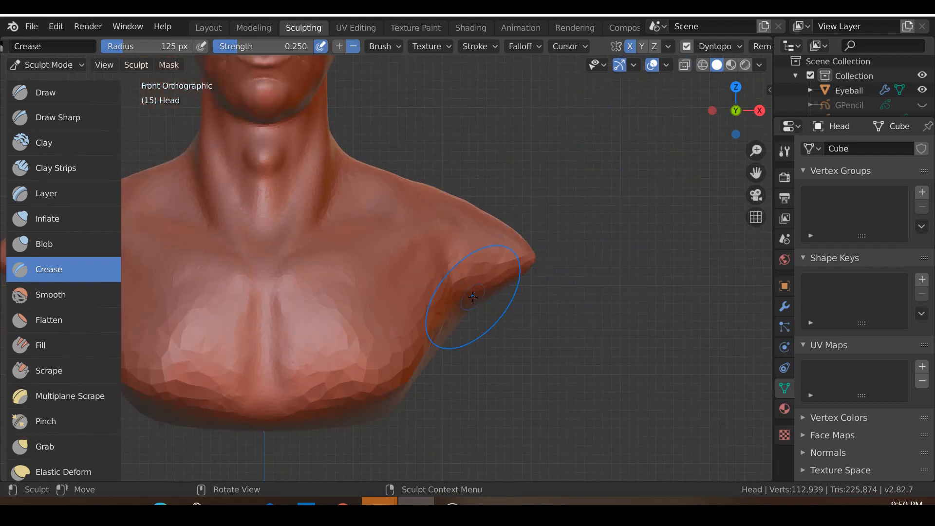
left_click(49, 168)
scroll(419, 322, "up", 5)
middle_click_drag(633, 297, 564, 307, "shift")
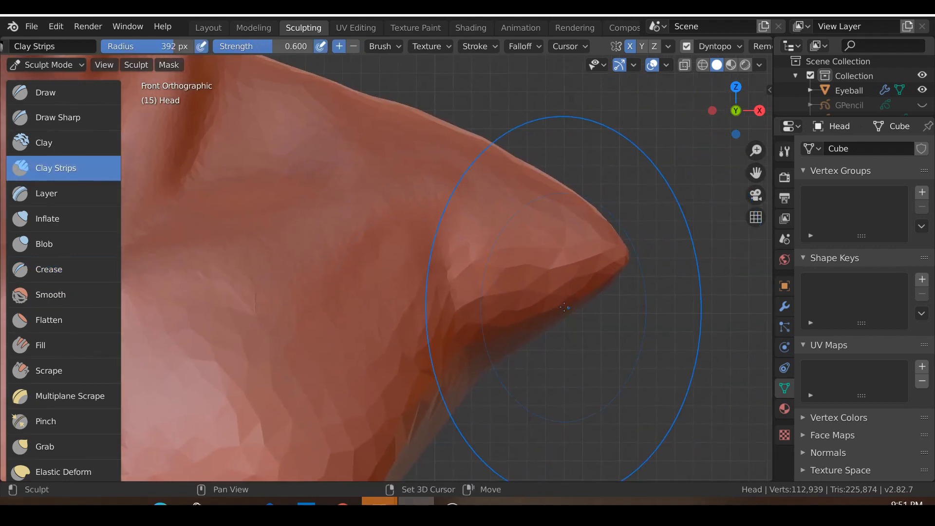
scroll(550, 321, "down", 8)
scroll(521, 346, "up", 4)
scroll(521, 345, "down", 4)
scroll(521, 346, "up", 6)
middle_click_drag(521, 346, 465, 377, "shift")
scroll(459, 384, "up", 3)
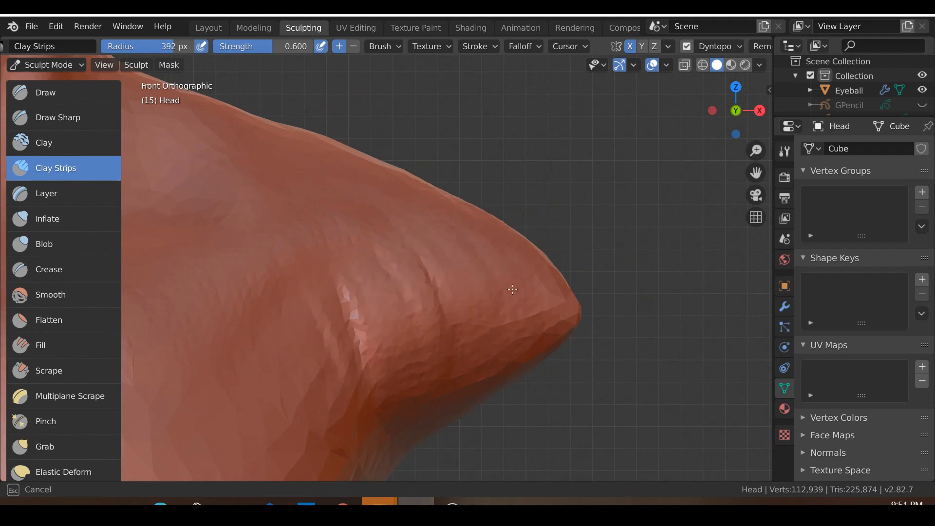
left_click_drag(483, 412, 532, 374)
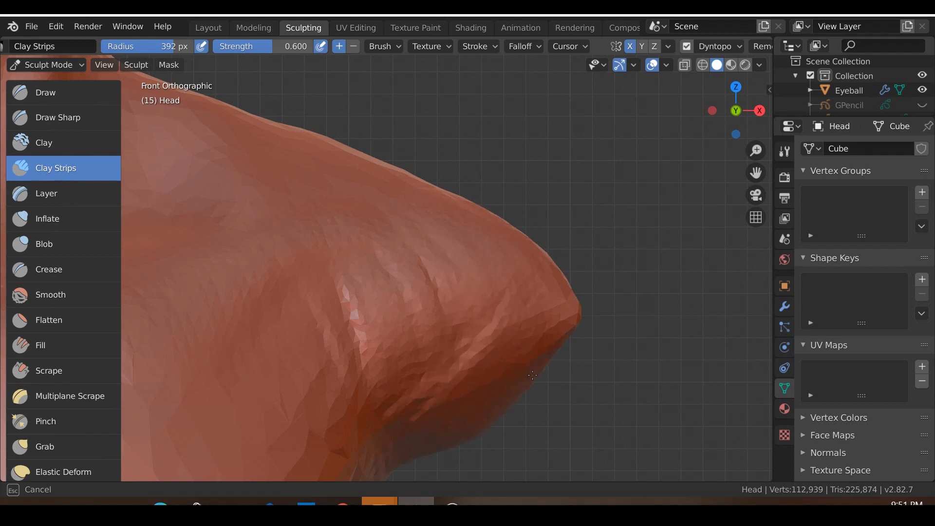
Add more Clay Strips volume around the shoulder's tip, outer side and back to round off its pointed end.
scroll(365, 340, "down", 4)
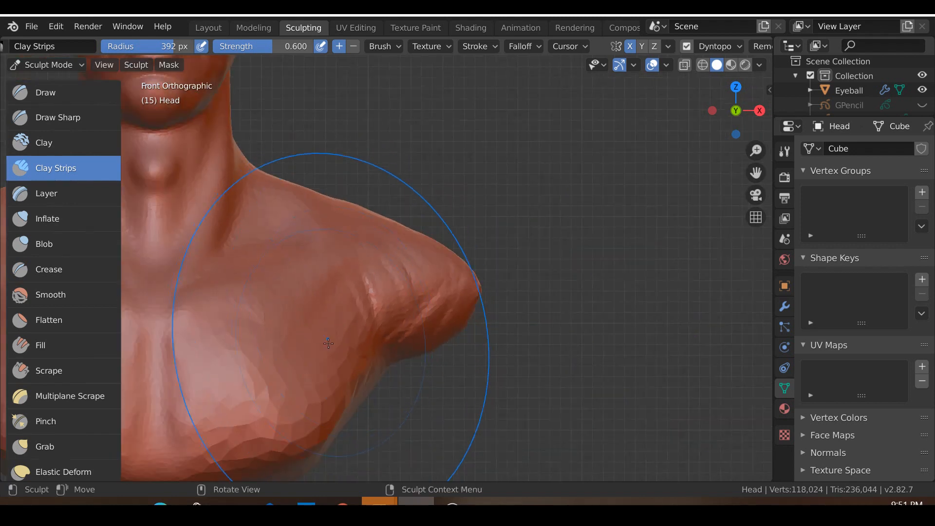
scroll(345, 342, "up", 3)
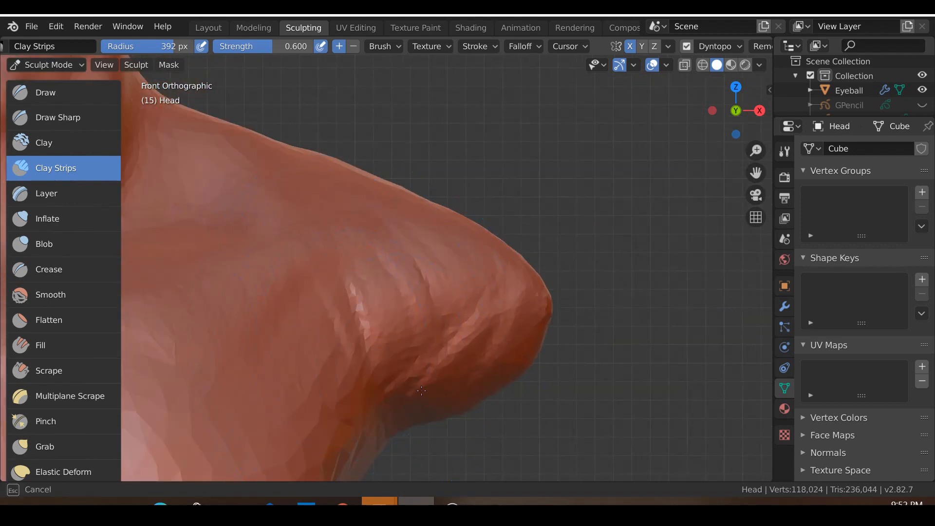
left_click_drag(454, 333, 477, 311)
scroll(350, 288, "down", 4)
middle_click_drag(266, 333, 143, 352)
middle_click_drag(378, 334, 325, 299)
mouse_move(506, 287)
left_mouse_down()
mouse_move(562, 278)
mouse_move(544, 298)
left_mouse_up()
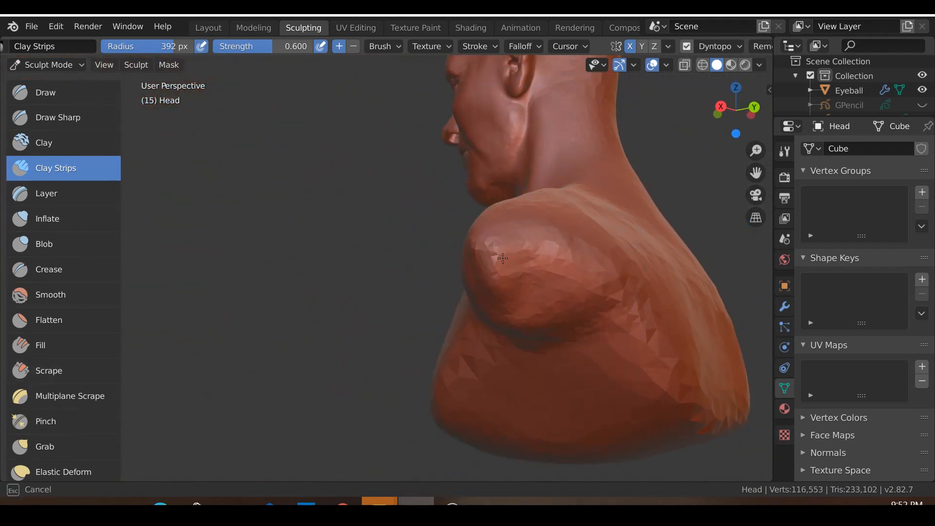
left_click_drag(530, 264, 516, 268)
scroll(514, 269, "down", 2)
middle_click_drag(519, 269, 558, 298)
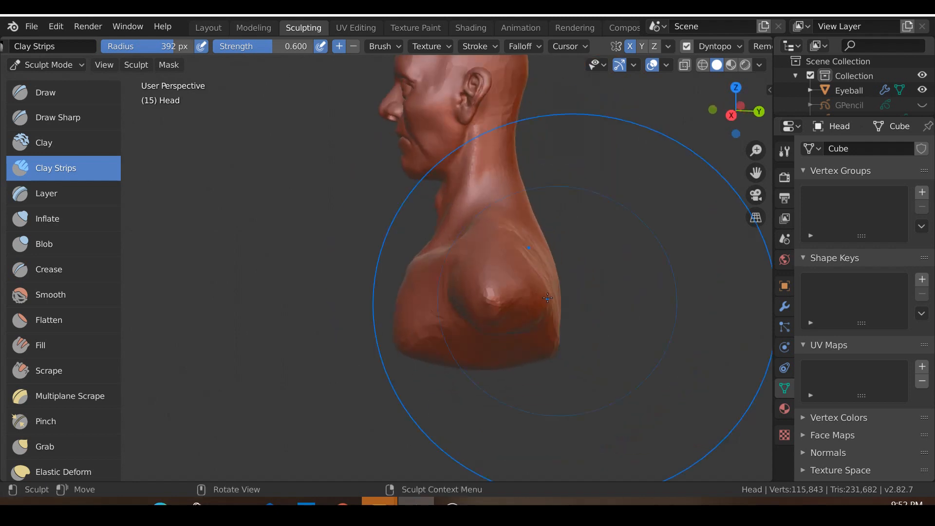
Smooth the rounded shoulder from the right side with the Smooth brush at strength 0.426.
key("KP_3")
scroll(548, 297, "up", 5)
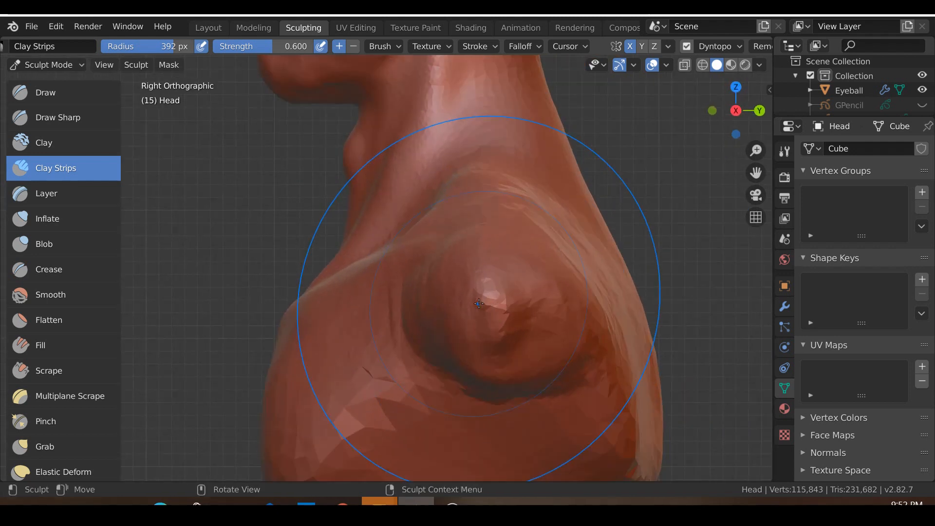
key("shift+s")
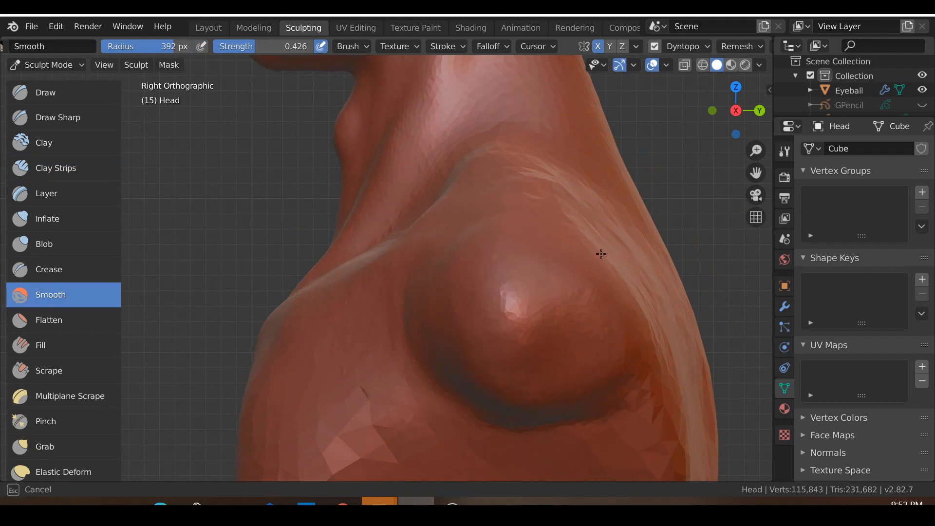
Pull the shoulder outward and adjust its upper contour in front view using the Grab brush at radius 392 px.
key("KP_1")
scroll(564, 245, "down", 2)
middle_click_drag(424, 273, 522, 327, "shift")
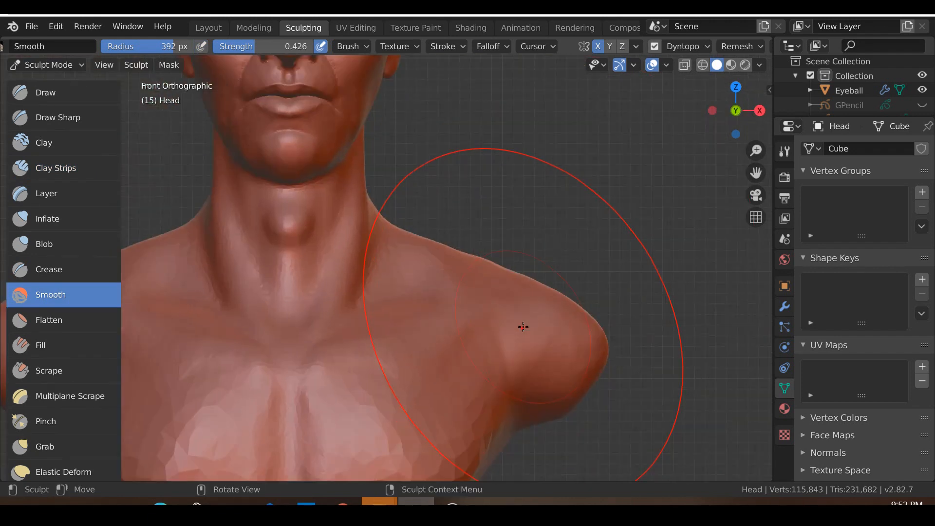
key("g")
left_click_drag(563, 334, 598, 303)
scroll(576, 304, "up", 1)
left_click_drag(534, 268, 532, 265)
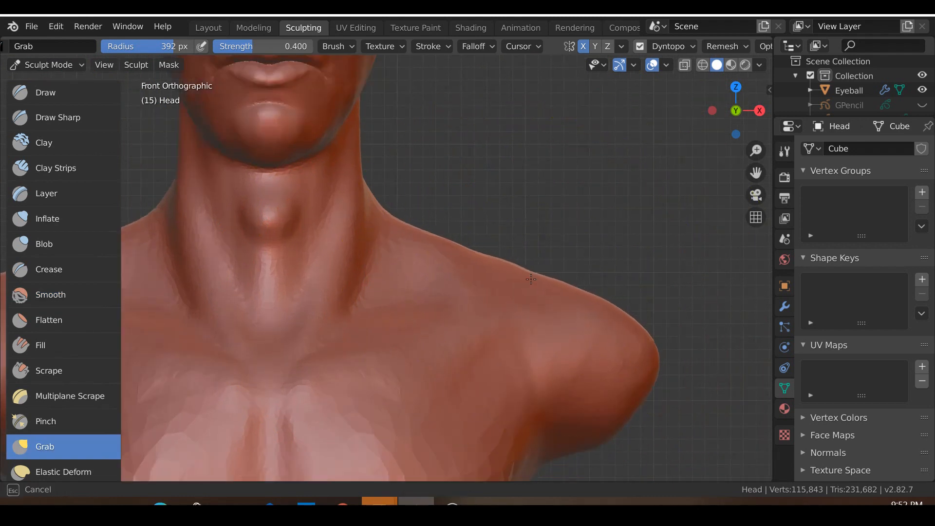
left_click_drag(523, 285, 522, 286)
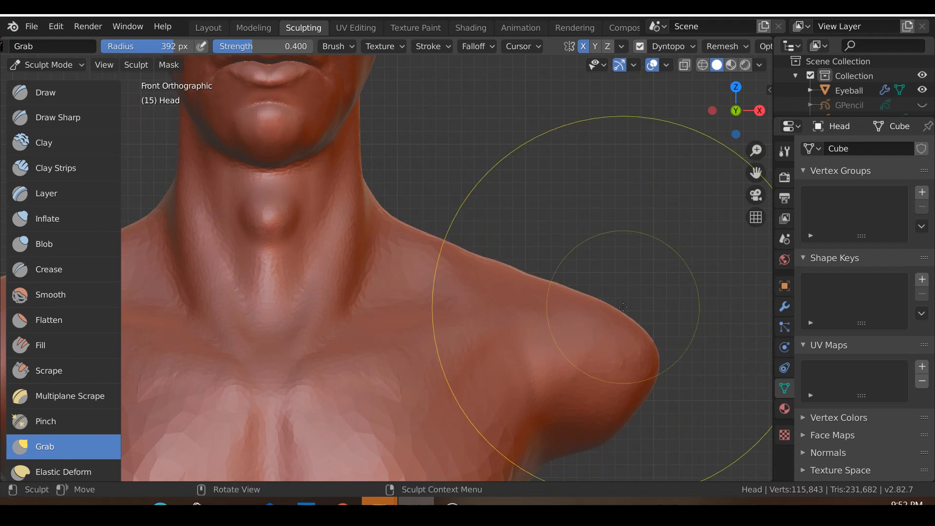
Raise and round the outer top of the shoulder using the Grab brush at a radius of 252 px.
scroll(623, 308, "up", 1)
middle_click_drag(661, 319, 554, 312, "shift")
key("f")
left_click(484, 317)
left_click_drag(534, 304, 544, 298)
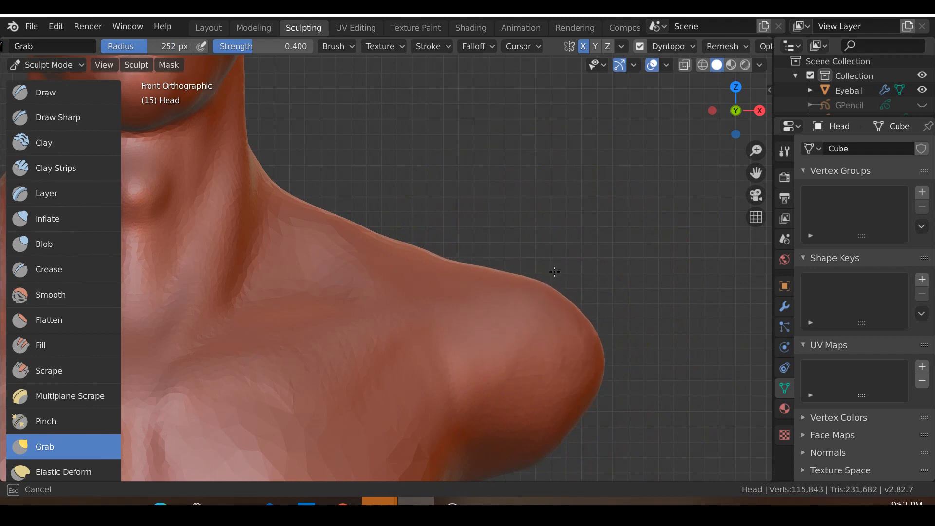
left_click_drag(552, 271, 550, 272)
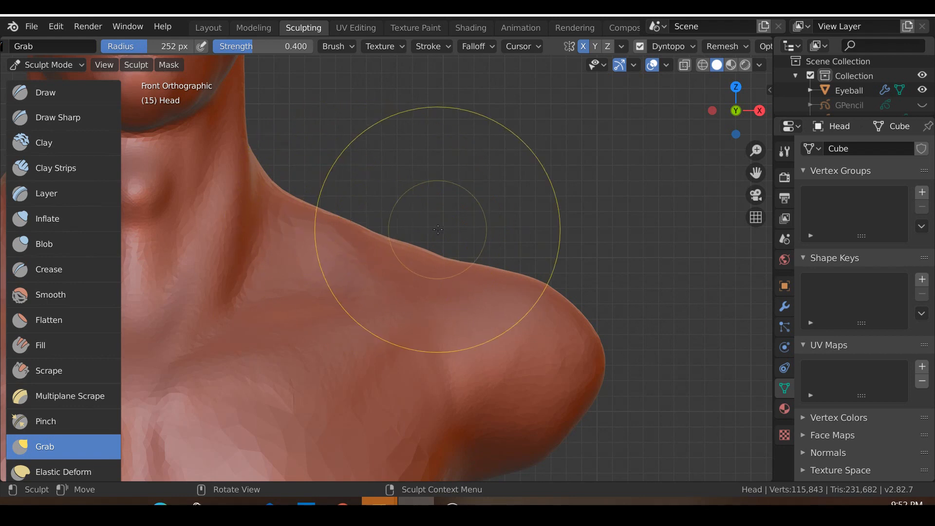
scroll(570, 270, "down", 1)
scroll(496, 358, "down", 3)
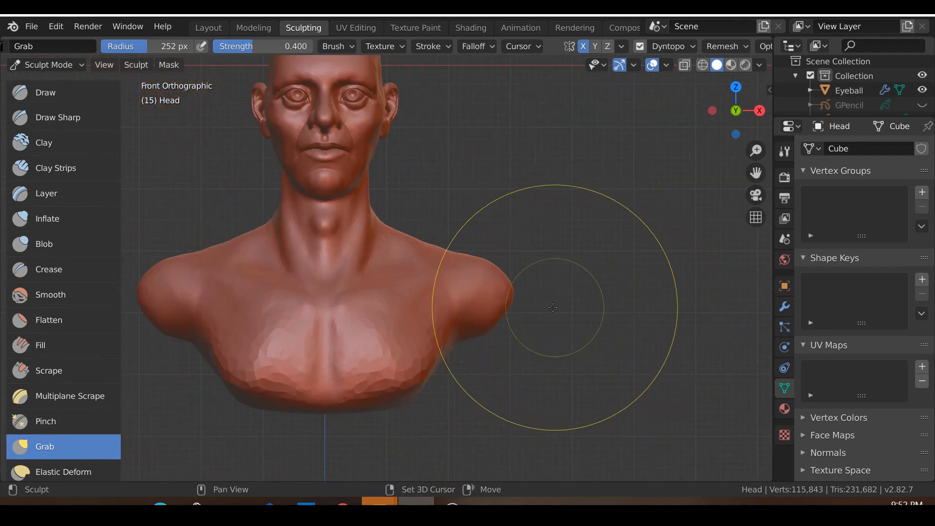
scroll(536, 306, "up", 3)
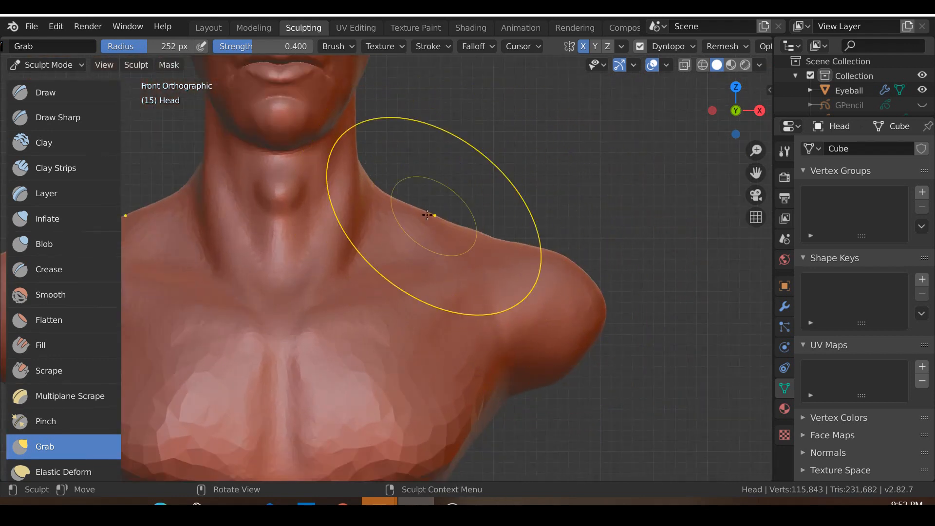
scroll(583, 263, "down", 3)
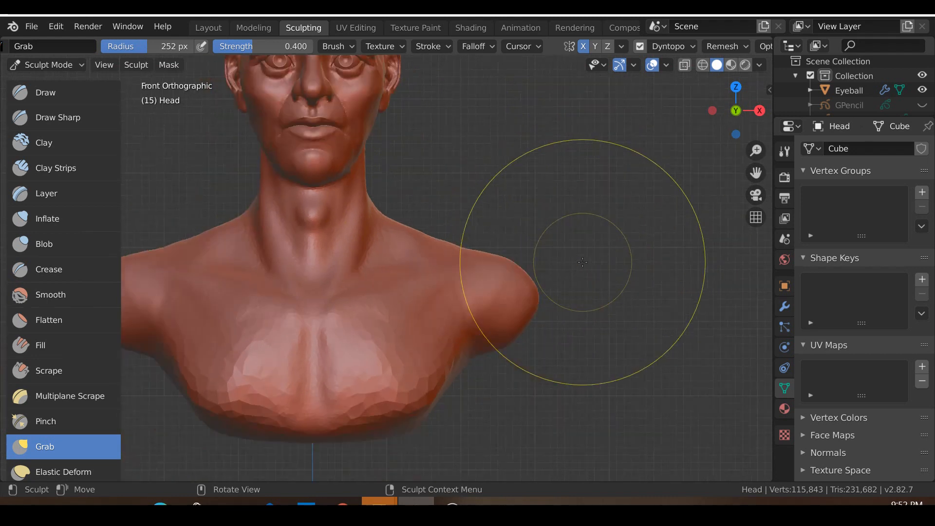
scroll(586, 297, "up", 2)
scroll(576, 298, "up", 1)
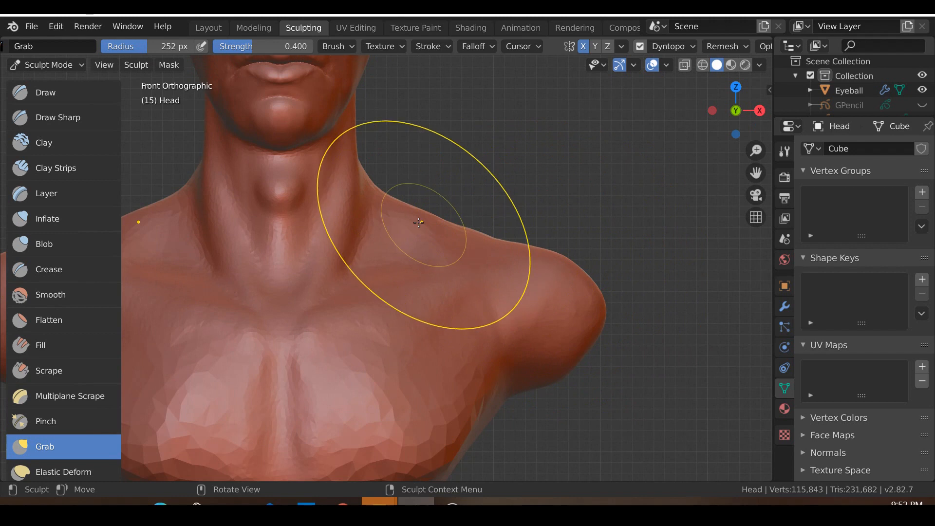
Extend the shoulder's front and lower rim forward and downward in right side view using the Grab brush at radius 252 px.
scroll(573, 270, "down", 1)
scroll(574, 297, "up", 2)
middle_click_drag(575, 324, 428, 313)
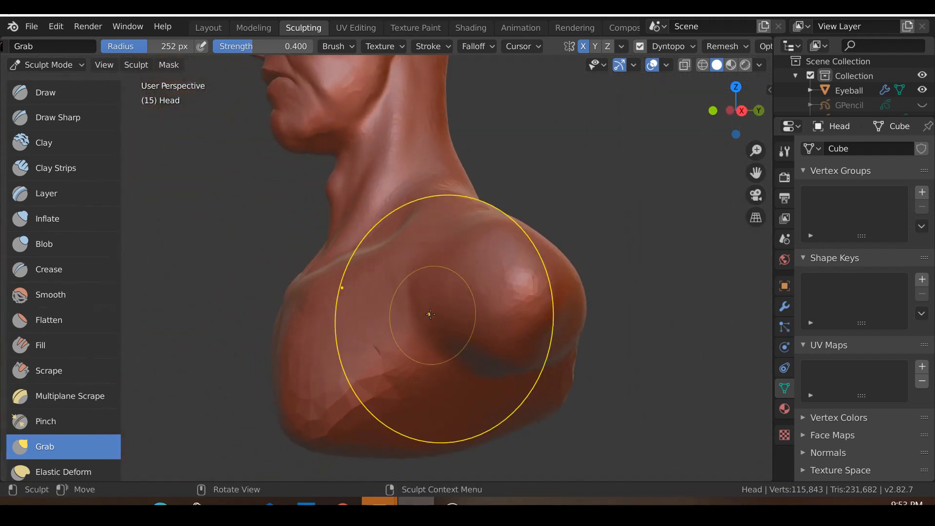
key("KP_3")
scroll(428, 313, "up", 2)
scroll(442, 301, "down", 2)
mouse_move(427, 285)
left_mouse_down()
mouse_move(402, 290)
mouse_move(427, 335)
mouse_move(400, 345)
left_mouse_up()
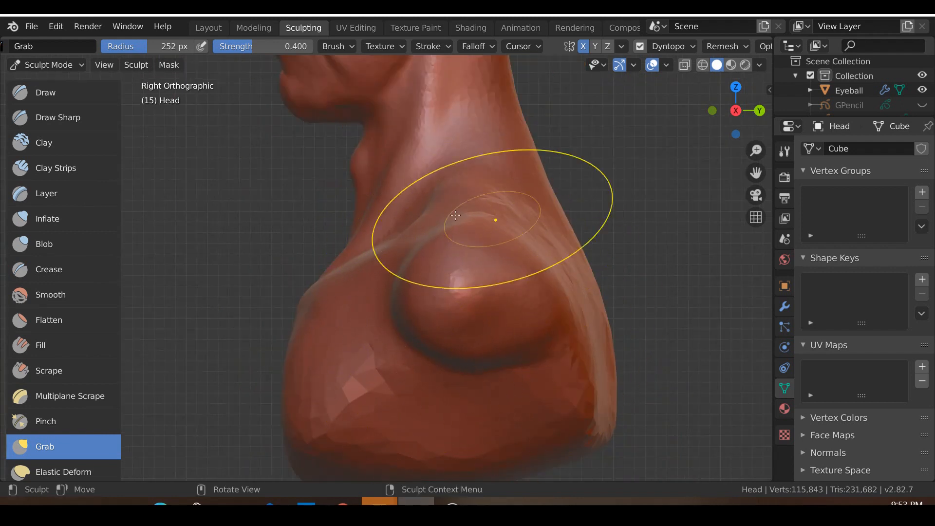
mouse_move(543, 326)
left_mouse_down()
mouse_move(549, 333)
mouse_move(511, 357)
left_mouse_up()
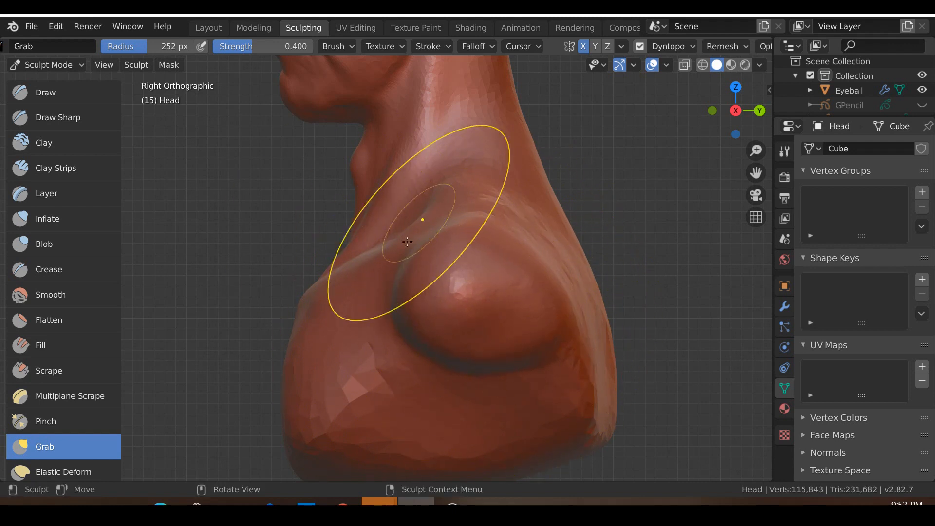
left_click_drag(447, 356, 416, 373)
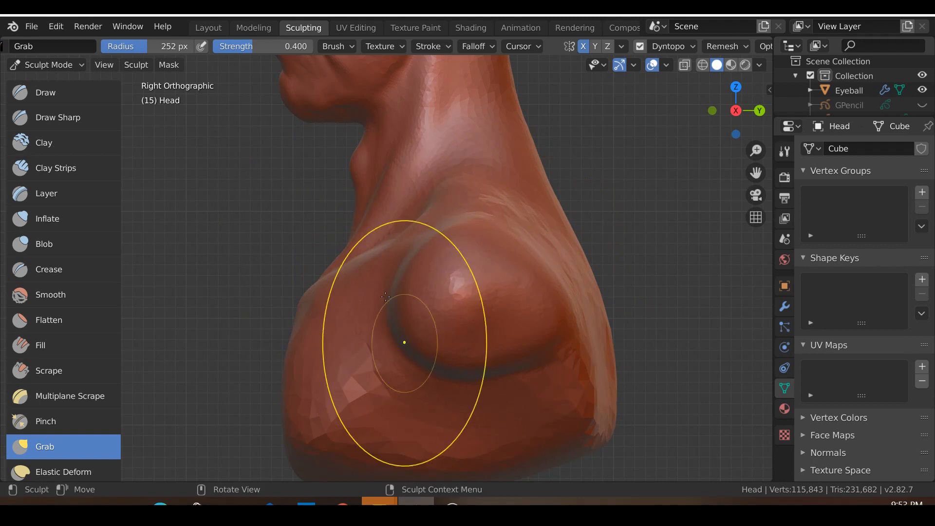
left_click_drag(392, 265, 366, 270)
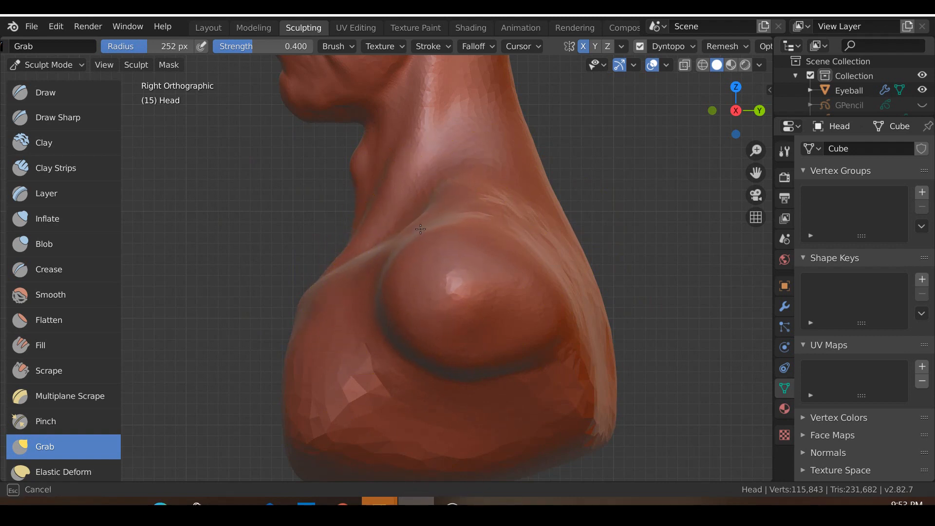
Lower the underside of the shoulder and shift its top edge forward in side view with the Grab brush.
left_click_drag(415, 349, 409, 361)
mouse_move(519, 359)
left_mouse_down()
mouse_move(526, 375)
mouse_move(501, 392)
left_mouse_up()
scroll(487, 404, "down", 3)
scroll(467, 390, "up", 3)
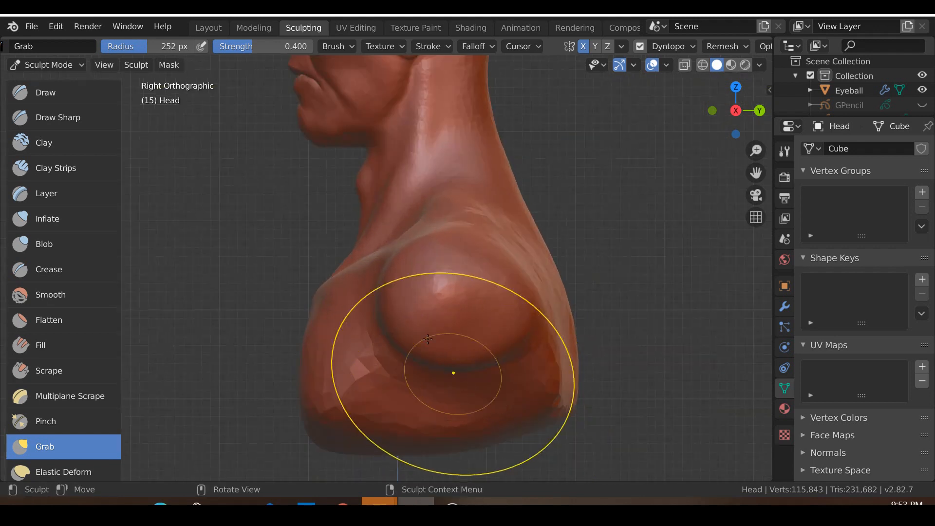
left_click_drag(405, 327, 391, 337)
mouse_move(486, 261)
left_mouse_down()
mouse_move(489, 242)
mouse_move(453, 204)
mouse_move(436, 233)
left_mouse_up()
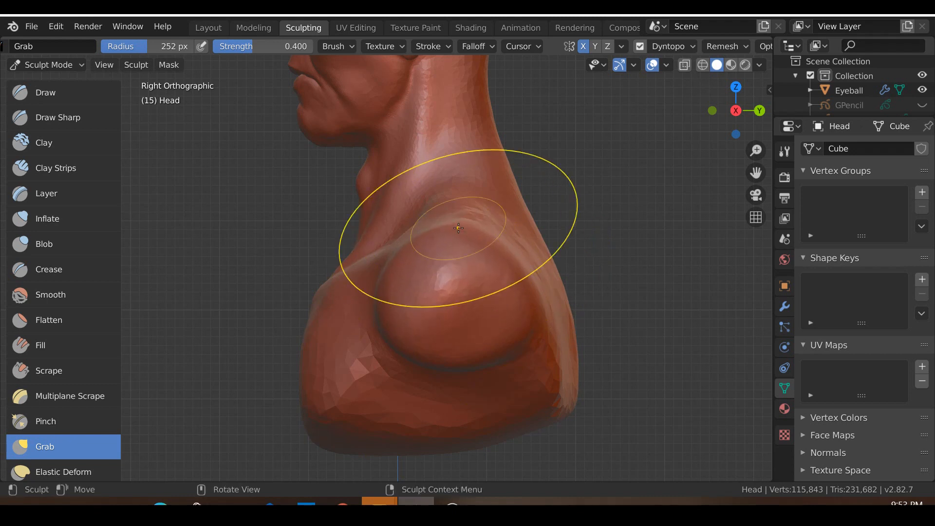
Compare the shoulder in front view and nudge its lower middle slightly backward in right side view with Grab.
key("KP_1")
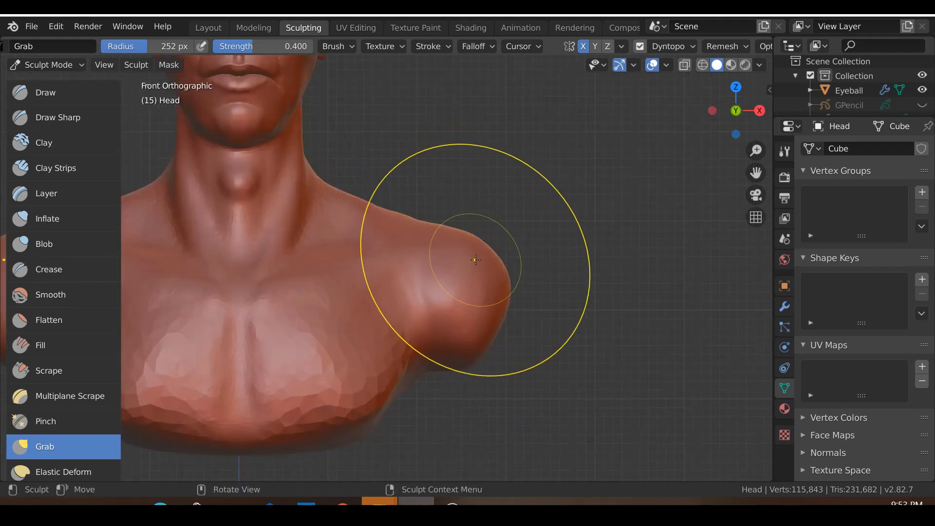
scroll(479, 264, "down", 1)
key("KP_3")
scroll(477, 264, "up", 2)
left_click_drag(456, 333, 472, 341)
Pull the shoulder's outer edge outward and downward in back view using the Grab brush at radius 252 px.
mouse_move(473, 341)
middle_mouse_down()
mouse_move(545, 349)
mouse_move(288, 350)
middle_mouse_up()
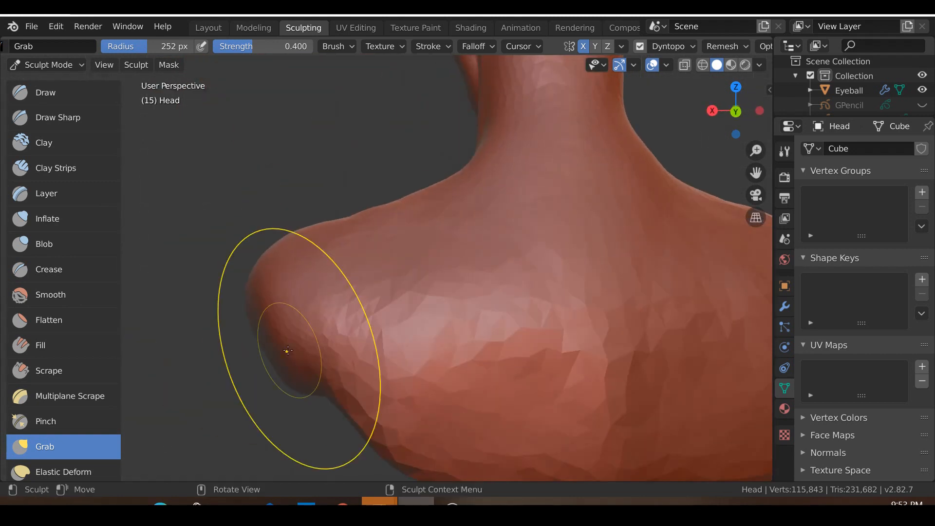
key("ctrl+KP_1")
mouse_move(289, 336)
left_mouse_down()
mouse_move(272, 341)
mouse_move(274, 330)
left_mouse_up()
middle_click_drag(305, 354, 344, 325, "shift")
scroll(345, 323, "up", 2)
mouse_move(290, 295)
left_mouse_down()
mouse_move(280, 288)
mouse_move(245, 300)
mouse_move(261, 330)
mouse_move(241, 335)
mouse_move(273, 343)
left_mouse_up()
scroll(275, 343, "down", 3)
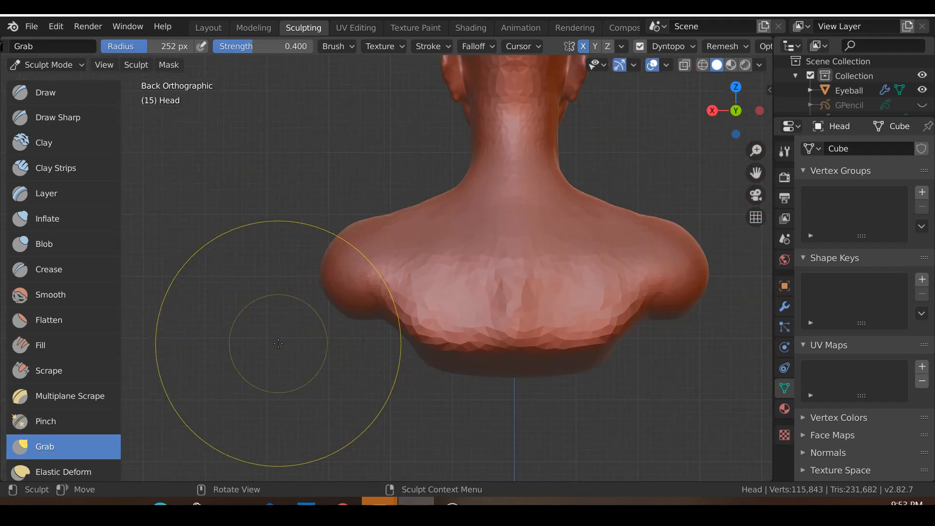
Check the bust from the front and push the shoulder's front and back edges inward in side view with Grab.
key("KP_1")
scroll(438, 396, "down", 3)
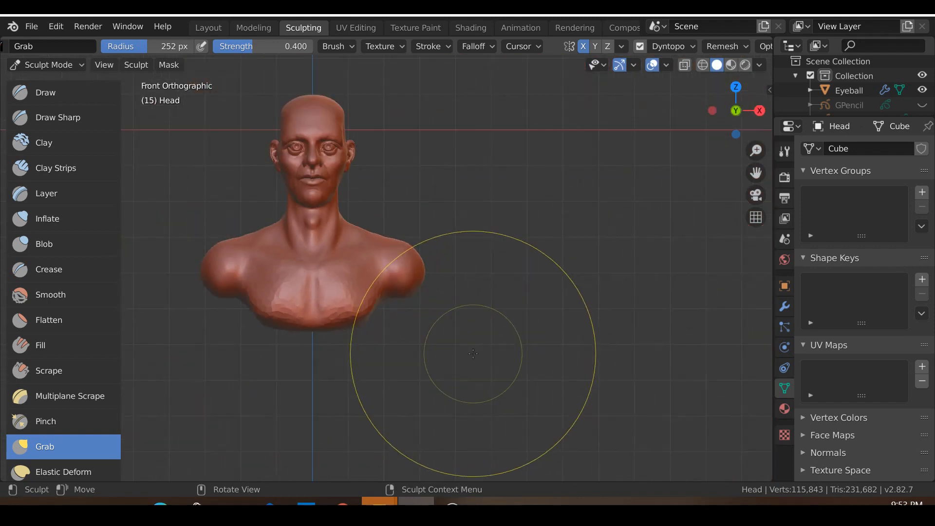
scroll(473, 353, "up", 5)
scroll(396, 355, "down", 4)
scroll(409, 254, "up", 3)
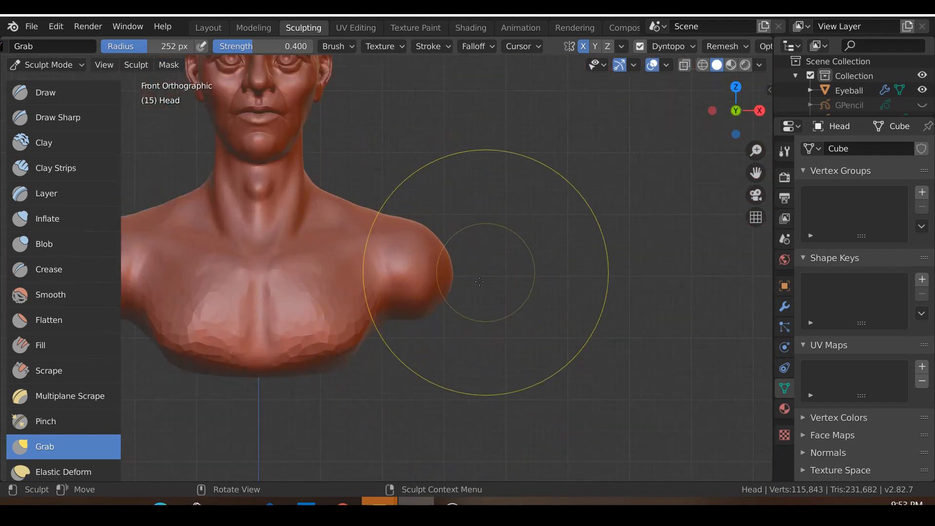
scroll(450, 298, "down", 1)
middle_click_drag(450, 297, 319, 382)
scroll(390, 331, "up", 4)
key("KP_3")
key("KP_1")
key("KP_3")
mouse_move(334, 319)
left_mouse_down()
mouse_move(376, 292)
mouse_move(372, 272)
mouse_move(401, 277)
left_mouse_up()
left_click_drag(520, 281, 501, 283)
scroll(482, 293, "down", 4)
key("KP_1")
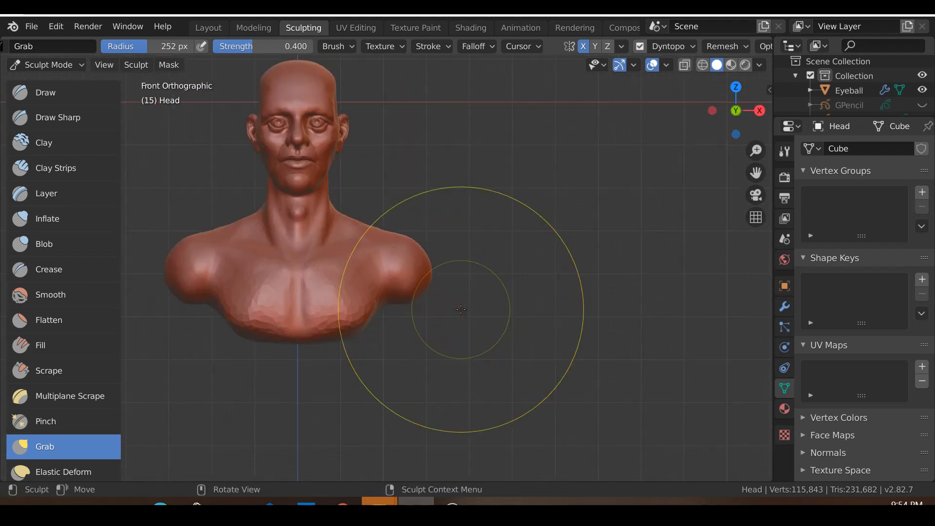
Smooth the front and upper contour of the shoulder with the Smooth brush at radius 252 px and strength 0.426.
scroll(438, 292, "up", 3)
middle_click_drag(429, 309, 399, 350)
key("KP_1")
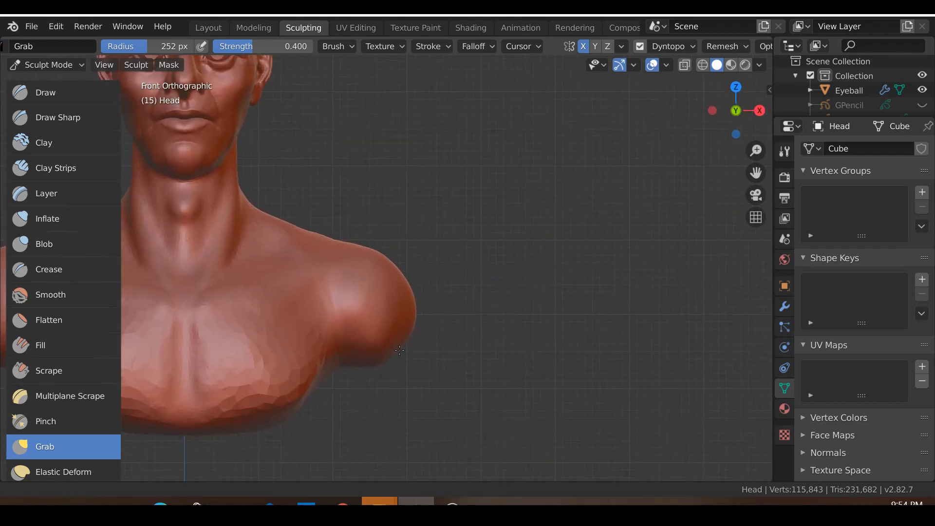
key("s")
scroll(399, 350, "up", 2)
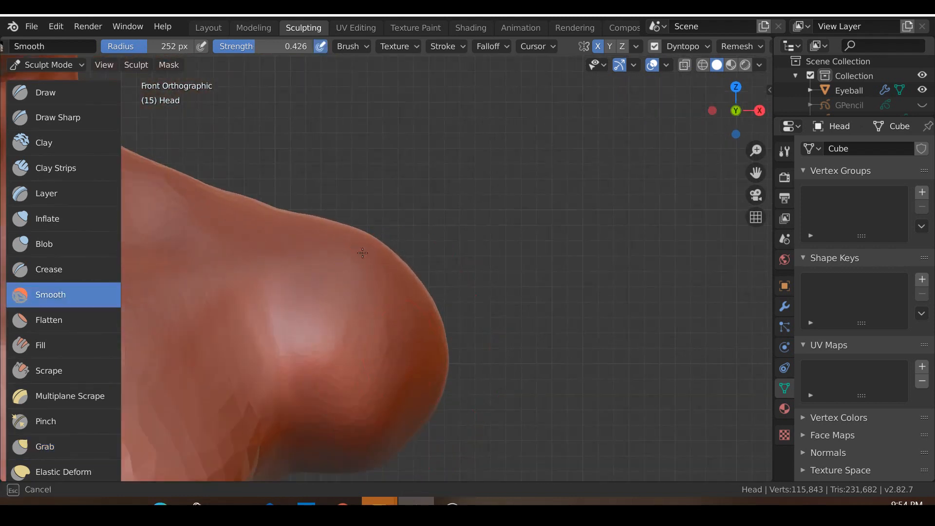
scroll(313, 317, "down", 2)
middle_click_drag(313, 316, 299, 408)
Adjust the front outer corner of the shoulder from raised viewpoints using the Grab brush at strength 0.400.
mouse_move(447, 288)
middle_mouse_down()
mouse_move(491, 317)
mouse_move(413, 346)
middle_mouse_up()
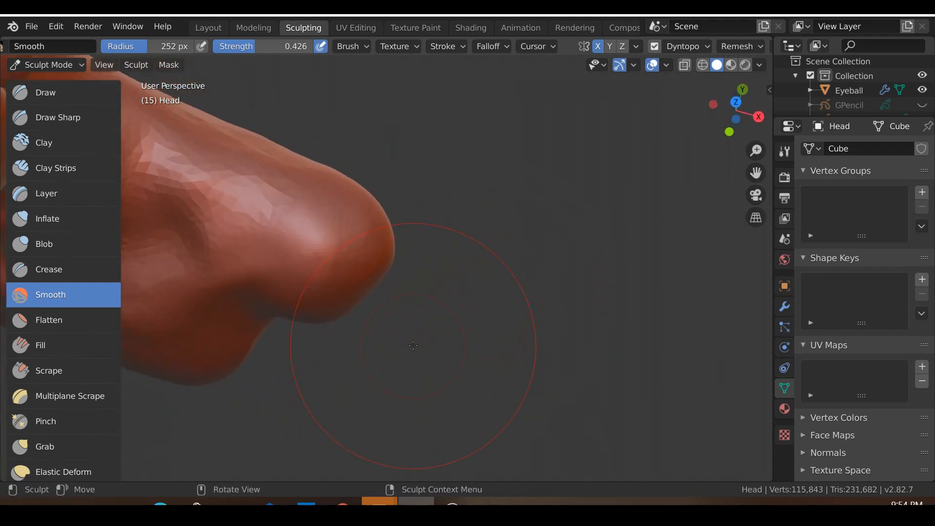
key("g")
mouse_move(366, 297)
left_mouse_down()
mouse_move(345, 302)
mouse_move(376, 306)
left_mouse_up()
mouse_move(376, 305)
middle_mouse_down()
mouse_move(361, 262)
mouse_move(384, 236)
middle_mouse_up()
scroll(361, 262, "down", 3)
left_click_drag(368, 241, 381, 253)
middle_click_drag(381, 256, 419, 332)
key("KP_1")
Add volume to the shoulder's outer tip with the Clay Strips brush at radius 143 px and strength 0.600.
scroll(419, 332, "down", 2)
mouse_move(445, 367)
middle_mouse_down()
mouse_move(449, 387)
mouse_move(367, 391)
middle_mouse_up()
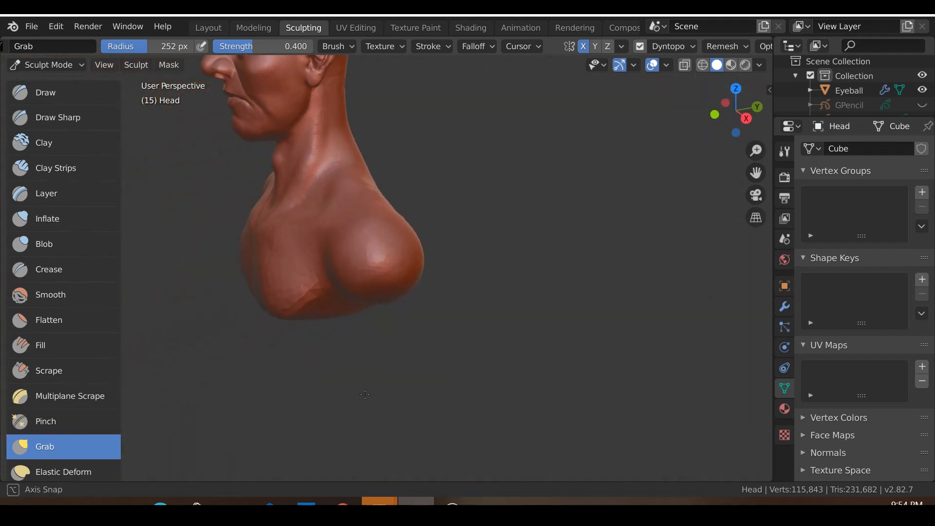
scroll(366, 393, "up", 3)
middle_click_drag(344, 309, 412, 301)
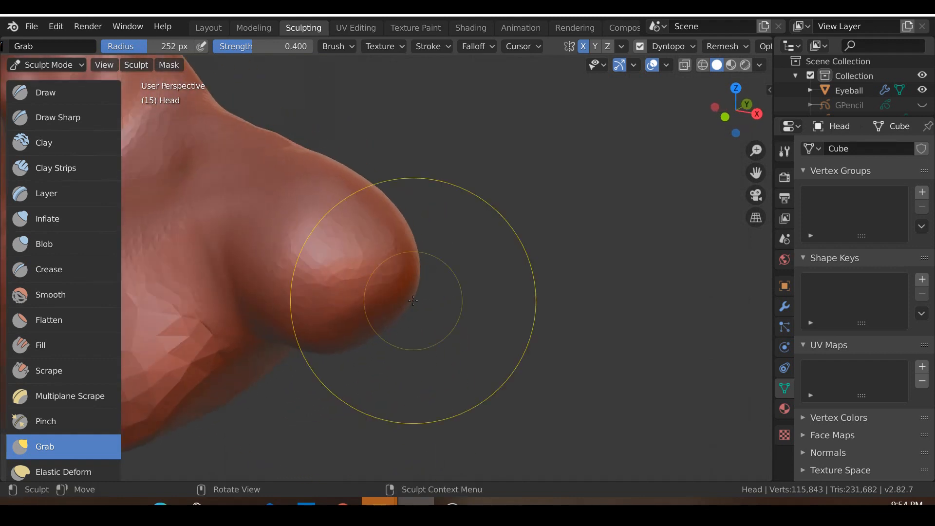
key("KP_1")
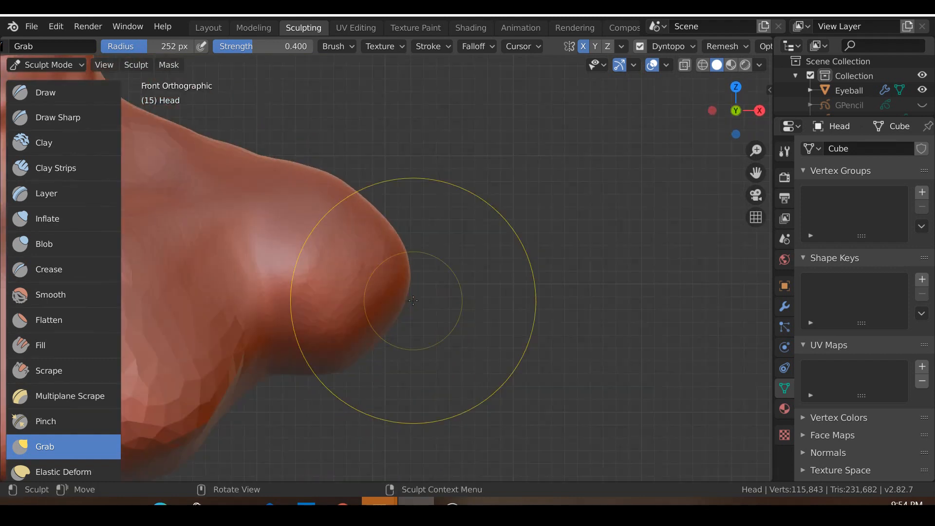
left_click(54, 167)
mouse_move(404, 293)
middle_mouse_down()
mouse_move(355, 334)
mouse_move(355, 359)
middle_mouse_up()
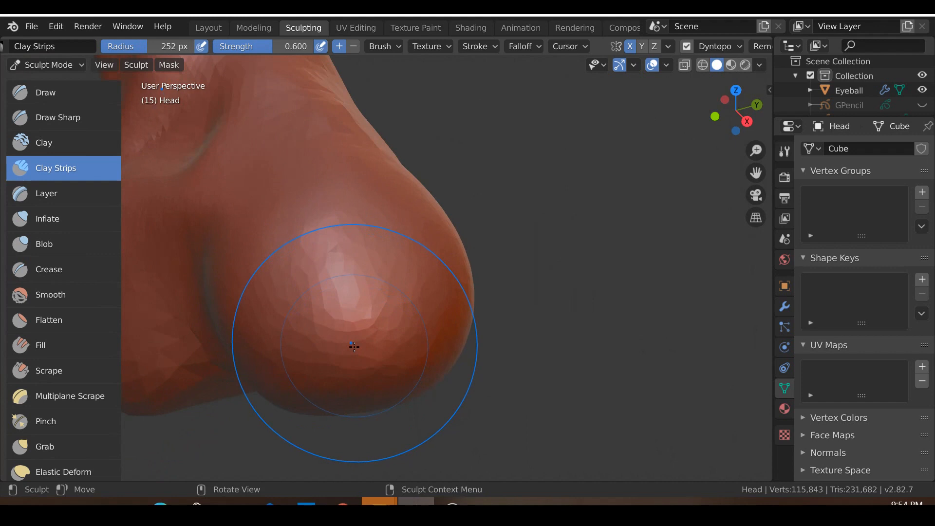
key("f")
left_click(285, 247)
middle_click_drag(340, 274, 336, 294)
left_click_drag(284, 192, 300, 189)
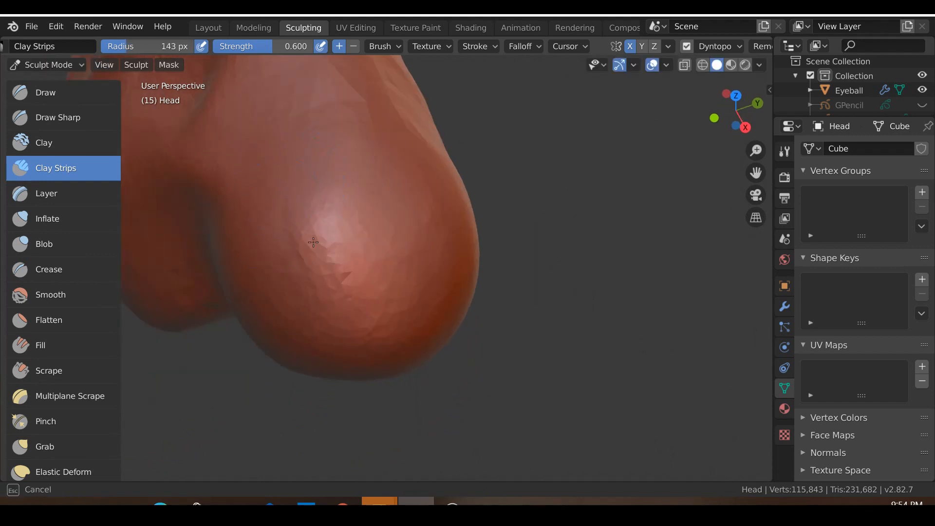
left_click_drag(415, 276, 410, 233)
Build up the middle of the shoulder's outer side with repeated Clay Strips strokes, forming the central deltoid bulge.
mouse_move(382, 284)
middle_mouse_down()
mouse_move(368, 285)
mouse_move(343, 263)
middle_mouse_up()
left_click_drag(341, 238, 343, 265)
left_click_drag(400, 186, 362, 170)
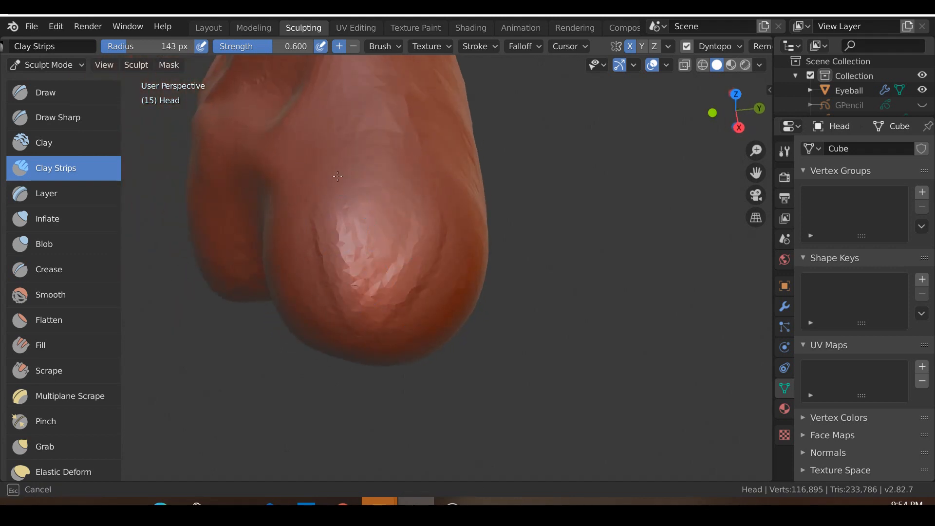
mouse_move(359, 236)
left_mouse_down()
mouse_move(372, 288)
mouse_move(404, 219)
mouse_move(385, 303)
left_mouse_up()
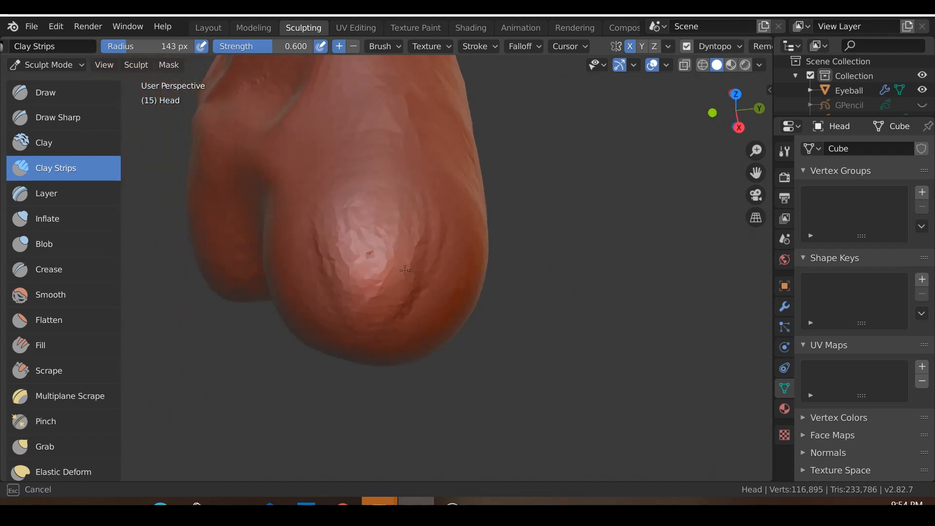
left_click_drag(417, 203, 353, 255)
left_click_drag(366, 311, 393, 233)
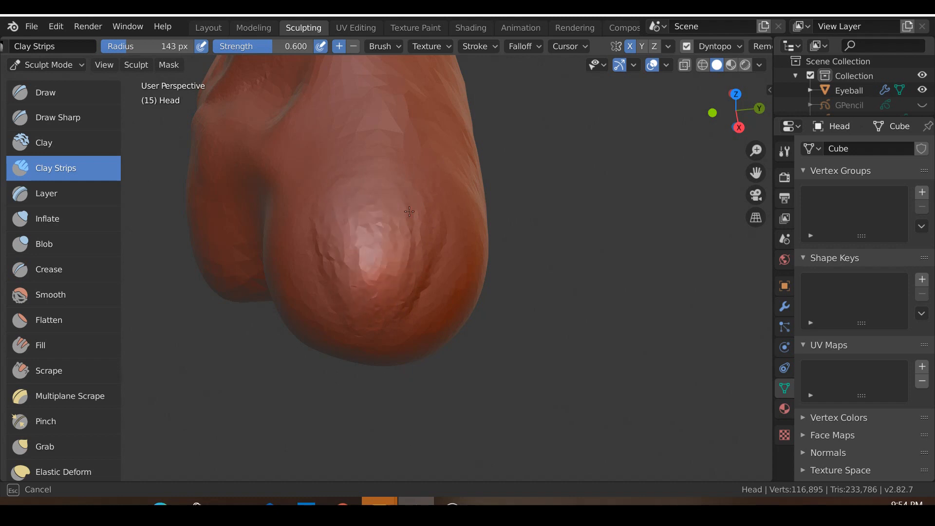
mouse_move(356, 276)
left_mouse_down()
mouse_move(357, 181)
mouse_move(367, 298)
mouse_move(346, 270)
left_mouse_up()
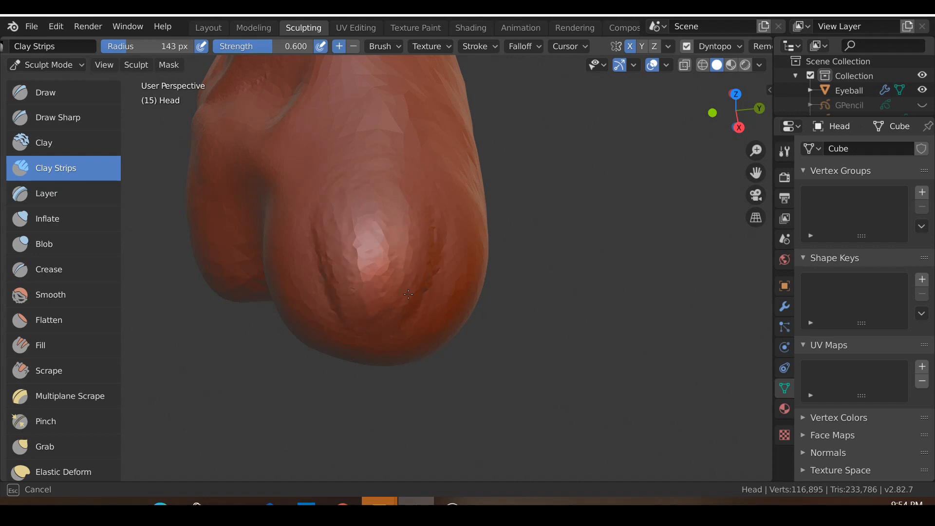
left_click_drag(371, 350, 358, 315)
Thicken the central deltoid strip from its top to its lower end with more Clay Strips strokes.
middle_click_drag(354, 301, 356, 198)
left_click_drag(336, 270, 348, 308)
left_click_drag(410, 326, 342, 263)
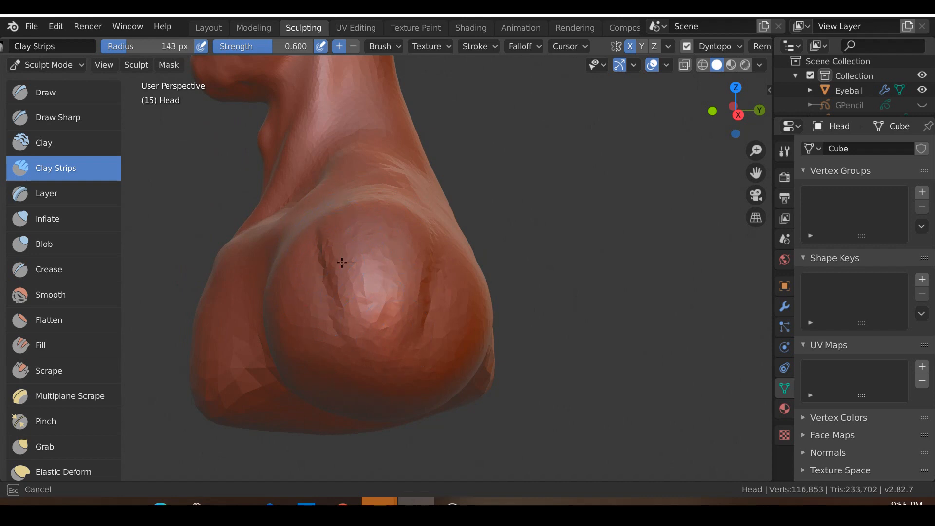
middle_click_drag(383, 207, 364, 254)
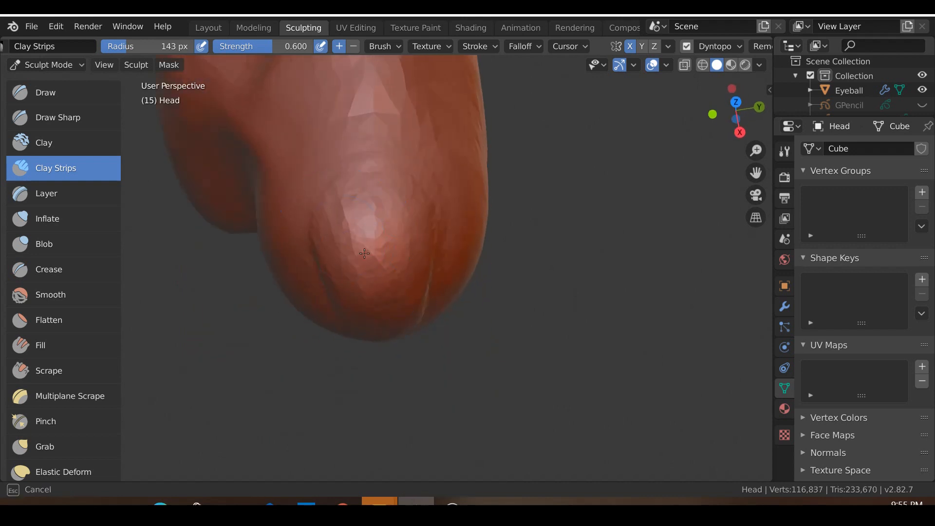
left_click_drag(364, 236, 395, 280)
Build up the front portion of the deltoid with Clay Strips strokes around the shoulder's front and underside.
middle_click_drag(351, 234, 405, 131)
middle_click_drag(267, 173, 270, 215)
left_click_drag(271, 215, 339, 331)
left_click_drag(247, 283, 254, 299)
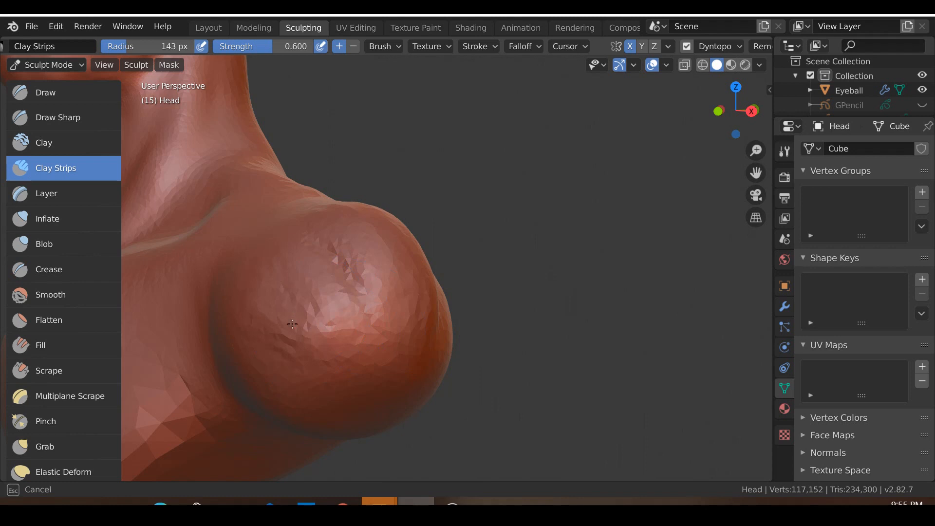
left_click_drag(346, 343, 348, 344)
mouse_move(279, 340)
middle_mouse_down()
mouse_move(338, 361)
mouse_move(386, 346)
middle_mouse_up()
left_click_drag(386, 347, 397, 359)
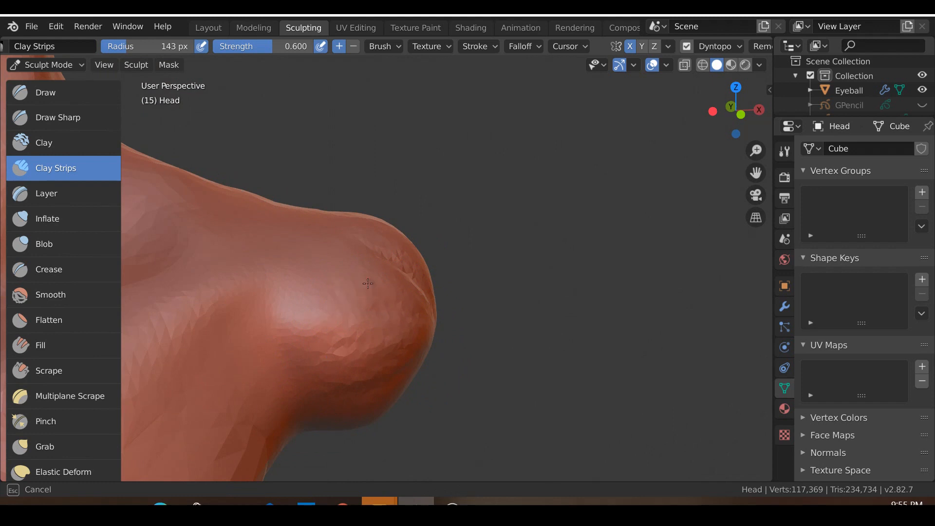
left_click_drag(337, 323, 317, 289)
Fill out the front edge of the deltoid beside the chest with additional Clay Strips strokes.
middle_click_drag(319, 288, 241, 316)
scroll(274, 302, "up", 1)
left_click_drag(273, 310, 306, 316)
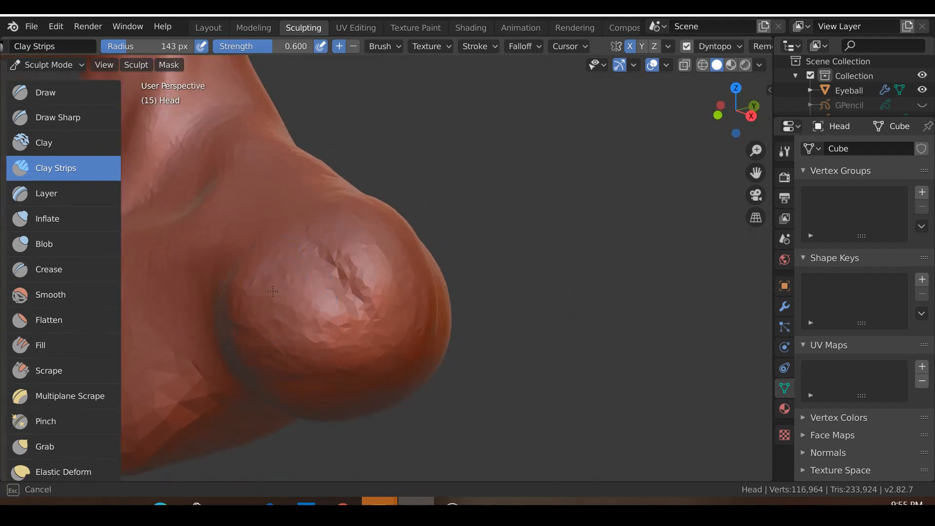
left_click_drag(270, 301, 277, 306)
Build up the rear portion of the deltoid with Clay Strips strokes at radius 143 px.
middle_click_drag(283, 305, 215, 288)
middle_click_drag(350, 302, 305, 290)
left_click_drag(463, 285, 466, 283)
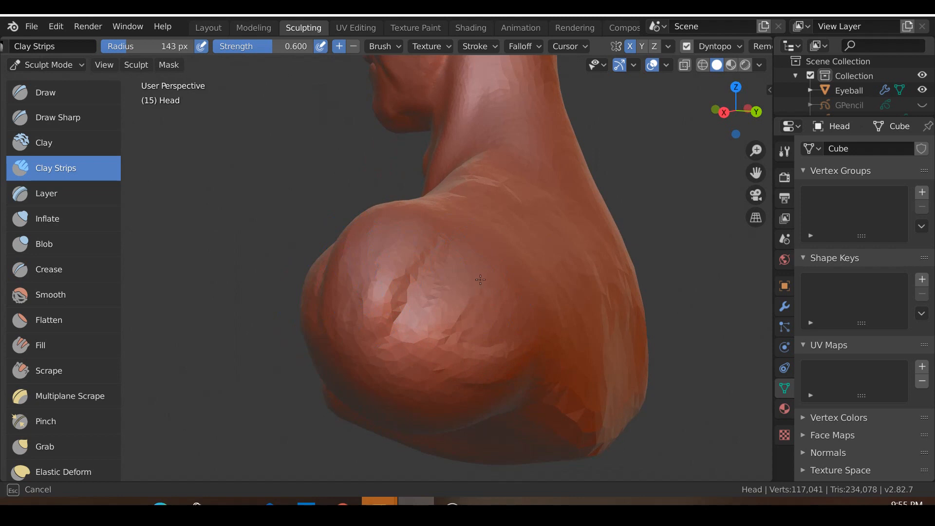
left_click_drag(455, 270, 421, 337)
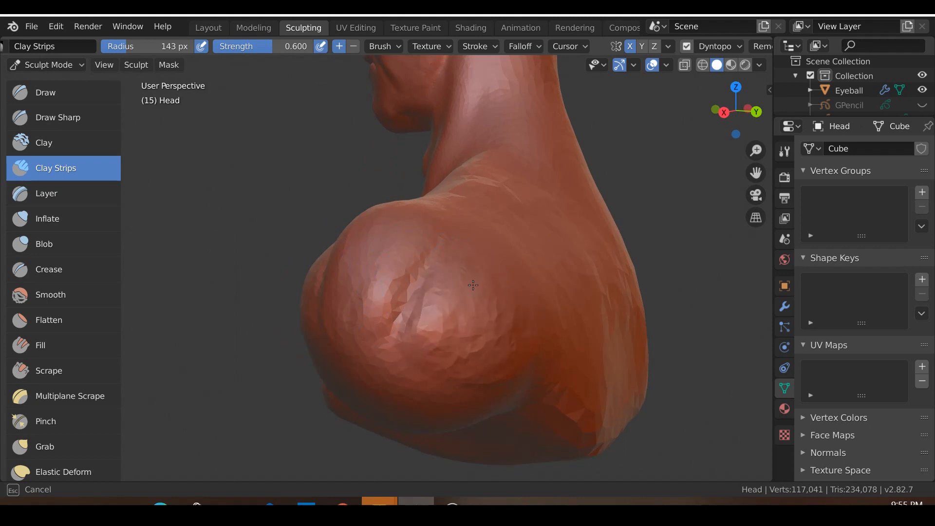
left_click_drag(479, 321, 464, 356)
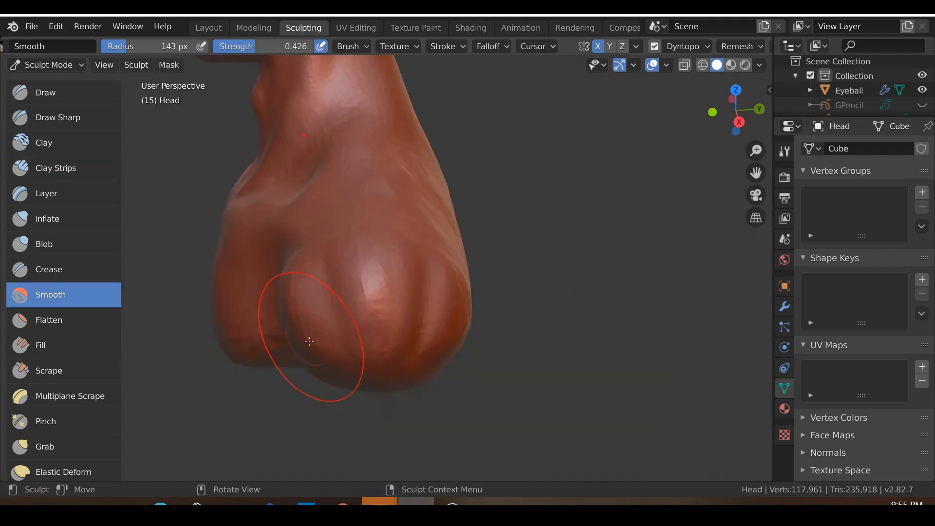
Smooth the clay strips on the front, side and underside of the deltoid with the Smooth brush at radius 143 px.
middle_click_drag(310, 336, 336, 297)
mouse_move(293, 328)
left_mouse_down()
mouse_move(288, 335)
mouse_move(343, 316)
left_mouse_up()
middle_click_drag(416, 341, 328, 344)
mouse_move(421, 357)
left_mouse_down()
mouse_move(463, 337)
mouse_move(485, 296)
left_mouse_up()
key("KP_1")
scroll(486, 296, "down", 1)
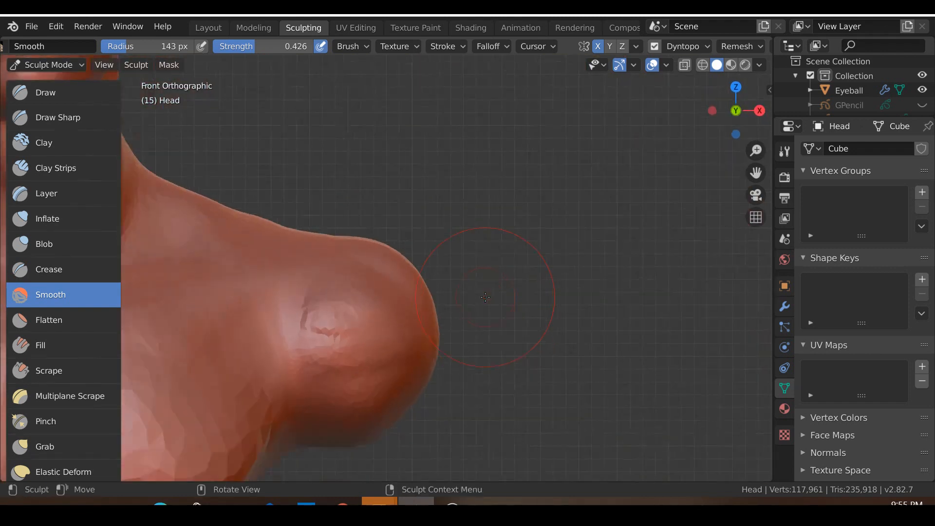
scroll(485, 297, "up", 4)
mouse_move(277, 378)
left_mouse_down()
mouse_move(253, 340)
mouse_move(247, 386)
left_mouse_up()
Blend the remaining grooves between the front, middle and rear deltoid portions with more Smooth strokes.
mouse_move(246, 386)
middle_mouse_down()
mouse_move(275, 402)
mouse_move(261, 334)
mouse_move(278, 317)
middle_mouse_up()
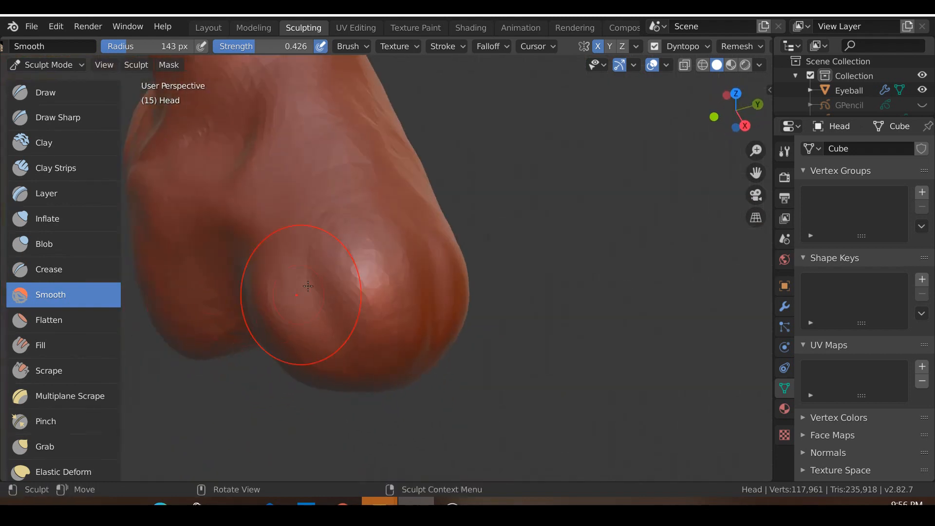
left_click_drag(278, 317, 355, 255)
left_click_drag(387, 318, 356, 297)
middle_click_drag(305, 262, 371, 258)
mouse_move(372, 257)
left_mouse_down()
mouse_move(405, 264)
mouse_move(403, 331)
left_mouse_up()
middle_click_drag(401, 396, 304, 412)
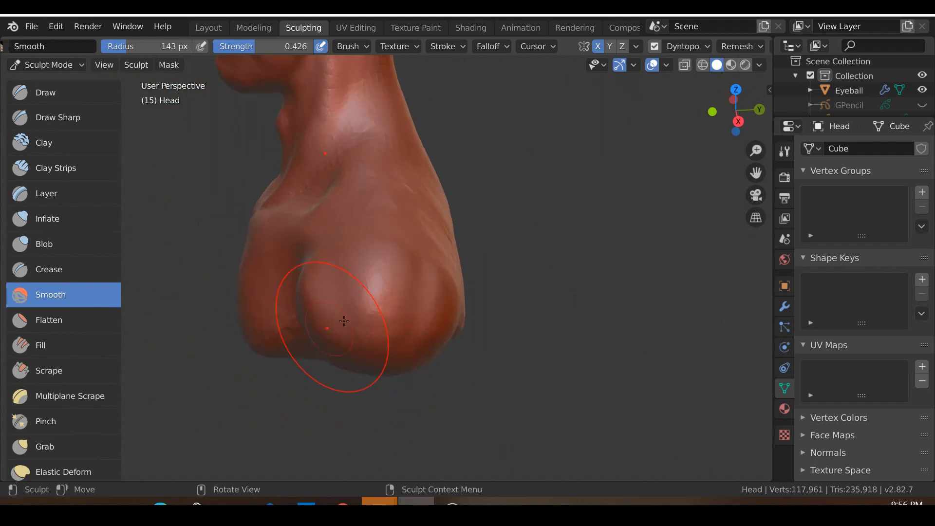
middle_click_drag(343, 321, 370, 280, "ctrl")
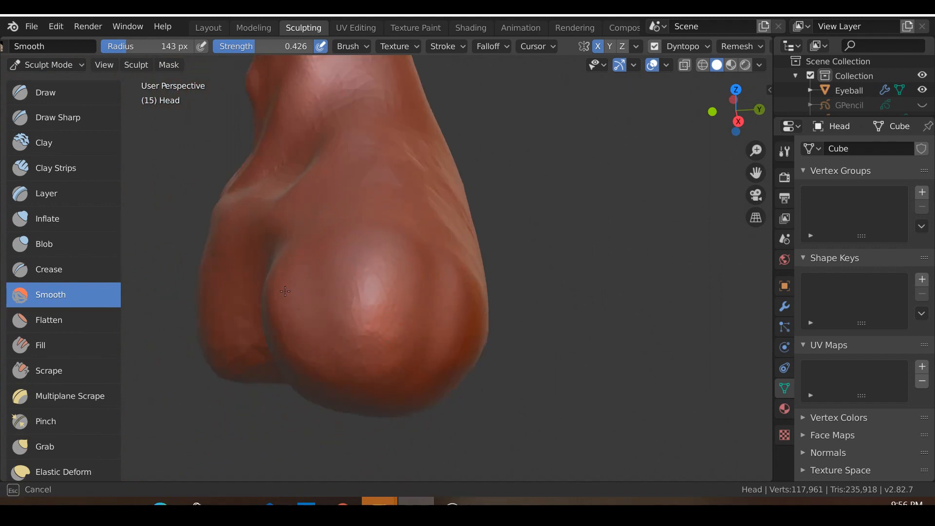
mouse_move(285, 290)
middle_mouse_down()
mouse_move(355, 392)
mouse_move(526, 422)
middle_mouse_up()
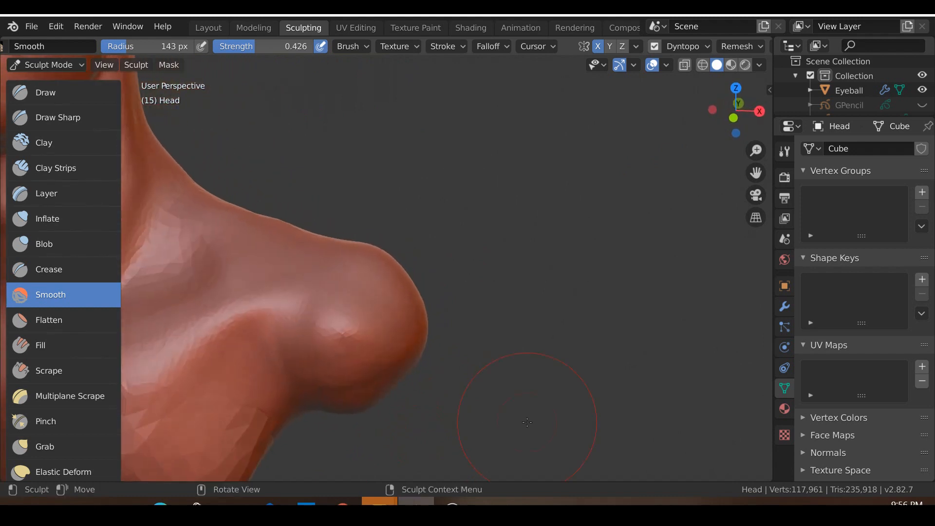
key("KP_1")
Flatten the underside of the shoulder with the Scrape brush at strength 1.000.
middle_click_drag(466, 403, 516, 312)
left_click(59, 369)
middle_click_drag(319, 312, 313, 290)
mouse_move(352, 309)
left_mouse_down()
mouse_move(366, 277)
mouse_move(391, 294)
mouse_move(356, 297)
mouse_move(341, 329)
left_mouse_up()
left_click_drag(404, 302, 353, 258)
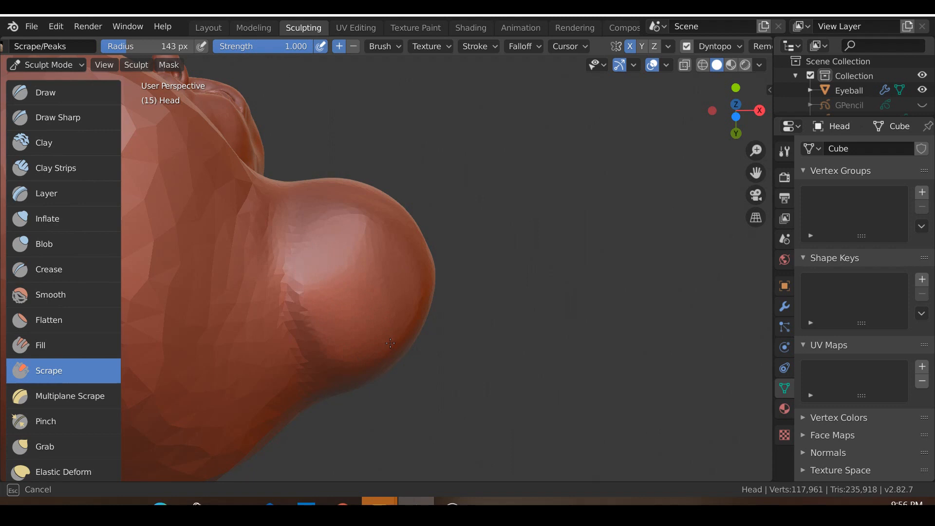
left_click_drag(382, 261, 326, 232)
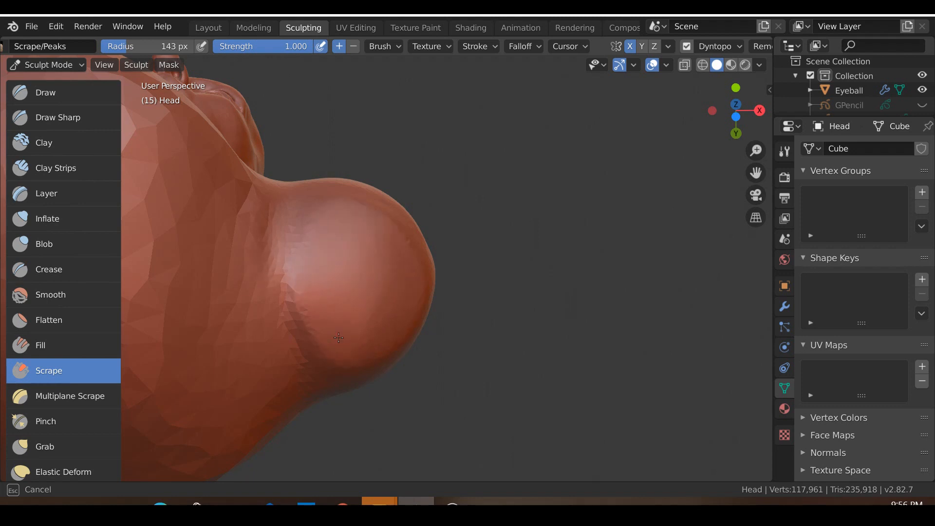
mouse_move(346, 237)
left_mouse_down()
mouse_move(321, 271)
mouse_move(350, 301)
left_mouse_up()
mouse_move(351, 301)
middle_mouse_down()
mouse_move(238, 442)
mouse_move(305, 445)
middle_mouse_up()
key("KP_1")
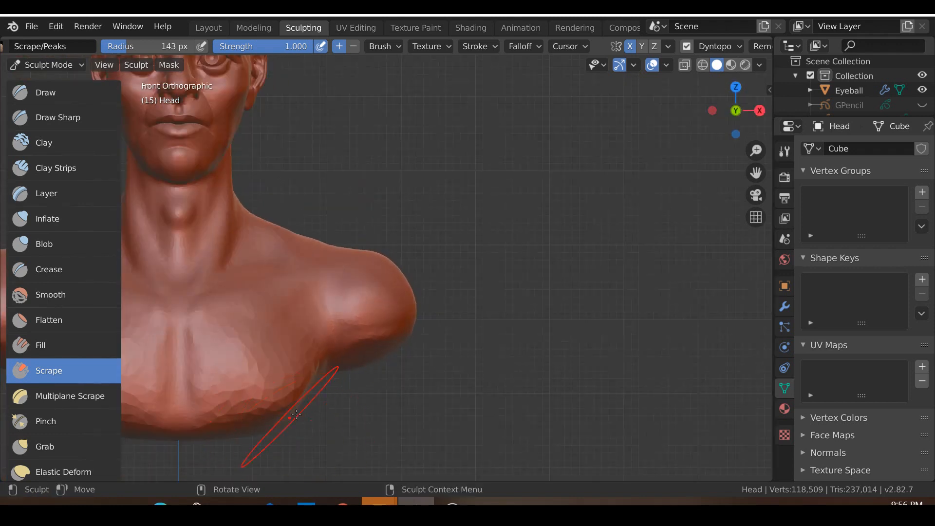
Scrape the outer end and lower front of the shoulder to even out its rounded surface.
scroll(278, 417, "down", 4)
middle_click_drag(292, 400, 369, 314)
scroll(292, 368, "up", 3)
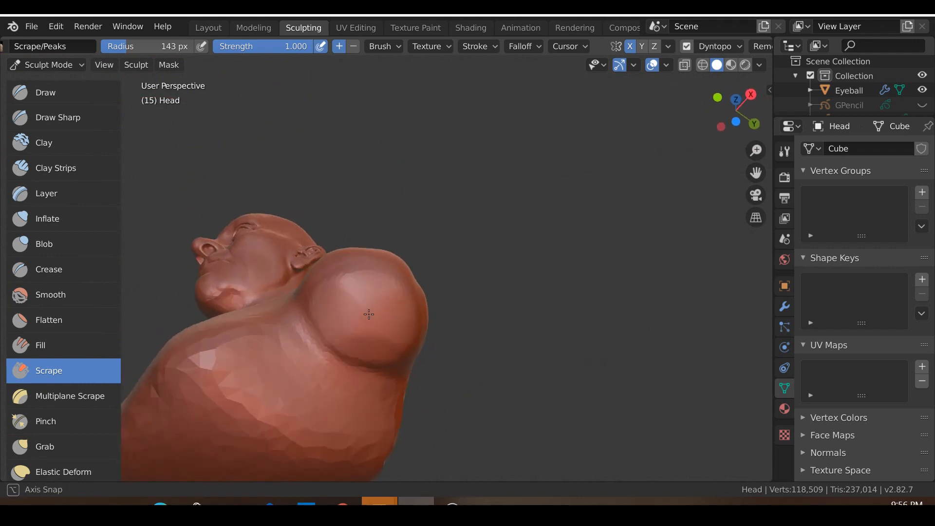
scroll(368, 314, "up", 1)
mouse_move(372, 274)
left_mouse_down()
mouse_move(376, 266)
mouse_move(396, 276)
left_mouse_up()
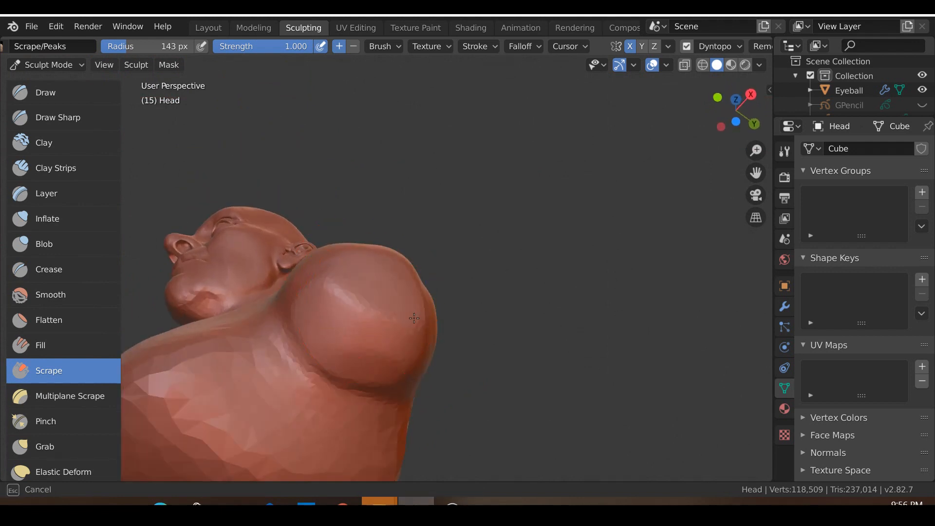
mouse_move(392, 314)
left_mouse_down()
mouse_move(336, 302)
mouse_move(375, 331)
mouse_move(321, 326)
left_mouse_up()
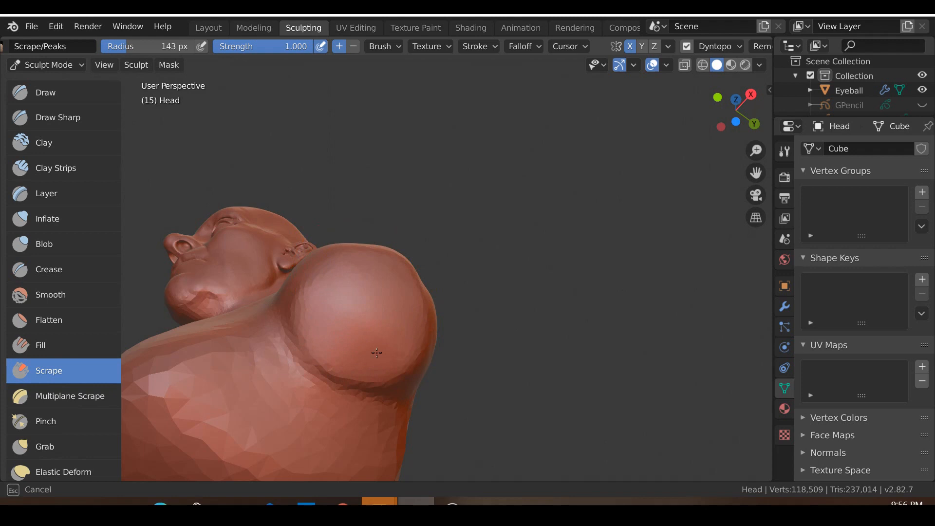
left_click_drag(414, 325, 413, 295)
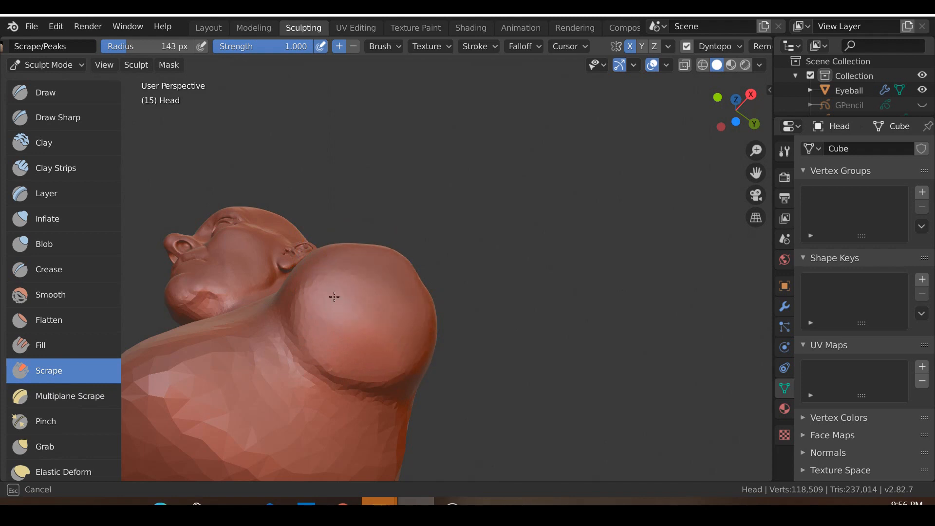
left_click_drag(336, 290, 355, 317)
key("KP_1")
scroll(448, 424, "down", 2)
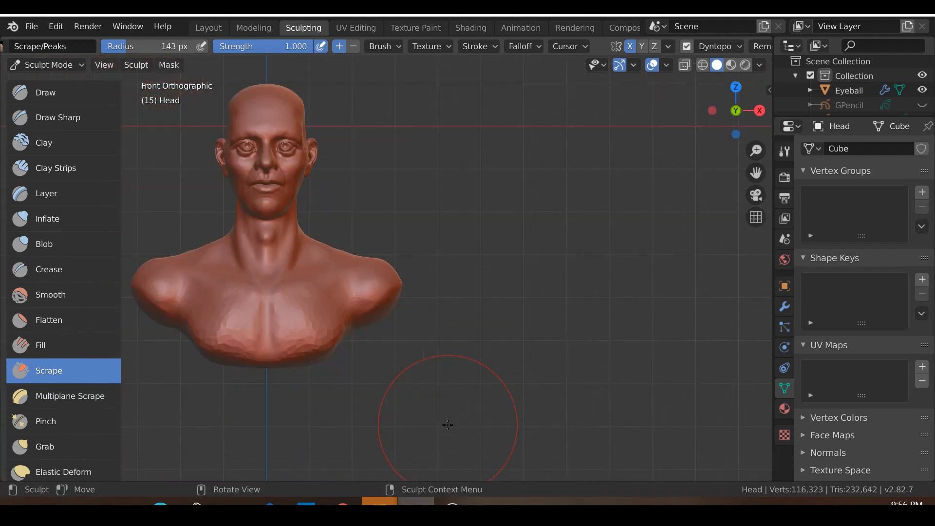
Build up the side of the torso beneath the shoulder with Clay Strips strokes at strength 0.600.
mouse_move(436, 414)
middle_mouse_down()
mouse_move(376, 393)
mouse_move(404, 407)
mouse_move(431, 403)
middle_mouse_up()
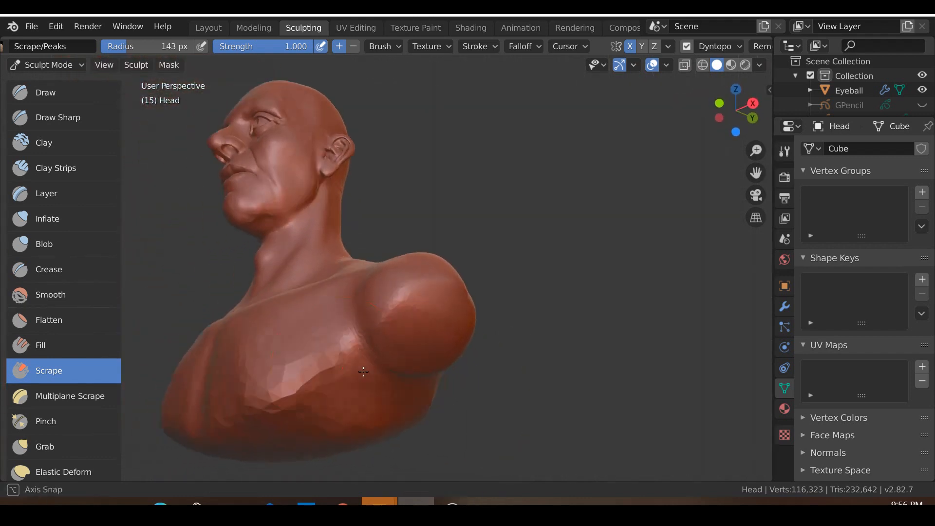
scroll(340, 369, "up", 3)
mouse_move(352, 351)
middle_mouse_down()
mouse_move(346, 359)
mouse_move(355, 344)
mouse_move(340, 331)
middle_mouse_up()
left_click(39, 168)
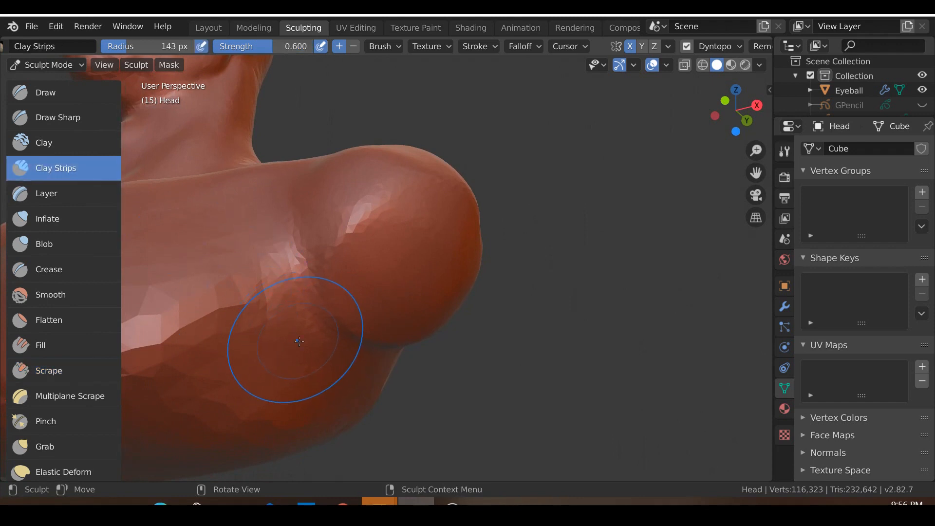
left_click_drag(294, 340, 306, 345)
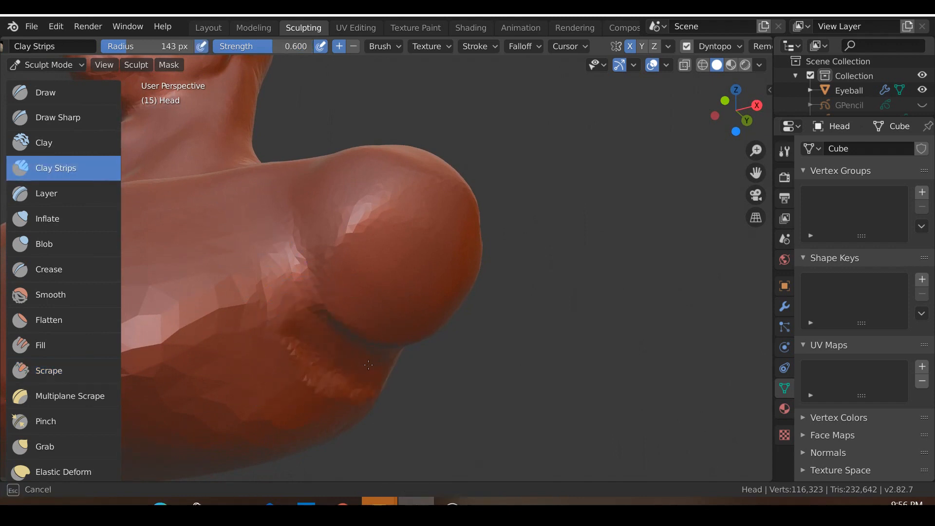
left_click_drag(297, 320, 312, 325)
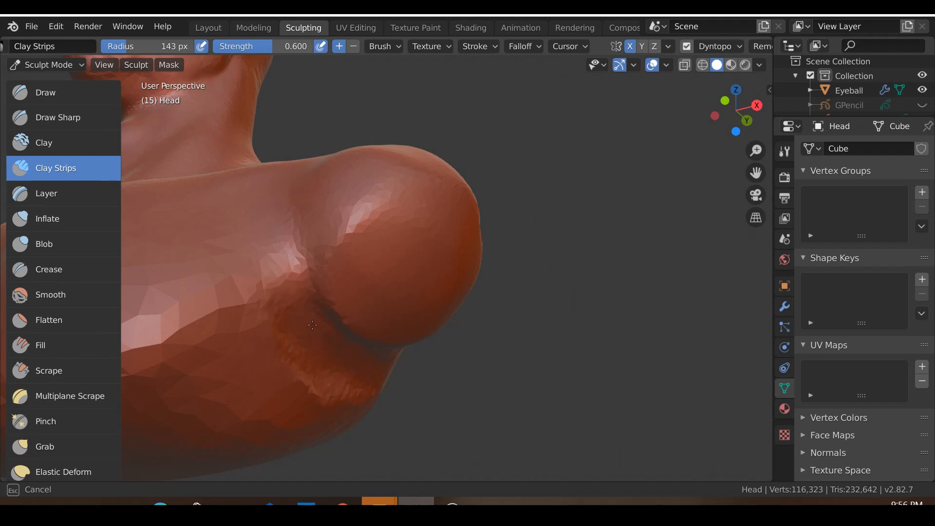
left_click_drag(347, 371, 312, 353)
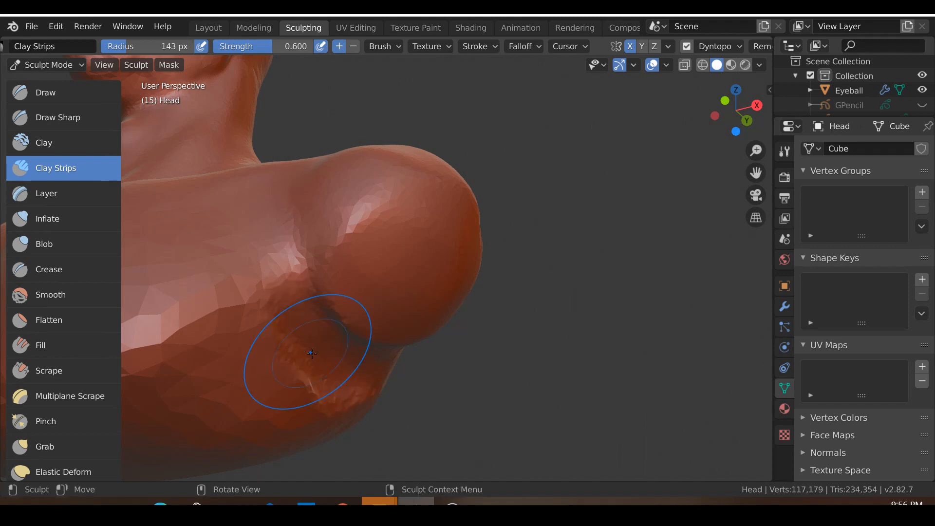
Smooth the added clay under the armpit and around the lower back of the shoulder at strength 0.426.
mouse_move(303, 355)
middle_mouse_down()
mouse_move(259, 334)
mouse_move(251, 341)
mouse_move(360, 424)
middle_mouse_up()
key("s")
middle_click_drag(308, 380, 413, 462, "ctrl")
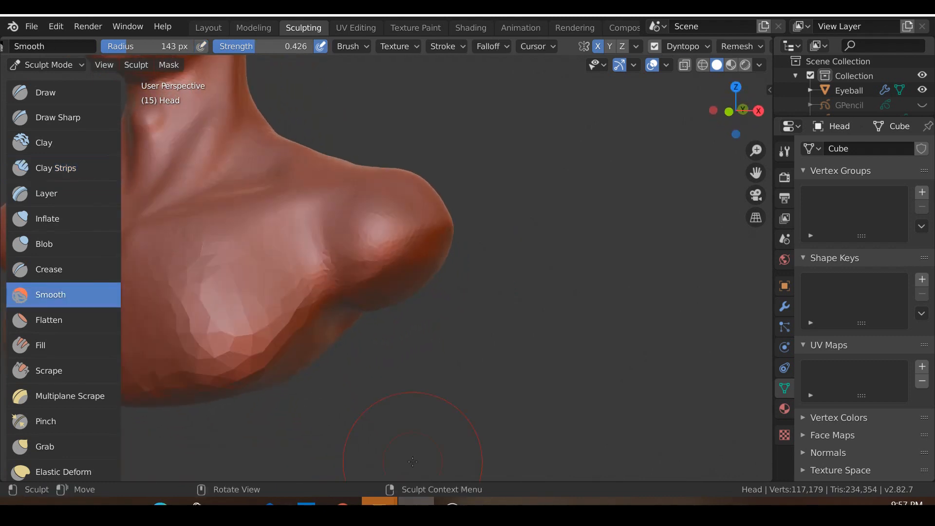
key("KP_3")
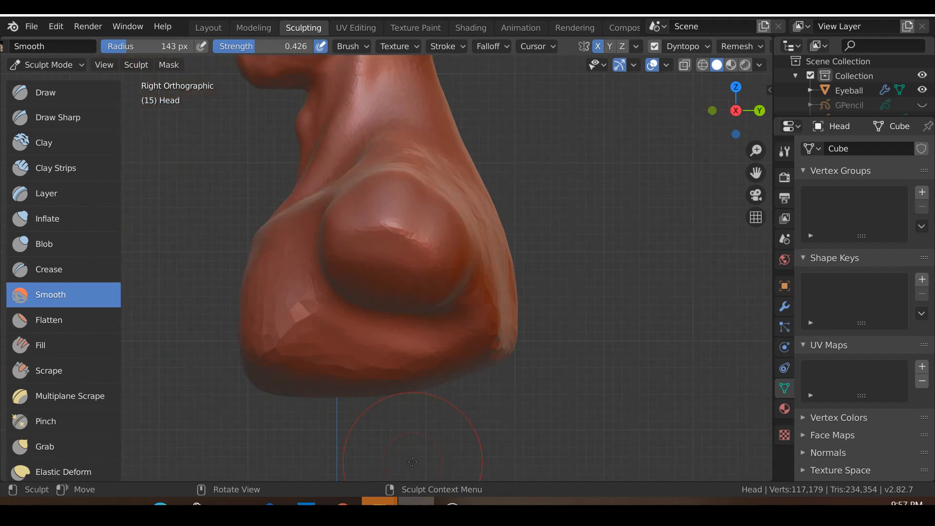
middle_click_drag(408, 412, 470, 297)
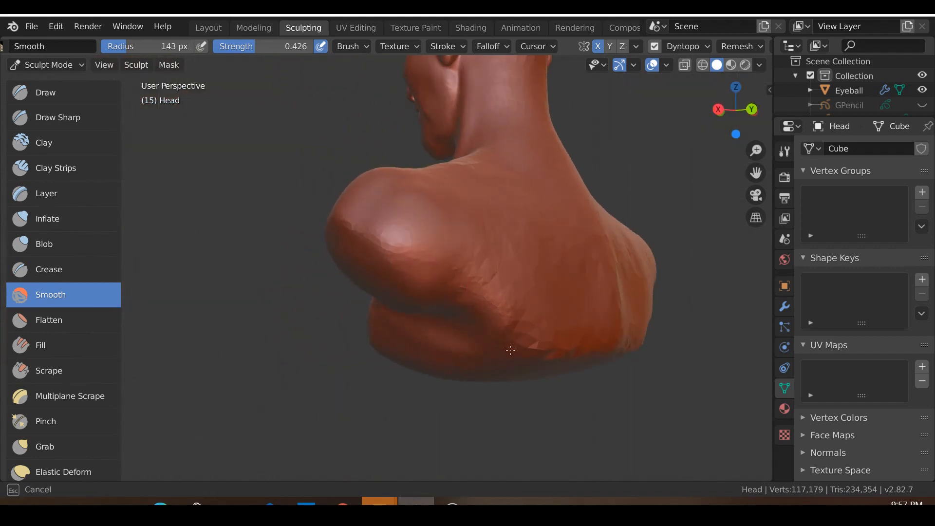
middle_click_drag(369, 403, 400, 415)
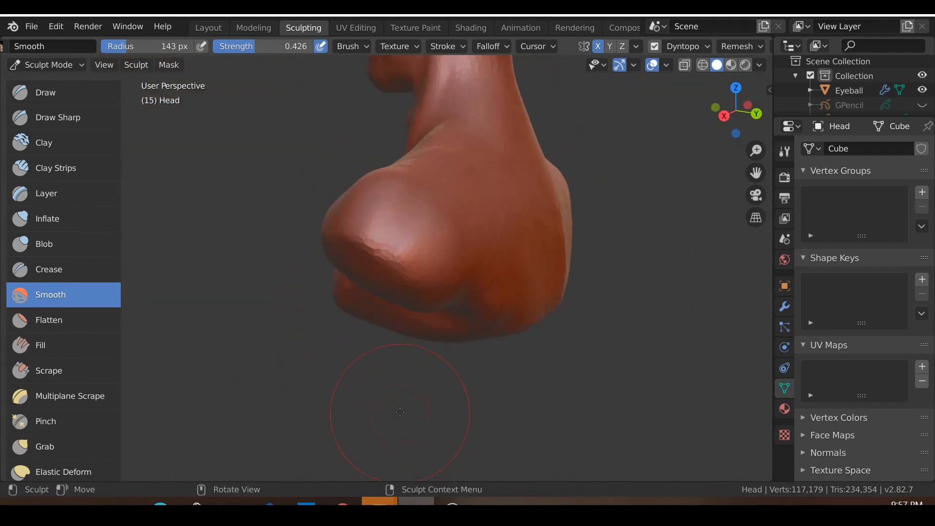
middle_click_drag(320, 366, 444, 344)
key("KP_1")
Pull the top outer contour of the shoulder downward in front view with the Grab brush.
scroll(340, 349, "down", 2)
key("g")
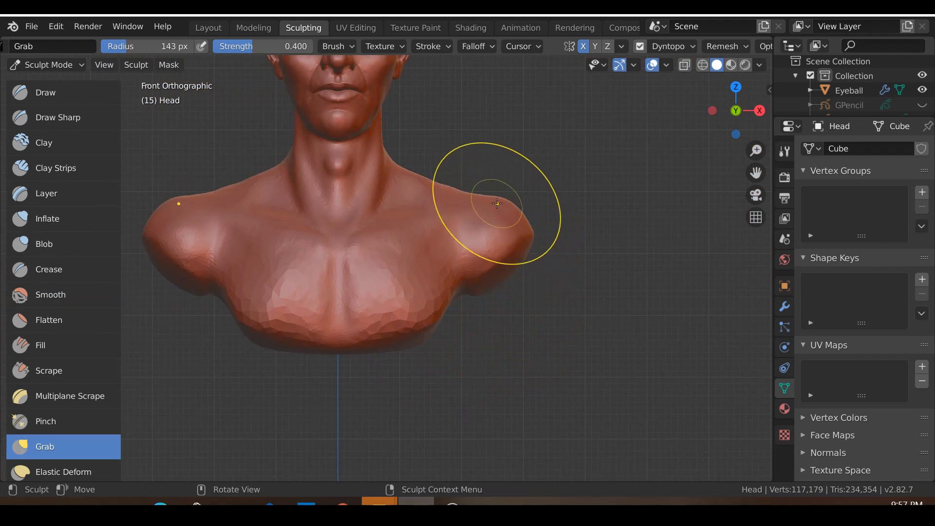
mouse_move(506, 209)
left_mouse_down()
mouse_move(517, 214)
mouse_move(511, 240)
mouse_move(530, 253)
mouse_move(501, 240)
left_mouse_up()
left_click_drag(509, 208, 518, 217)
scroll(546, 282, "down", 3)
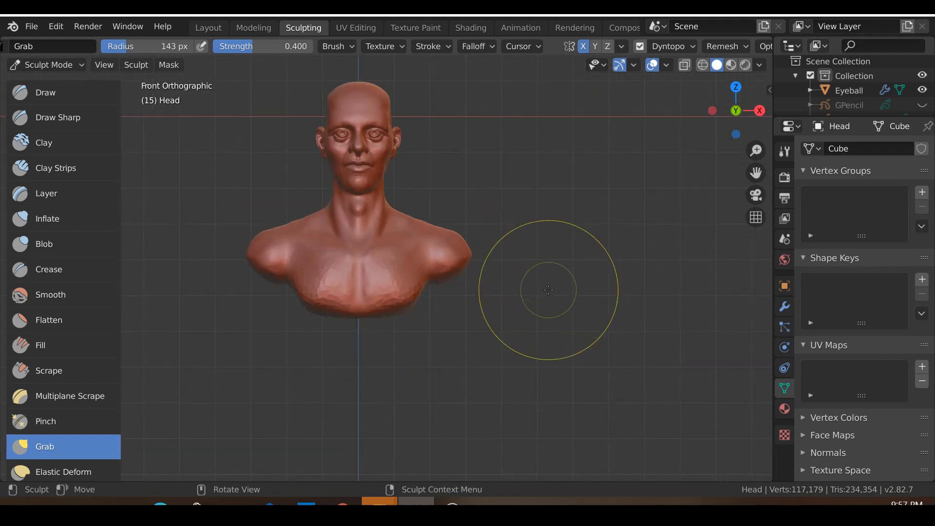
Adjust the shoulder's outer edge and underside from several angles with small Grab strokes.
scroll(541, 280, "up", 5)
left_click_drag(501, 292, 487, 298)
left_click_drag(558, 236, 560, 241)
middle_click_drag(561, 241, 493, 271)
left_click_drag(426, 319, 431, 305)
mouse_move(432, 305)
middle_mouse_down()
mouse_move(467, 282)
mouse_move(341, 272)
middle_mouse_up()
left_click_drag(313, 292, 313, 297)
key("KP_1")
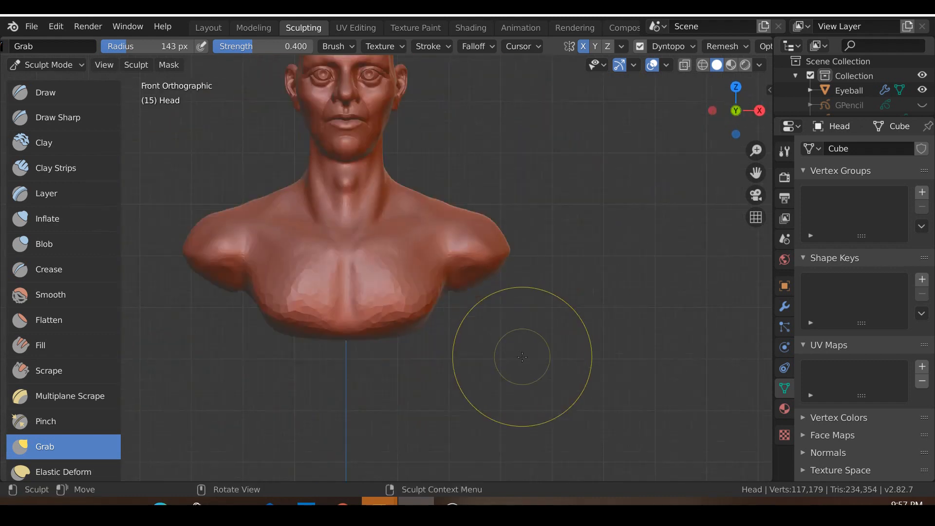
Refine the shoulder's sloping outline in front view with the Grab brush at strength 0.400.
key("s")
middle_click_drag(522, 355, 430, 239)
key("KP_1")
scroll(480, 363, "down", 4)
scroll(480, 363, "up", 4)
middle_click_drag(480, 363, 438, 273)
key("KP_1")
key("g")
scroll(514, 380, "up", 2)
left_click_drag(475, 285, 468, 287)
mouse_move(453, 331)
middle_mouse_down("ctrl")
mouse_move(446, 297)
mouse_move(448, 311)
middle_mouse_up("ctrl")
left_click_drag(452, 307, 456, 302)
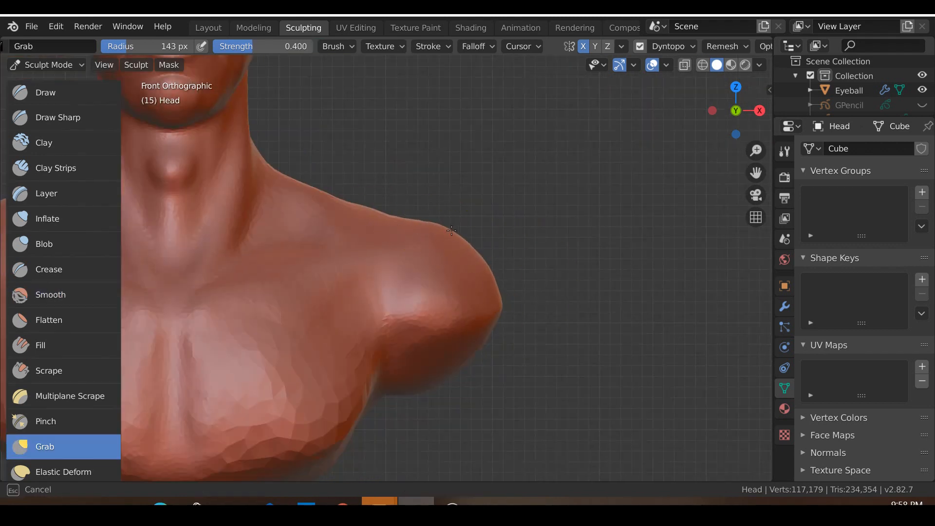
Pull the lower outer edge of the shoulder downward with the Grab brush to start the upper arm.
middle_click_drag(453, 302, 252, 287)
middle_click_drag(252, 287, 253, 326, "ctrl")
key("KP_1")
scroll(476, 278, "up", 4)
key("s")
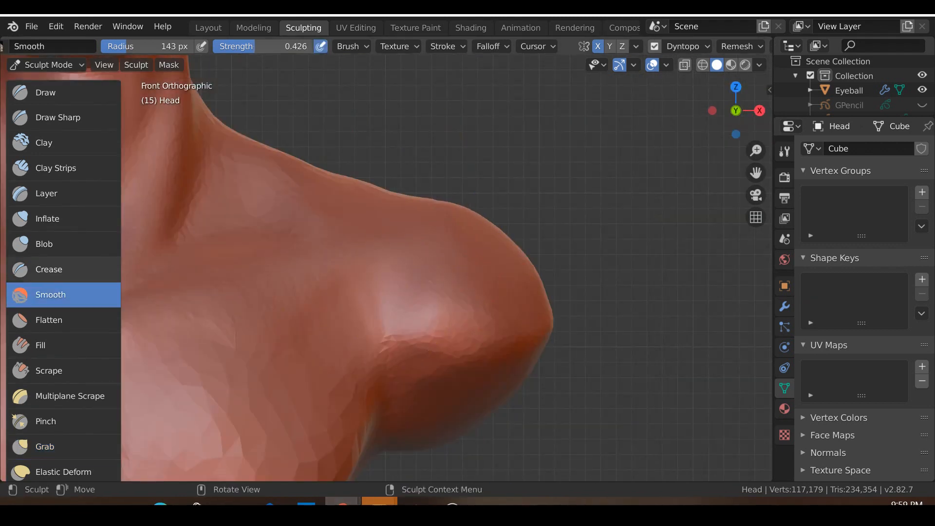
scroll(467, 311, "down", 3)
mouse_move(468, 312)
middle_mouse_down()
mouse_move(334, 313)
mouse_move(492, 350)
middle_mouse_up()
key("g")
left_click_drag(502, 379, 526, 423)
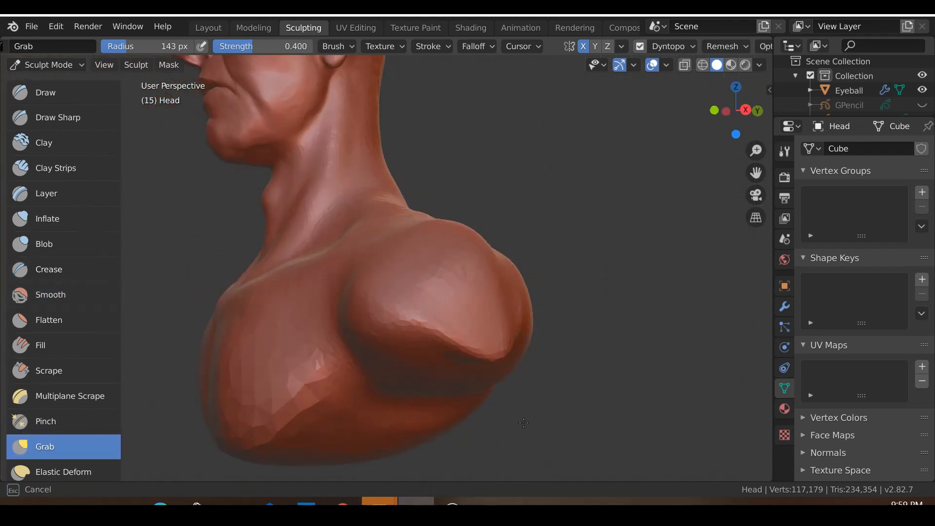
middle_click_drag(526, 423, 403, 404)
left_click_drag(403, 405, 405, 414)
mouse_move(405, 414)
middle_mouse_down()
mouse_move(576, 340)
mouse_move(463, 321)
mouse_move(499, 338)
middle_mouse_up()
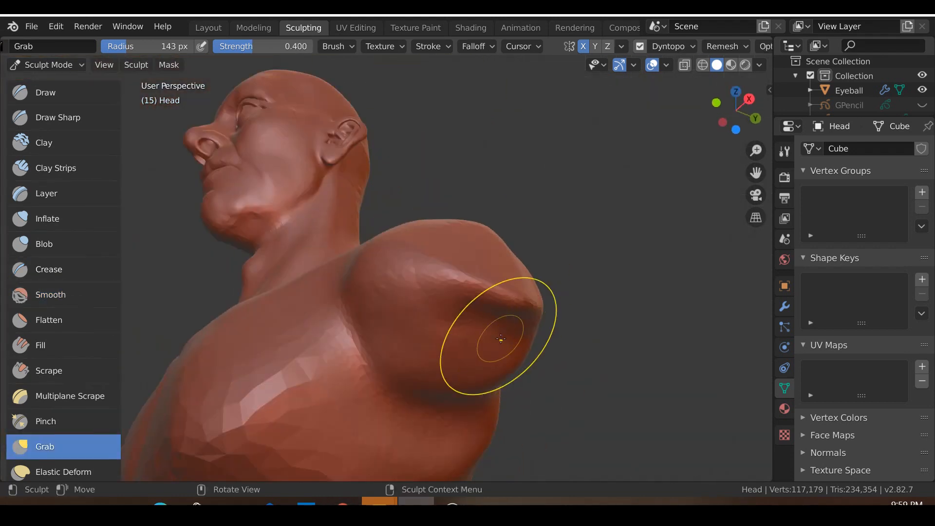
Shape the upper arm stub with Grab strokes from the front, side and back.
middle_click_drag(433, 336, 472, 334)
key("KP_1")
left_click_drag(470, 313, 477, 311)
middle_click_drag(476, 316, 389, 336)
key("KP_3")
key("ctrl+KP_1")
left_click_drag(349, 274, 356, 281)
left_click_drag(418, 333, 426, 309)
Build up the upper arm stub and deltoid all around with the Clay brush.
middle_click_drag(370, 331, 438, 351)
key("c")
left_click_drag(431, 375, 390, 384)
middle_click_drag(390, 360, 448, 351)
mouse_move(456, 360)
left_mouse_down()
mouse_move(469, 327)
mouse_move(463, 362)
left_mouse_up()
middle_click_drag(463, 360, 419, 312)
left_click_drag(419, 312, 414, 350)
middle_click_drag(418, 350, 448, 418)
left_click_drag(448, 428, 428, 389)
middle_click_drag(434, 340, 472, 351)
left_click_drag(476, 250, 472, 302)
Smooth the built-up clay on the deltoid and upper arm with the Smooth brush.
mouse_move(457, 409)
middle_mouse_down()
mouse_move(466, 361)
mouse_move(375, 348)
middle_mouse_up()
key("KP_3")
key("s")
left_click_drag(390, 390, 491, 270)
mouse_move(491, 293)
middle_mouse_down()
mouse_move(419, 357)
mouse_move(506, 312)
middle_mouse_up()
left_click_drag(389, 244, 423, 175)
key("KP_1")
scroll(446, 340, "up", 3)
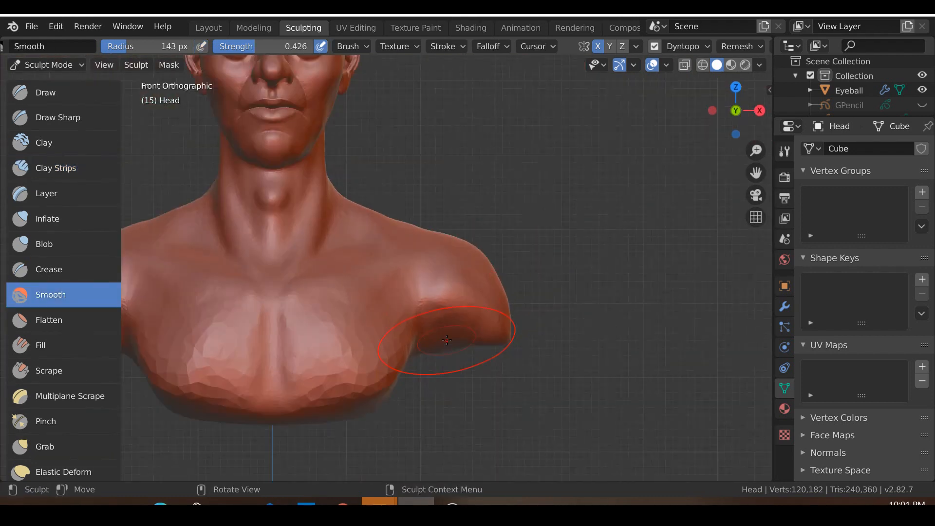
scroll(433, 331, "down", 3)
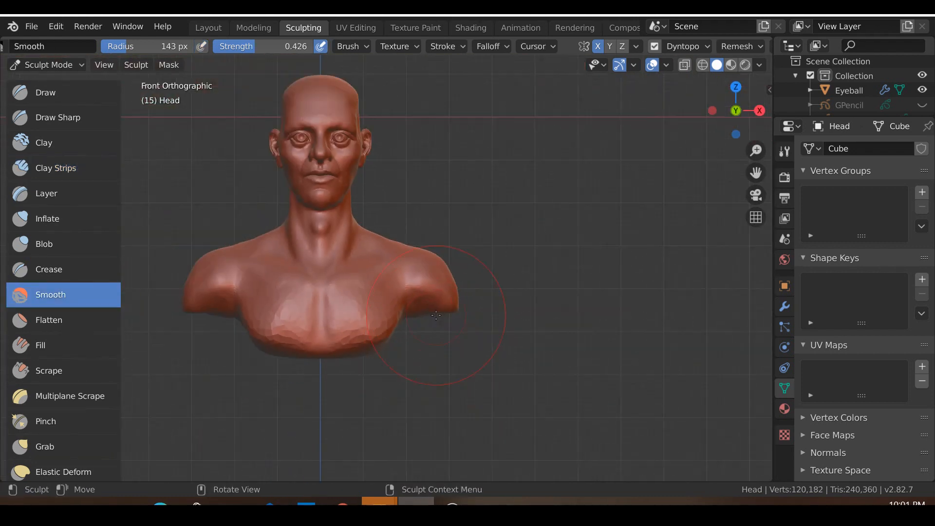
Reshape the armpit and the side contour of the chest in front view with the Grab brush.
scroll(429, 315, "up", 2)
key("g")
left_click_drag(416, 305, 444, 307)
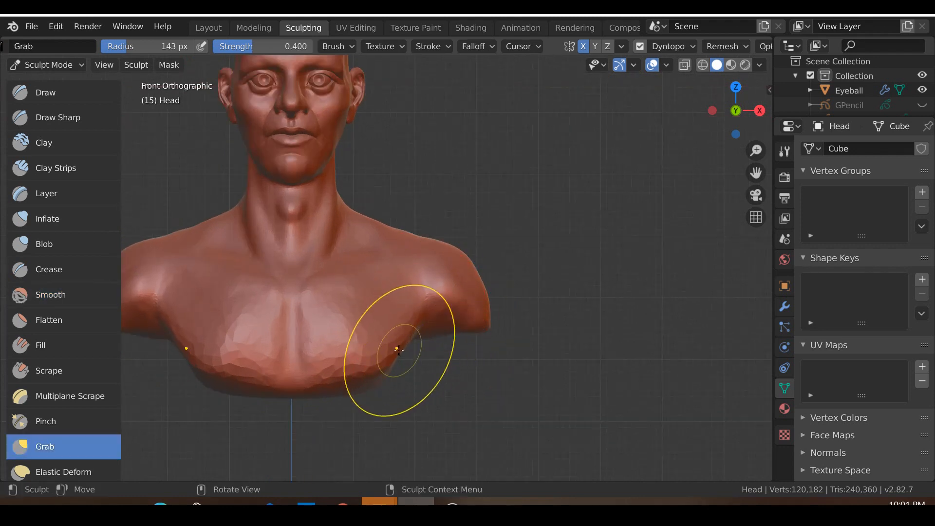
mouse_move(391, 368)
left_mouse_down()
mouse_move(402, 369)
mouse_move(389, 363)
left_mouse_up()
mouse_move(368, 327)
left_mouse_down()
mouse_move(370, 345)
mouse_move(397, 366)
mouse_move(416, 344)
left_mouse_up()
key("KP_1")
scroll(415, 344, "down", 3)
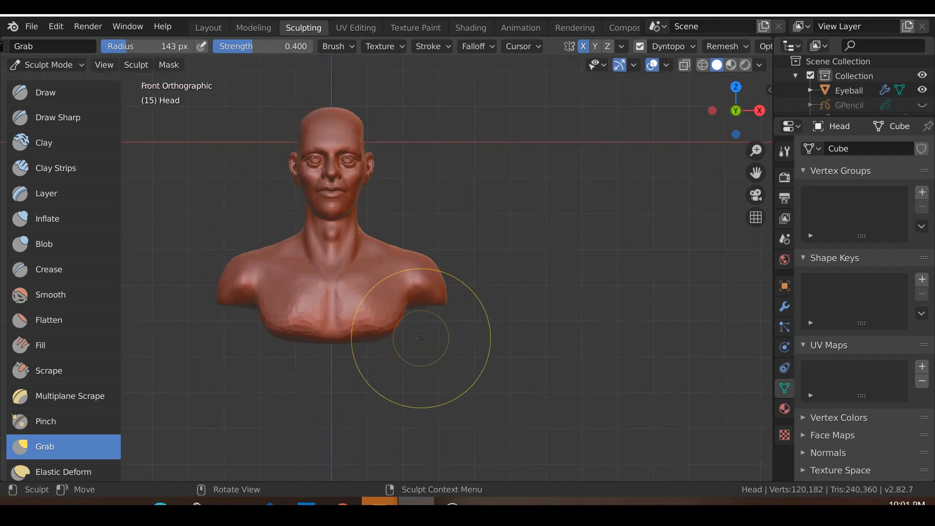
Adjust the front profile of the chest in right side view with the Grab brush.
key("KP_3")
scroll(277, 338, "up", 3)
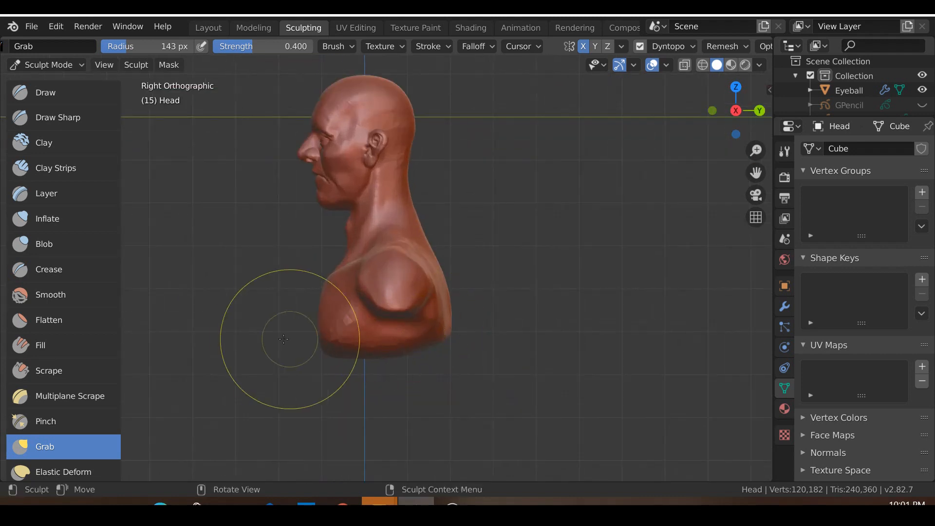
mouse_move(313, 344)
left_mouse_down()
mouse_move(313, 295)
mouse_move(304, 295)
left_mouse_up()
scroll(311, 297, "up", 2)
left_click_drag(332, 359, 318, 364)
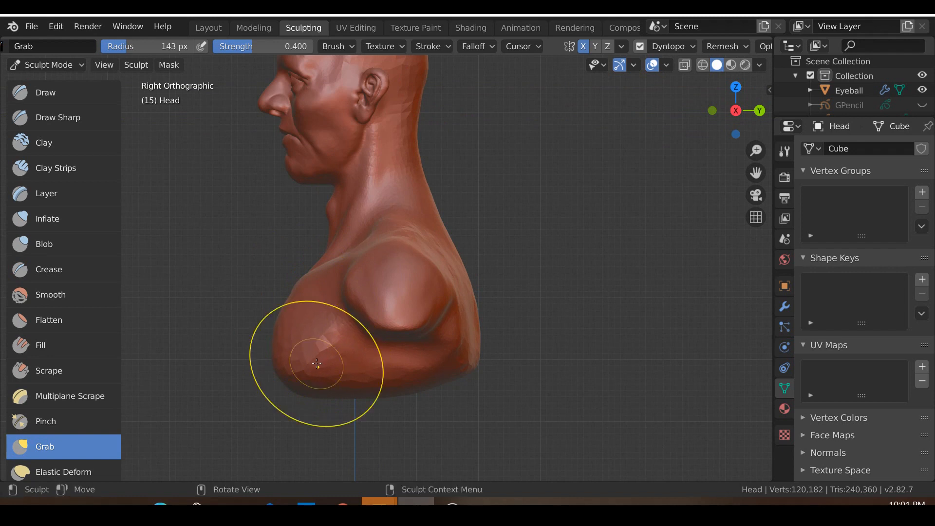
Adjust the profile of the upper back and lower chest in right side view with the Grab brush.
left_click_drag(476, 344, 506, 341)
left_click_drag(474, 298, 485, 362)
scroll(307, 350, "down", 3)
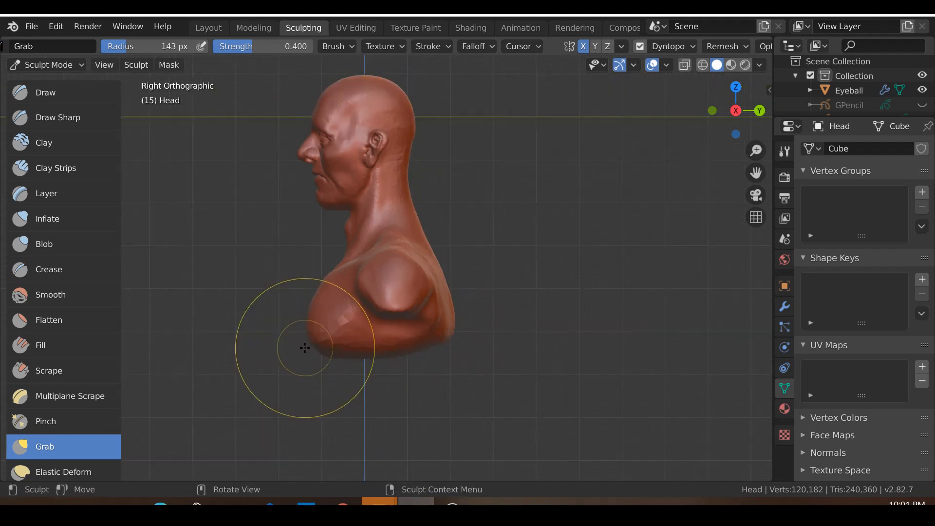
mouse_move(314, 333)
left_mouse_down()
mouse_move(334, 323)
mouse_move(332, 295)
mouse_move(328, 328)
left_mouse_up()
Reshape the deltoid, upper arm stub and shoulder top from several angles with the Grab brush.
middle_click_drag(328, 329, 460, 351)
scroll(429, 348, "up", 3)
middle_click_drag(385, 347, 428, 323)
left_click_drag(428, 324, 465, 336)
middle_click_drag(465, 336, 459, 355)
left_click_drag(458, 303, 459, 284)
mouse_move(459, 284)
middle_mouse_down()
mouse_move(384, 234)
mouse_move(424, 256)
mouse_move(396, 242)
middle_mouse_up()
left_click_drag(383, 189, 383, 182)
mouse_move(438, 206)
left_mouse_down()
mouse_move(435, 216)
mouse_move(452, 205)
mouse_move(475, 225)
mouse_move(431, 240)
left_mouse_up()
mouse_move(432, 240)
middle_mouse_down()
mouse_move(360, 334)
mouse_move(342, 337)
mouse_move(423, 334)
mouse_move(463, 294)
mouse_move(432, 359)
mouse_move(455, 331)
mouse_move(452, 312)
mouse_move(454, 342)
middle_mouse_up()
left_click_drag(454, 343, 454, 358)
Build up the transition between the outer chest, front deltoid and armpit with the Clay Strips brush.
key("KP_1")
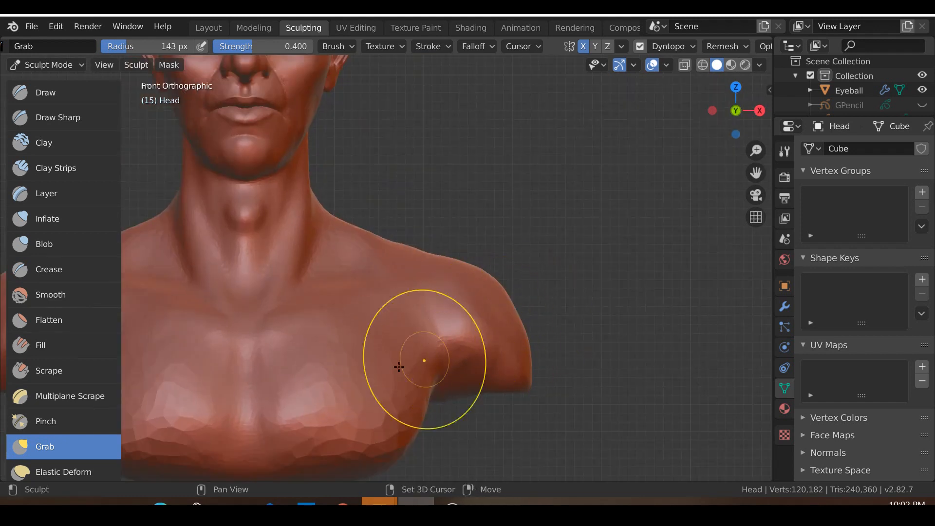
middle_click_drag(504, 307, 478, 293, "shift")
left_click(63, 167)
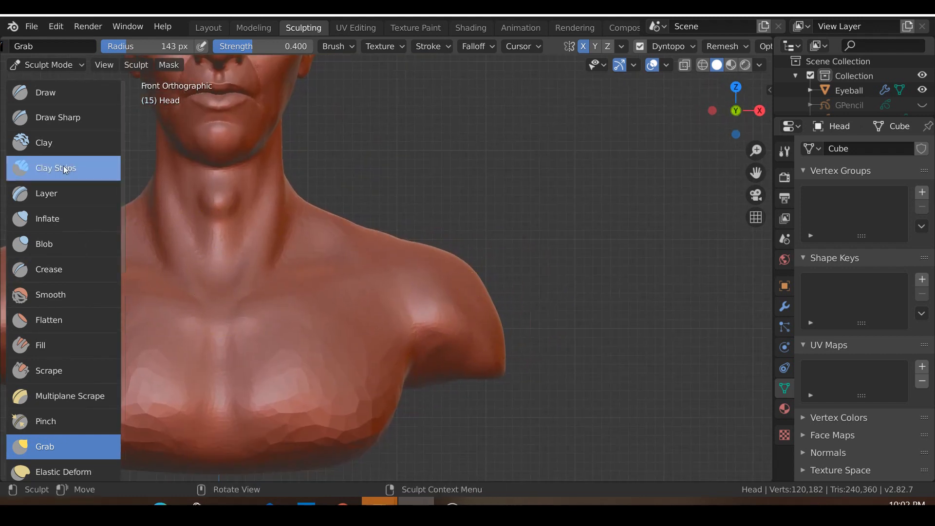
scroll(480, 303, "up", 4)
left_click_drag(495, 340, 478, 350)
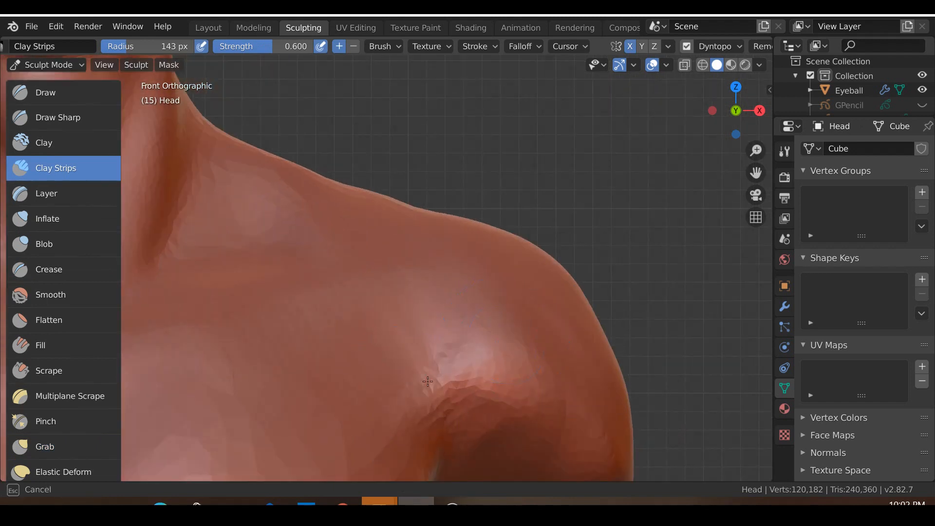
left_click_drag(428, 381, 426, 385)
scroll(411, 432, "down", 2)
left_click_drag(398, 423, 406, 407)
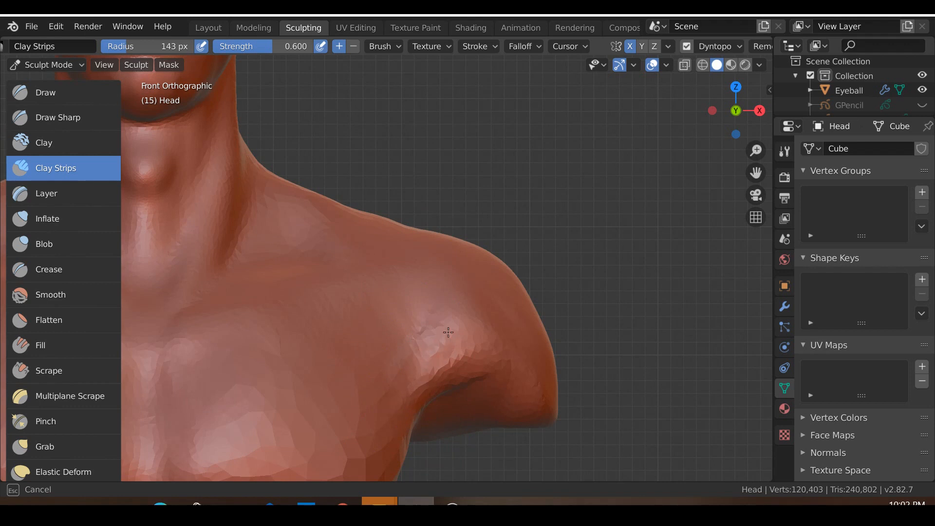
left_click_drag(366, 390, 358, 385)
scroll(312, 368, "down", 1)
left_click_drag(412, 328, 397, 300)
left_click_drag(359, 348, 379, 313)
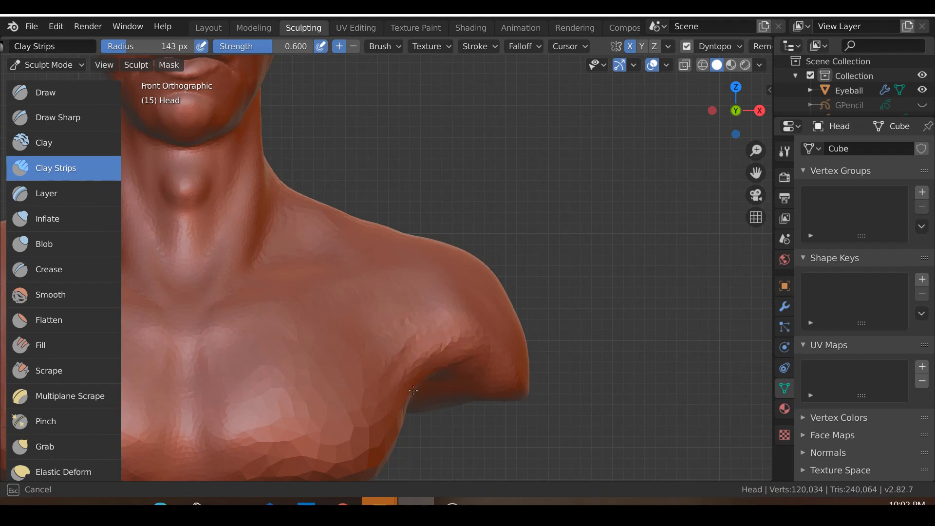
left_click_drag(447, 372, 412, 392)
mouse_move(412, 393)
middle_mouse_down()
mouse_move(371, 354)
mouse_move(396, 386)
middle_mouse_up()
left_click_drag(397, 386, 420, 383)
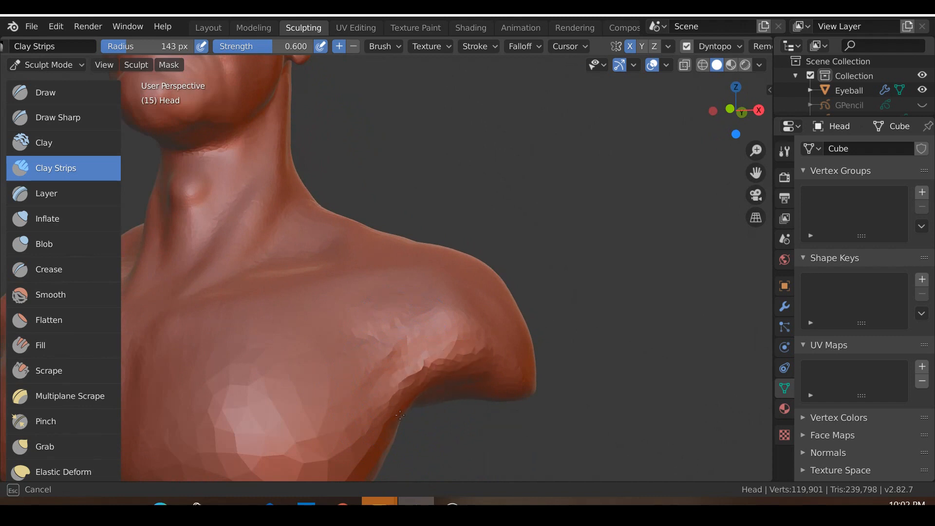
mouse_move(400, 400)
left_mouse_down()
mouse_move(421, 340)
mouse_move(413, 367)
mouse_move(370, 348)
mouse_move(437, 351)
left_mouse_up()
Smooth the clay between the outer chest and front deltoid in front view with the Smooth brush.
scroll(359, 353, "up", 1)
key("s")
key("KP_1")
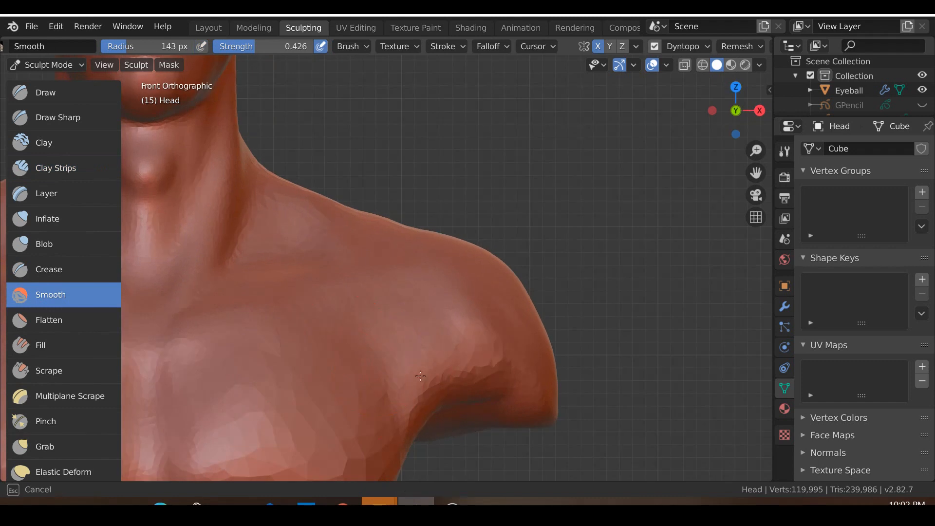
left_click_drag(501, 353, 495, 354)
scroll(345, 350, "down", 3)
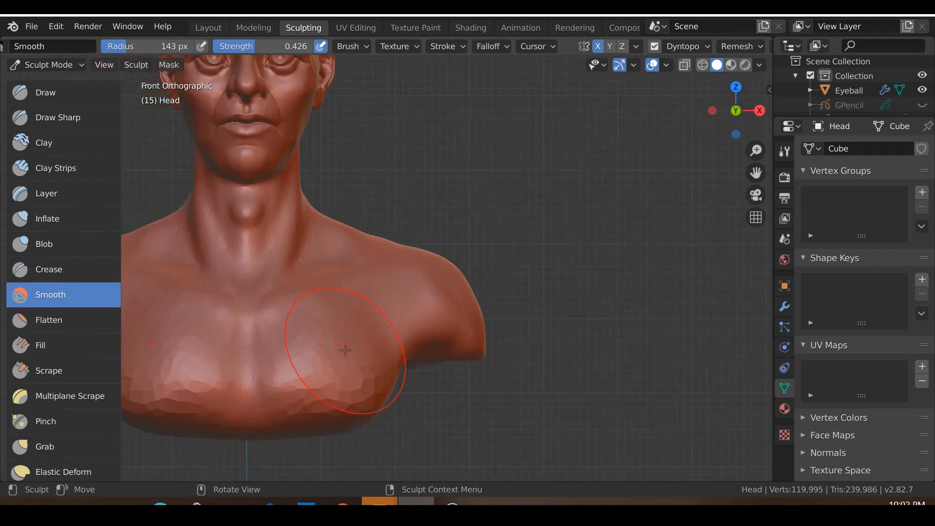
scroll(345, 350, "down", 2)
scroll(435, 412, "down", 1)
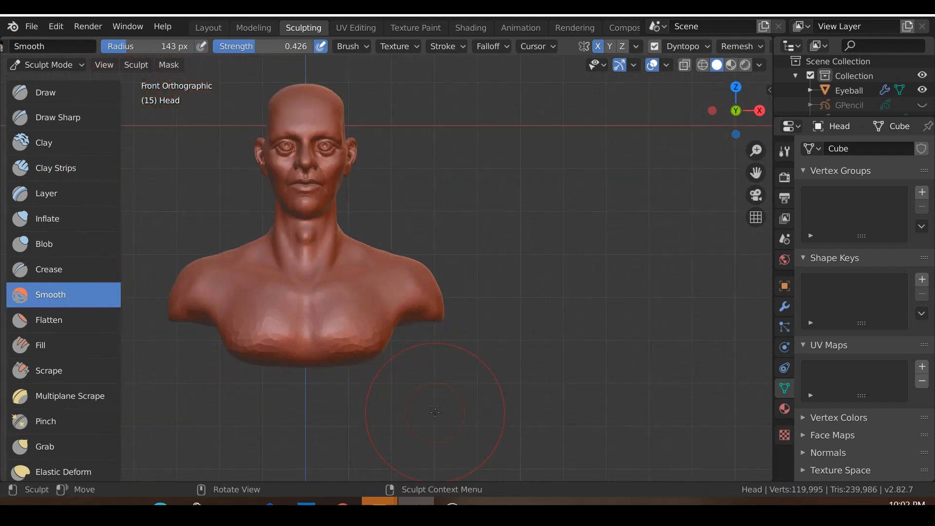
Reshape the outer contour and lower end of the upper arm stub in front view with the Grab brush.
scroll(435, 412, "up", 5)
left_click_drag(491, 389, 511, 362)
scroll(309, 371, "down", 4)
mouse_move(334, 338)
middle_mouse_down()
mouse_move(341, 323)
mouse_move(270, 283)
mouse_move(342, 312)
mouse_move(378, 350)
middle_mouse_up()
scroll(377, 349, "down", 1)
key("KP_1")
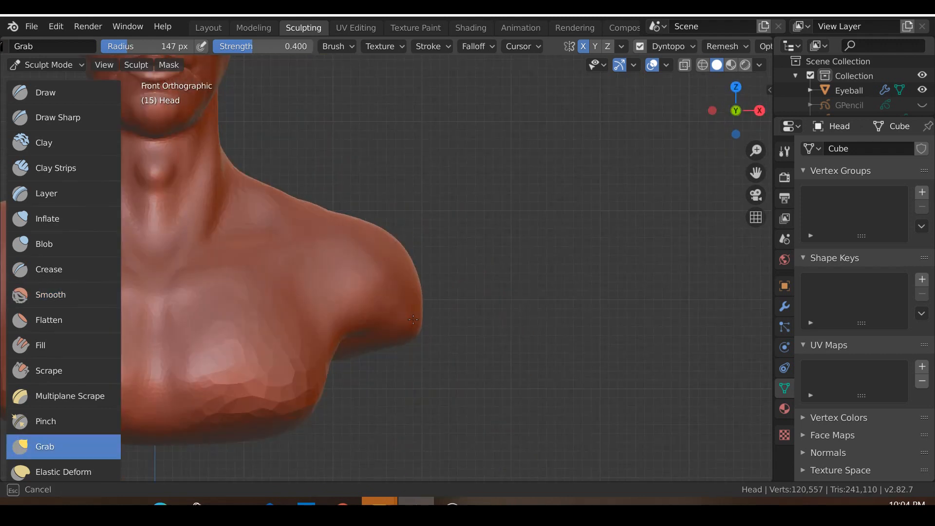
left_click_drag(413, 319, 411, 308)
Adjust the side contour of the chest below the armpit in front view with the Grab brush.
scroll(438, 321, "down", 5)
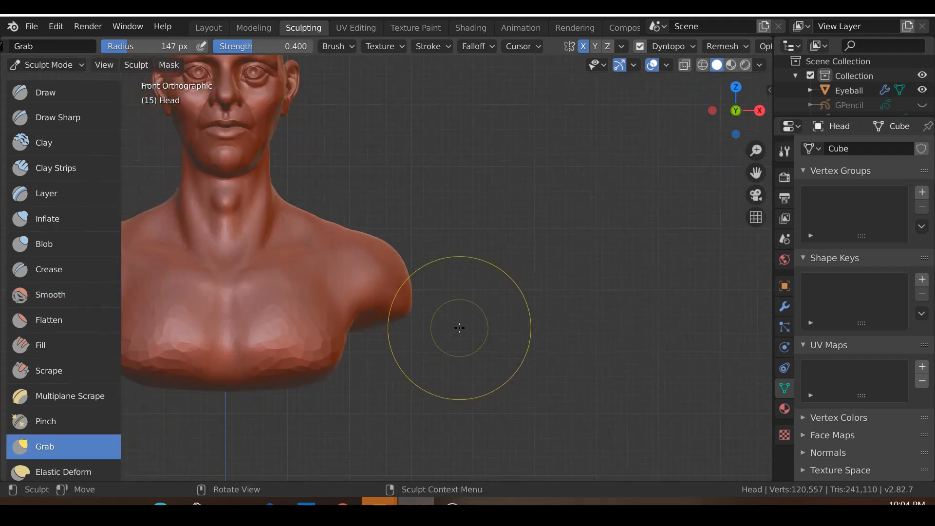
scroll(487, 312, "up", 5)
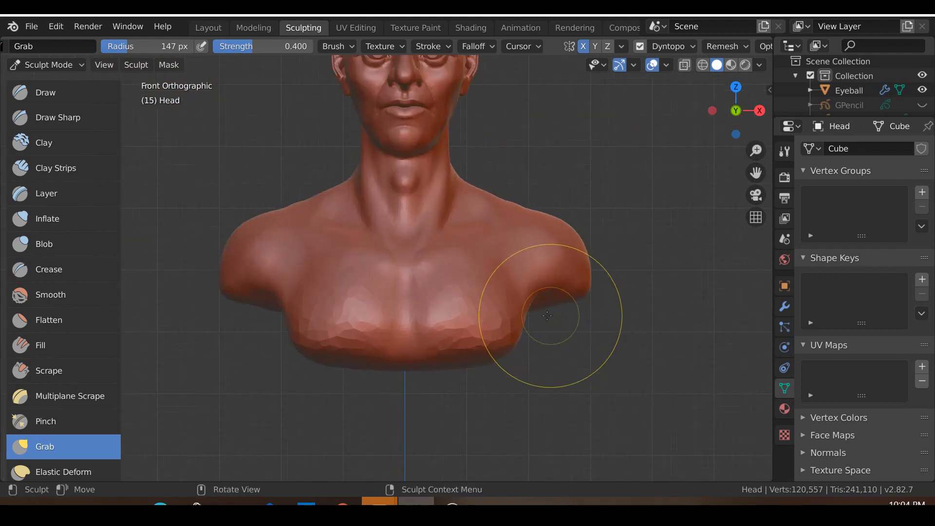
scroll(489, 321, "up", 1)
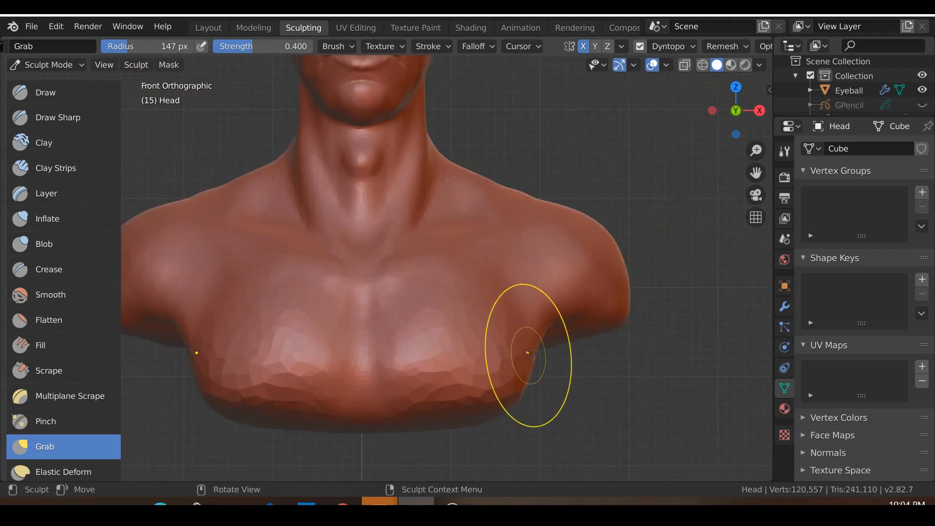
mouse_move(539, 330)
left_mouse_down()
mouse_move(548, 329)
mouse_move(527, 385)
left_mouse_up()
scroll(486, 350, "down", 3)
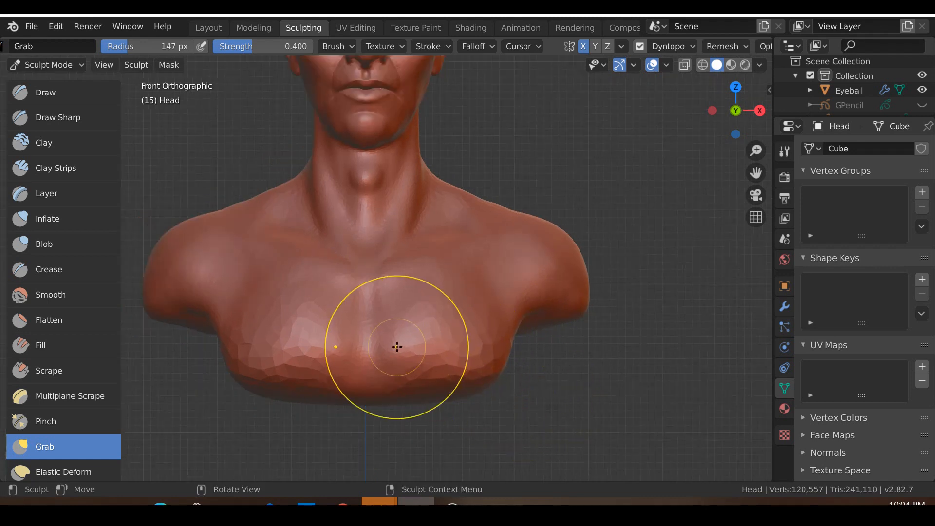
Turn to the bust's back and examine the trapezius reference images in the browser.
mouse_move(574, 355)
middle_mouse_down()
mouse_move(526, 371)
mouse_move(380, 371)
mouse_move(436, 317)
middle_mouse_up()
middle_click_drag(405, 279, 388, 288, "shift")
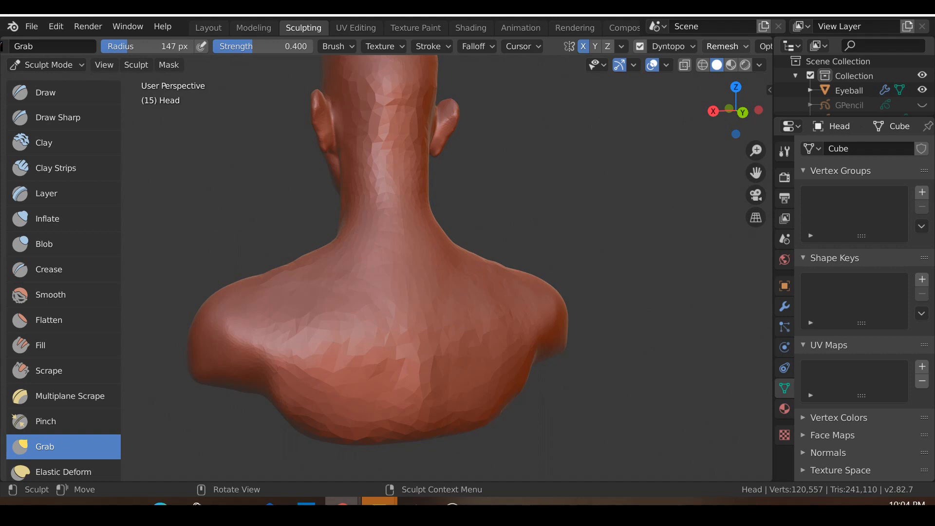
left_click_drag(0, 50, 413, 41)
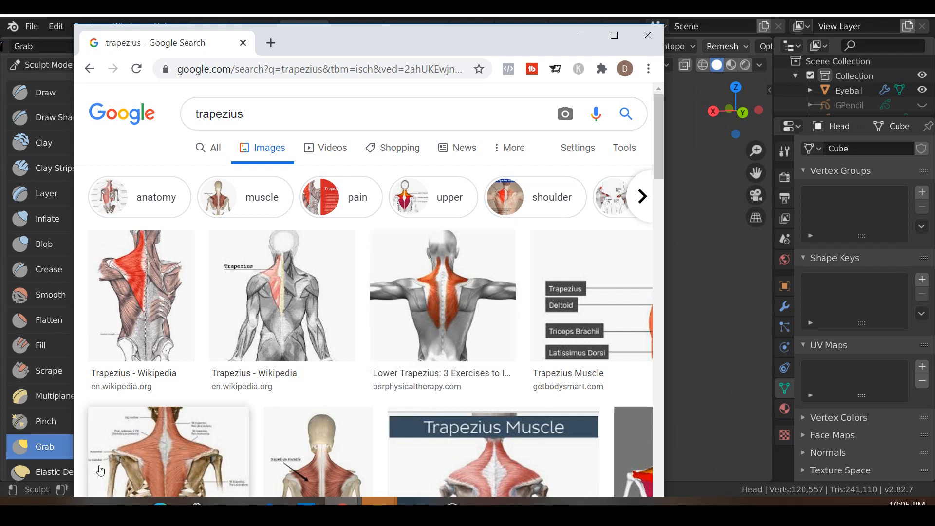
scroll(148, 451, "down", 1)
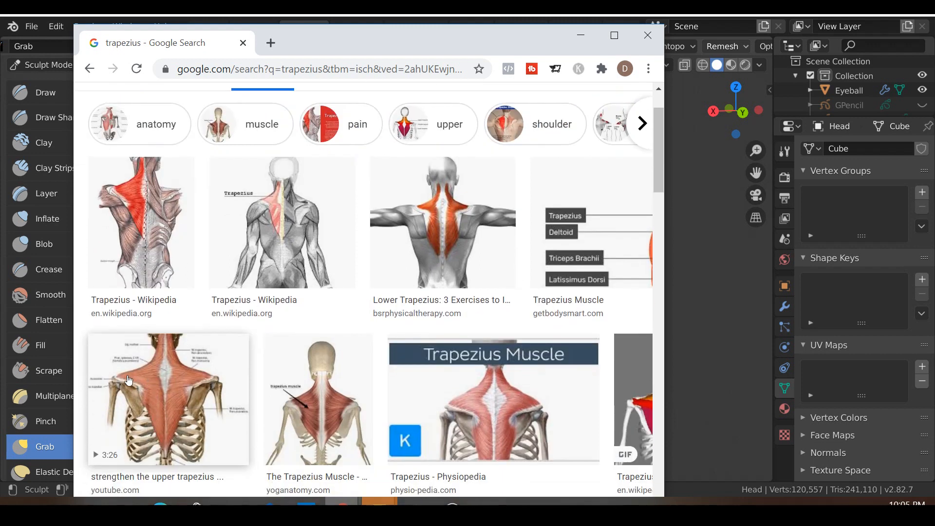
left_click(582, 39)
Build up the vertical muscle columns on the back of the neck in back view with the Clay Strips brush.
mouse_move(402, 288)
middle_mouse_down()
mouse_move(371, 293)
mouse_move(383, 297)
middle_mouse_up()
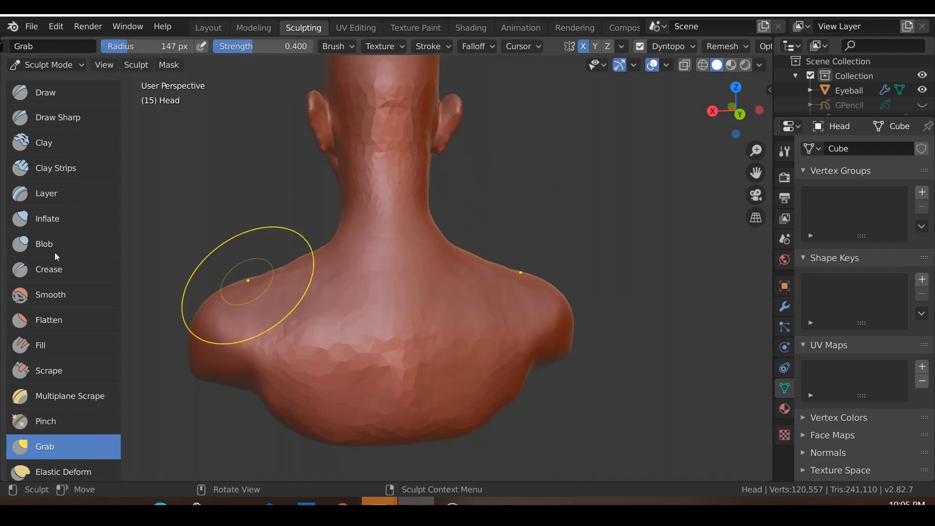
left_click(50, 168)
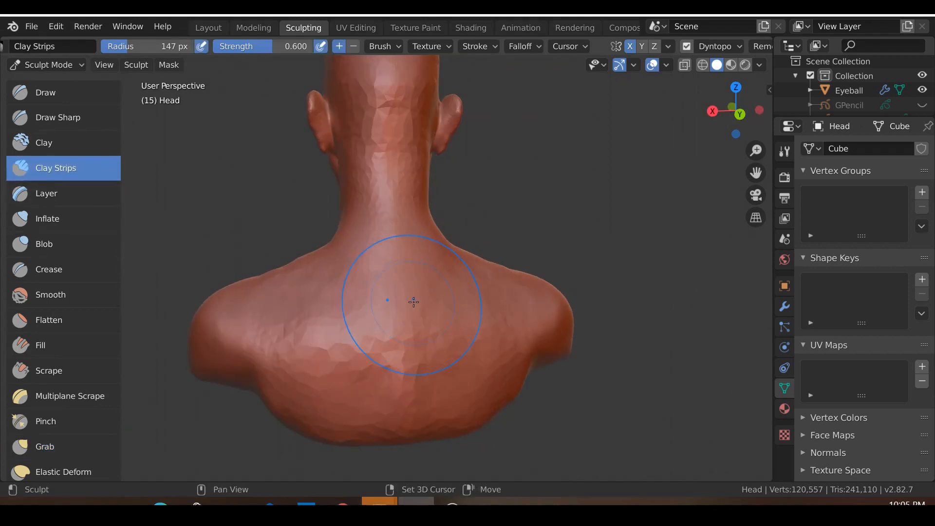
key("ctrl+KP_1")
middle_click_drag(427, 309, 488, 347, "shift")
scroll(471, 327, "up", 4)
scroll(488, 346, "down", 2)
mouse_move(409, 194)
left_mouse_down()
mouse_move(443, 204)
mouse_move(419, 146)
mouse_move(389, 209)
mouse_move(407, 233)
mouse_move(433, 244)
mouse_move(402, 263)
mouse_move(372, 249)
mouse_move(365, 234)
mouse_move(314, 284)
left_mouse_up()
scroll(389, 210, "up", 2)
left_click_drag(406, 164, 395, 224)
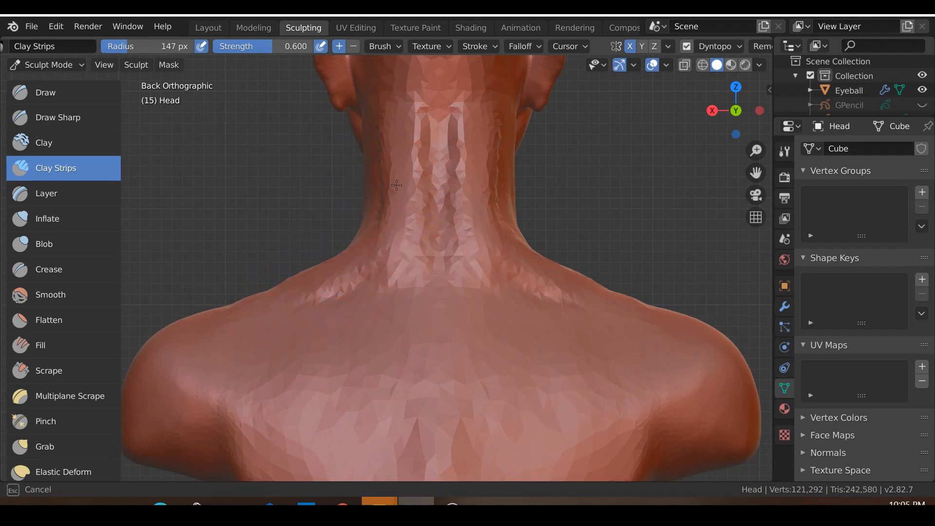
left_click_drag(393, 141, 392, 144)
Build up the upper trapezius from the base of the neck out to the shoulders with the Clay Strips brush.
mouse_move(303, 282)
left_mouse_down()
mouse_move(280, 304)
mouse_move(311, 292)
mouse_move(265, 295)
left_mouse_up()
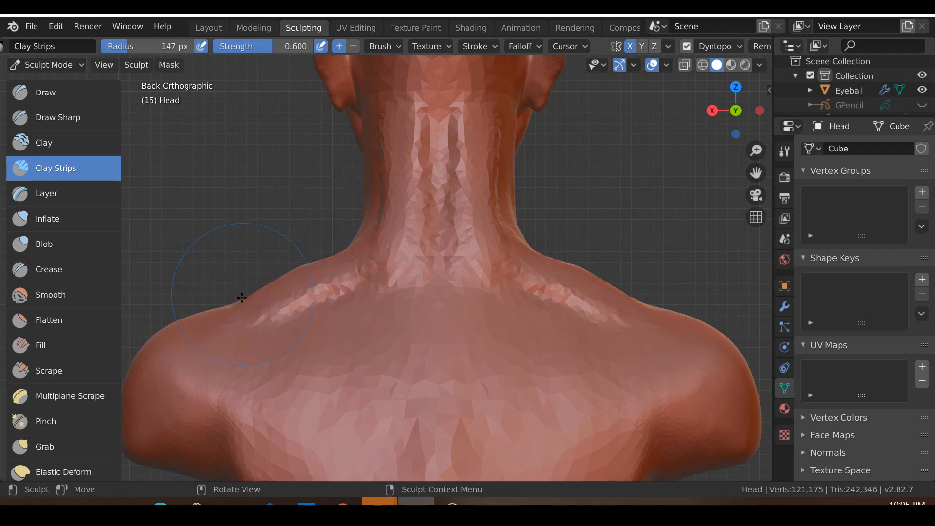
mouse_move(281, 292)
left_mouse_down()
mouse_move(257, 306)
mouse_move(255, 324)
mouse_move(247, 309)
mouse_move(260, 301)
left_mouse_up()
left_click_drag(351, 279, 351, 295)
left_click_drag(248, 333, 249, 332)
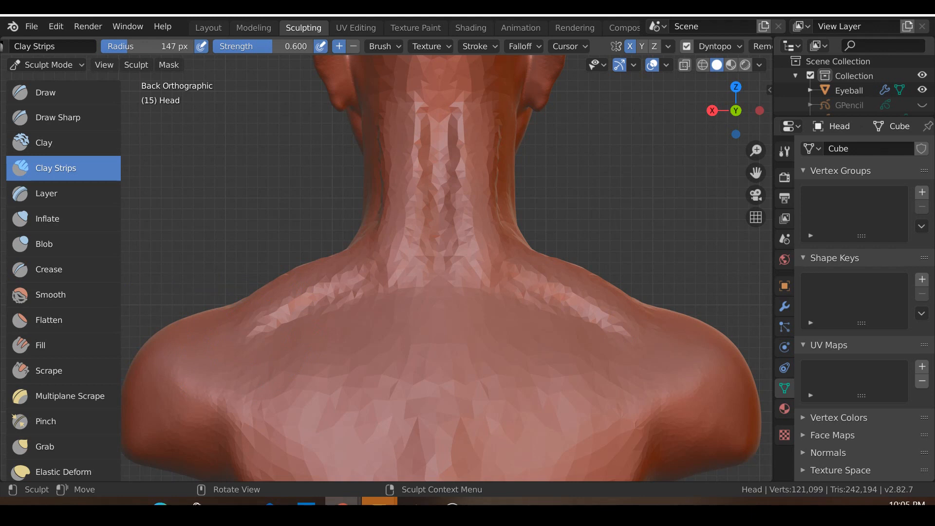
left_click_drag(333, 279, 363, 274)
left_click_drag(282, 312, 252, 331)
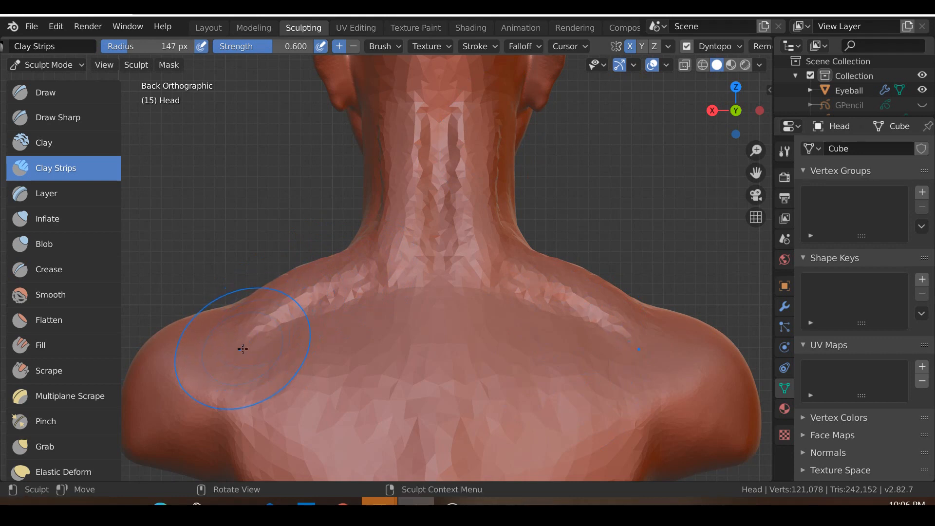
Outline the lower trapezius edge diagonally from the shoulder toward the mid-back with the Clay Strips brush.
left_click_drag(249, 350, 253, 356)
mouse_move(245, 349)
left_mouse_down()
mouse_move(274, 379)
mouse_move(257, 357)
mouse_move(331, 390)
mouse_move(322, 408)
left_mouse_up()
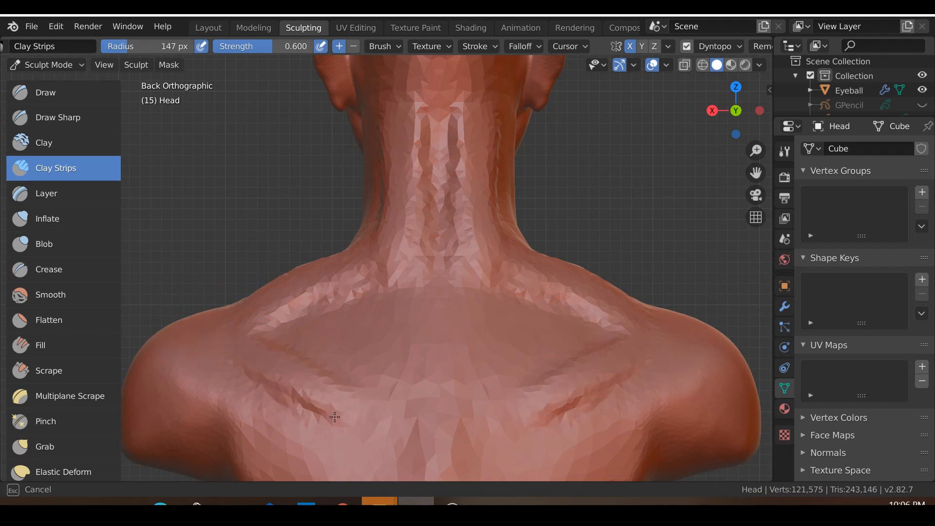
mouse_move(277, 381)
left_mouse_down()
mouse_move(283, 371)
mouse_move(319, 409)
mouse_move(303, 387)
left_mouse_up()
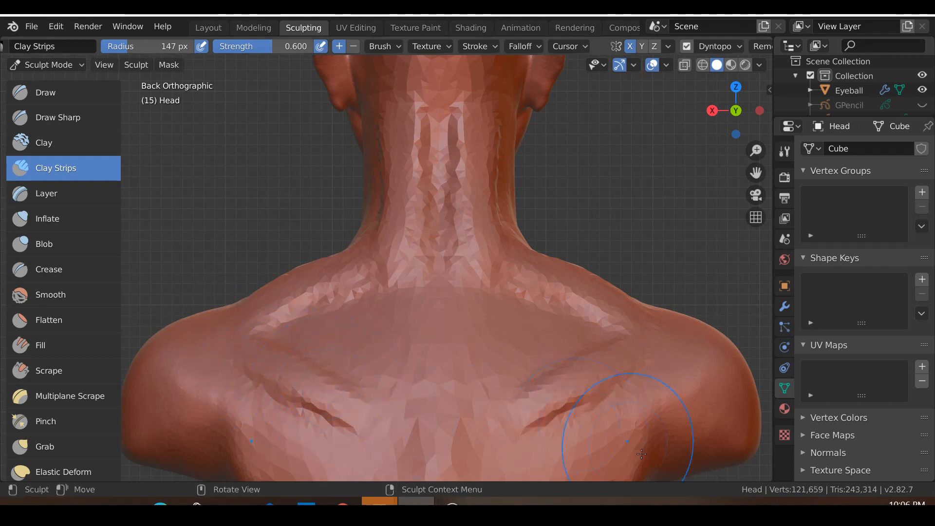
Fill in the trapezius across the middle and upper back with the Clay Strips brush.
scroll(463, 322, "down", 3)
mouse_move(365, 307)
left_mouse_down()
mouse_move(363, 316)
mouse_move(382, 279)
mouse_move(386, 320)
mouse_move(411, 283)
left_mouse_up()
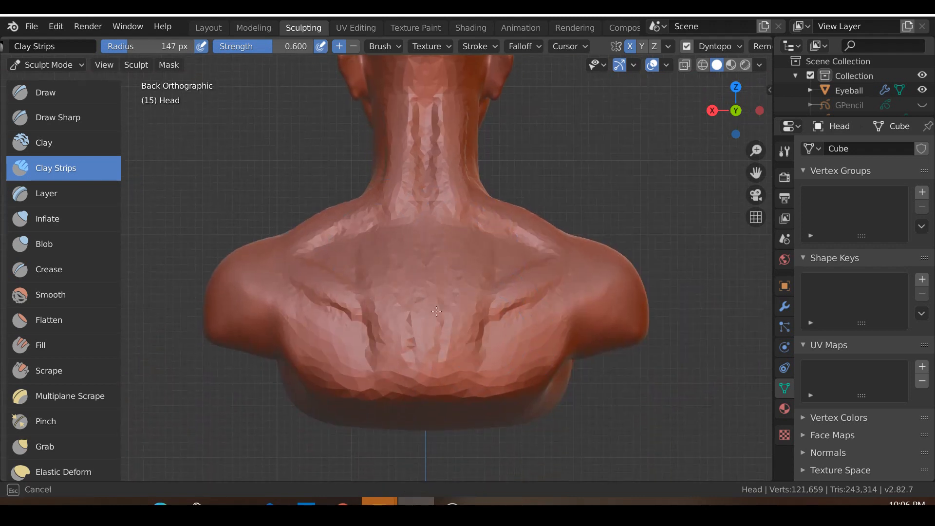
left_click_drag(443, 332, 500, 294)
mouse_move(494, 250)
left_mouse_down()
mouse_move(518, 249)
mouse_move(511, 229)
mouse_move(531, 241)
left_mouse_up()
left_click_drag(351, 221, 378, 226)
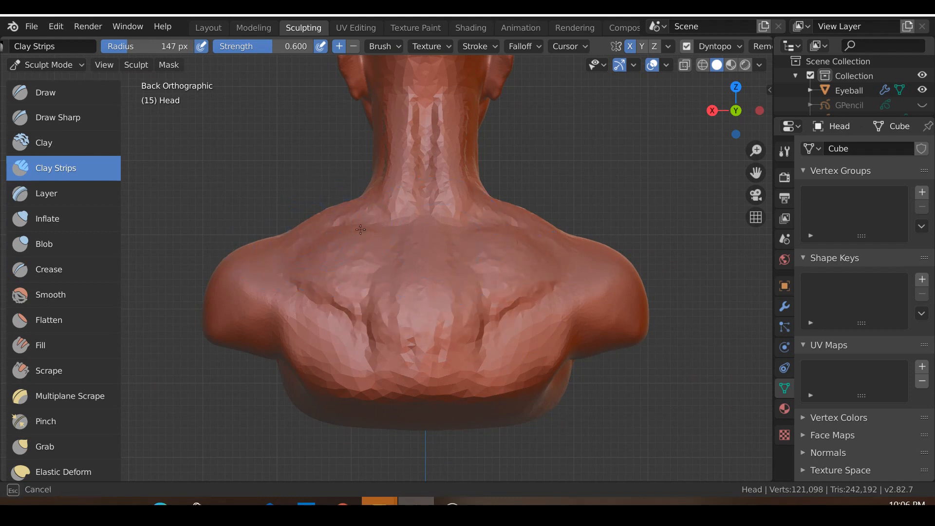
left_click_drag(323, 266, 323, 260)
scroll(304, 267, "down", 2)
scroll(306, 282, "up", 2)
mouse_move(405, 358)
left_mouse_down()
mouse_move(401, 365)
mouse_move(410, 343)
left_mouse_up()
scroll(359, 210, "up", 1)
mouse_move(362, 208)
left_mouse_down()
mouse_move(331, 216)
mouse_move(348, 198)
left_mouse_up()
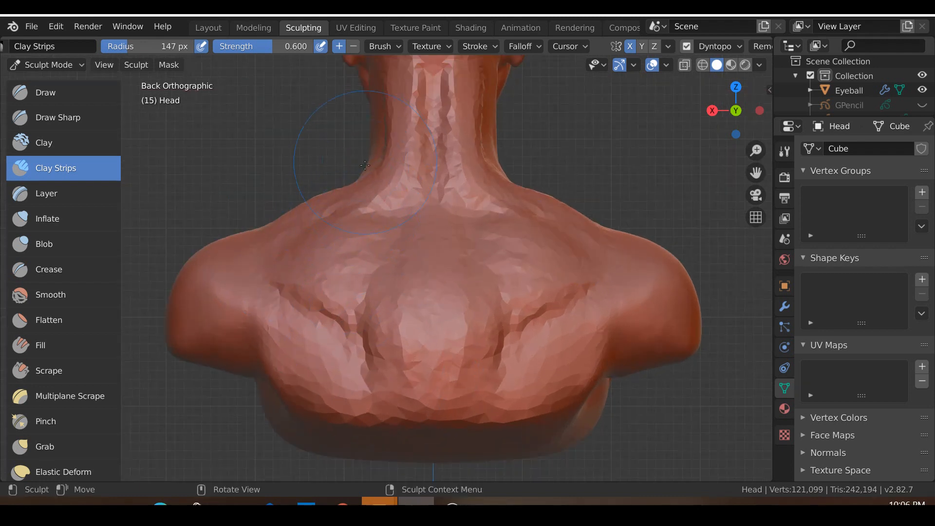
scroll(391, 182, "down", 3)
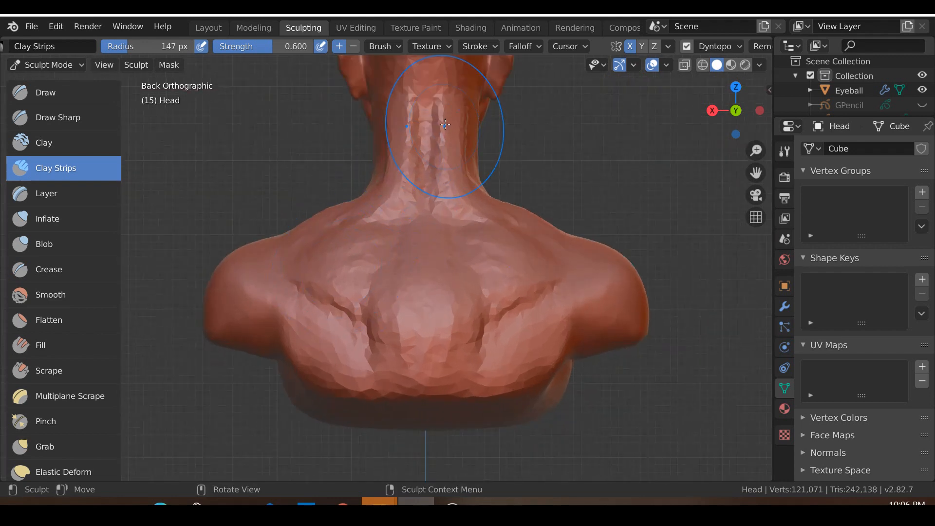
Smooth the back of the neck and the trapezius between the shoulders with the Smooth brush.
middle_click_drag(438, 278, 426, 339)
scroll(426, 339, "up", 2)
scroll(426, 340, "up", 1)
key("shift+s")
mouse_move(431, 120)
left_mouse_down()
mouse_move(442, 156)
mouse_move(423, 276)
left_mouse_up()
left_click_drag(386, 134, 373, 208)
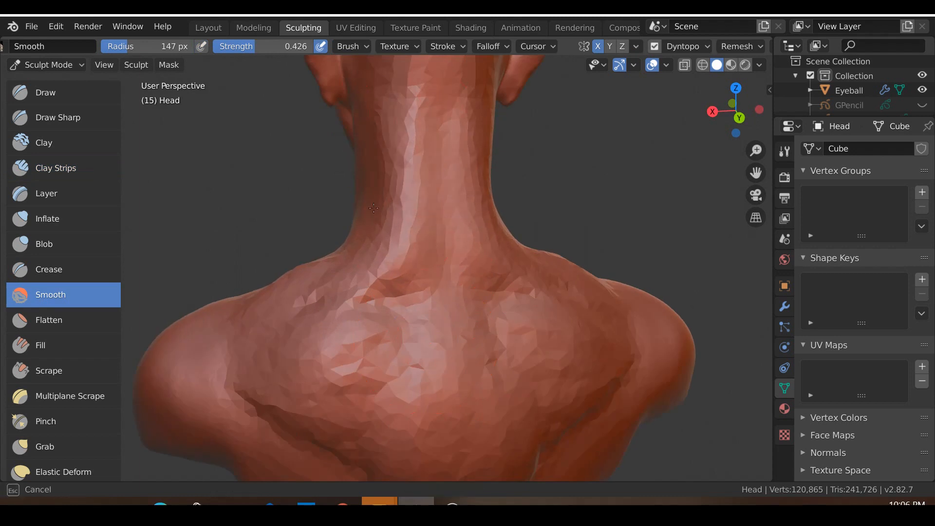
left_click_drag(360, 298, 378, 278)
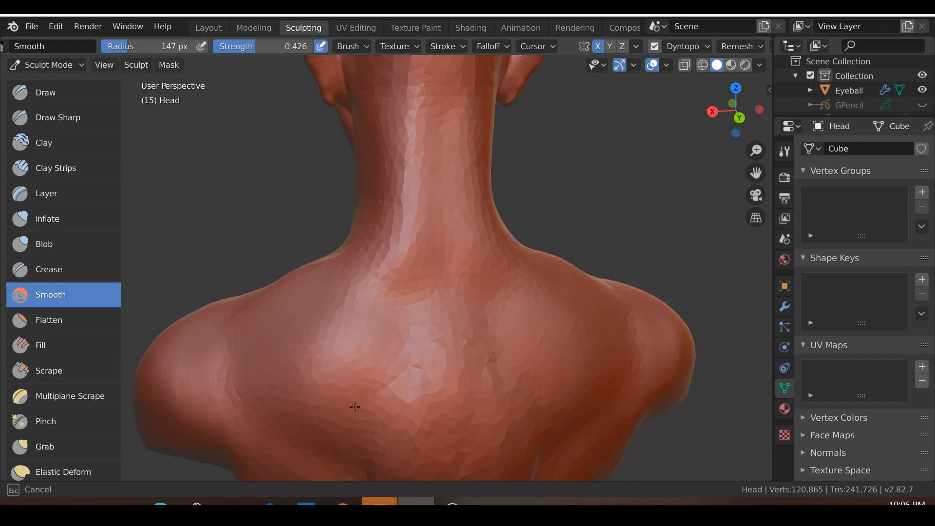
Smooth the rear shoulder and shoulder blade area from angled back views with the Smooth brush.
scroll(430, 299, "down", 2)
middle_click_drag(483, 390, 402, 345)
scroll(402, 344, "up", 1)
mouse_move(288, 312)
left_mouse_down()
mouse_move(400, 378)
mouse_move(273, 336)
left_mouse_up()
middle_click_drag(249, 359, 305, 395)
mouse_move(327, 372)
left_mouse_down()
mouse_move(408, 326)
mouse_move(415, 335)
left_mouse_up()
middle_click_drag(414, 335, 393, 328, "shift")
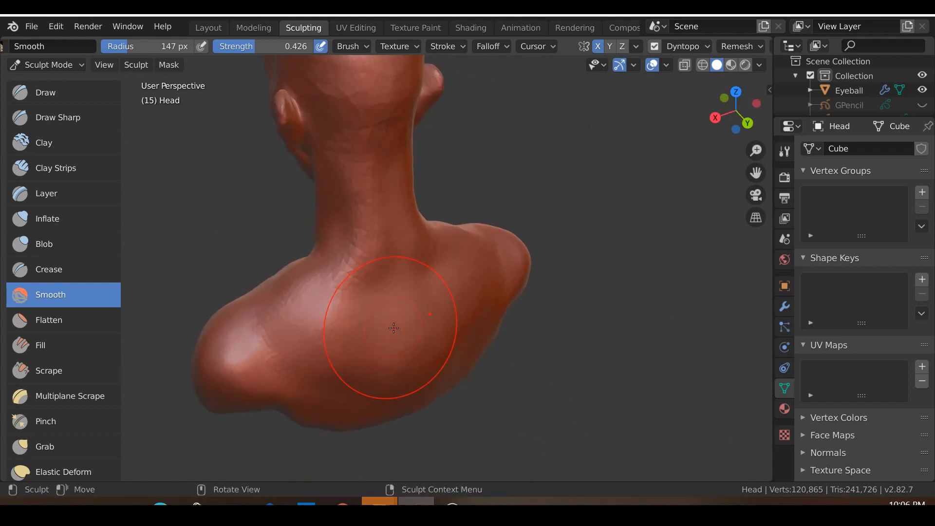
Carve the spine line down the centre of the upper back in back view with the Crease brush.
key("KP_1")
key("ctrl+KP_1")
scroll(393, 328, "up", 3)
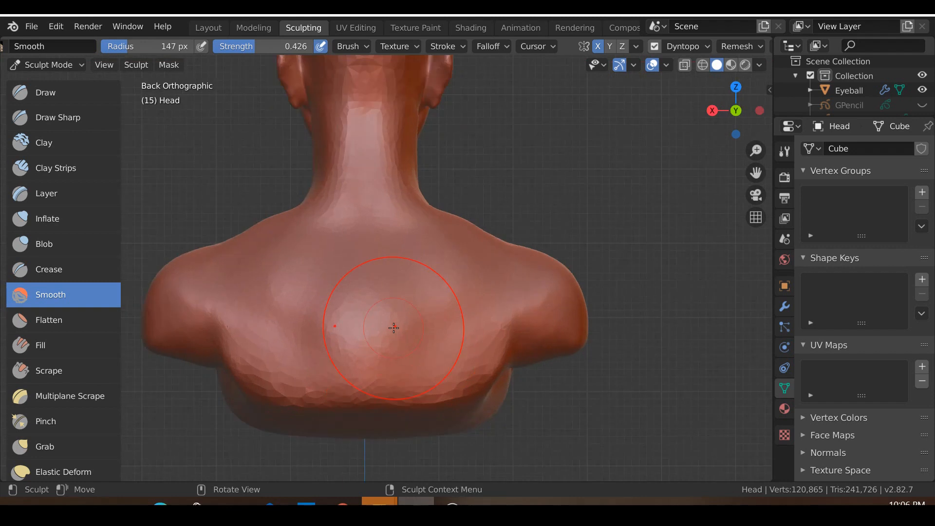
key("shift+c")
scroll(394, 327, "up", 1)
scroll(363, 205, "up", 1)
mouse_move(357, 212)
left_mouse_down()
mouse_move(350, 368)
mouse_move(363, 385)
left_mouse_up()
scroll(424, 363, "down", 2)
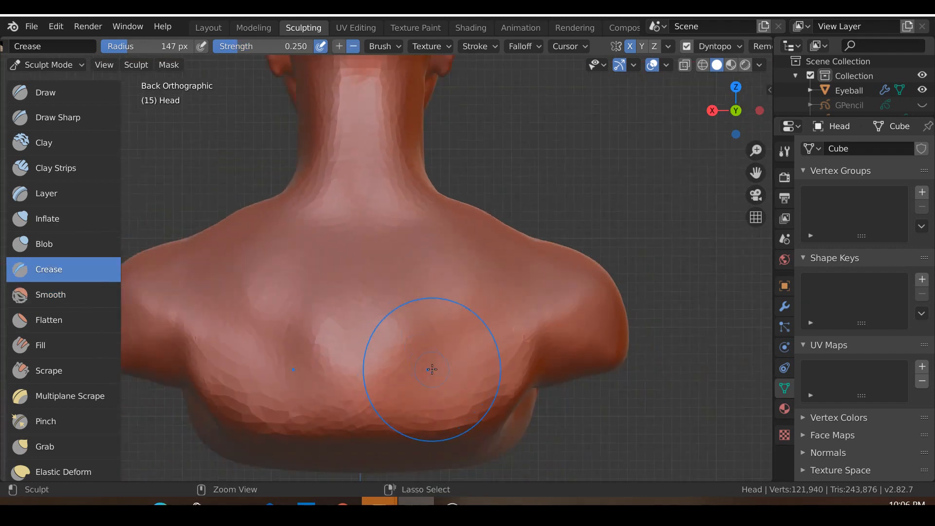
Set the Crease brush radius to 92 px and carve a deeper spine groove down the centre of the upper back.
scroll(453, 331, "up", 2)
key("f")
left_click(499, 332)
scroll(499, 332, "up", 2)
left_click_drag(355, 243, 355, 243)
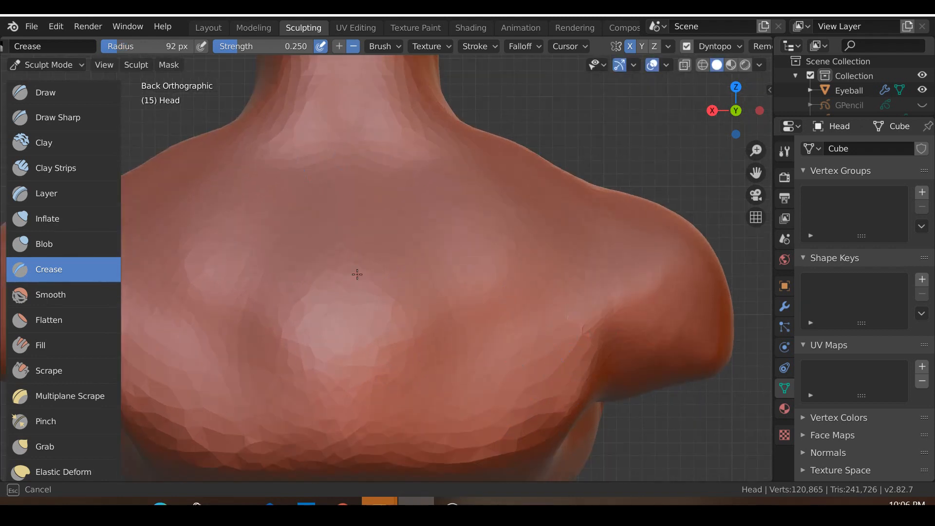
left_click_drag(356, 412, 348, 461)
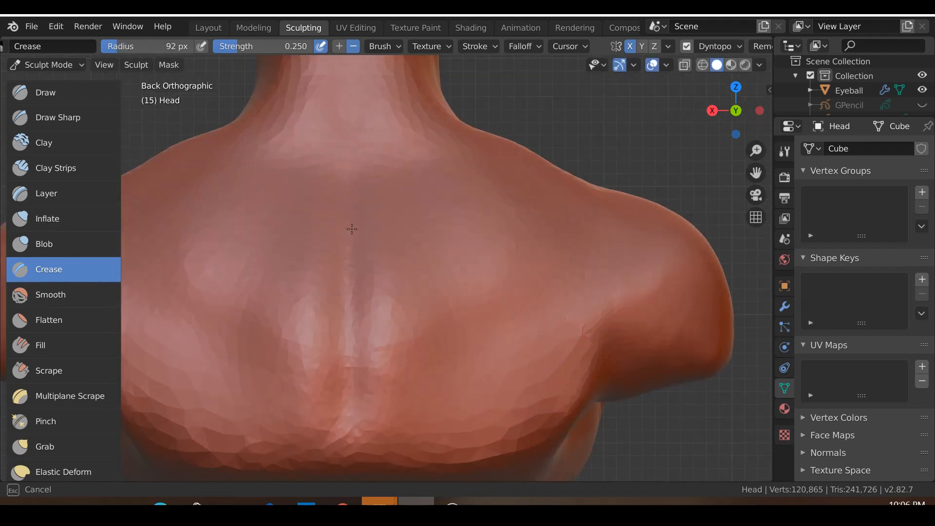
left_click_drag(344, 174, 355, 340)
Build up the base of the neck above the spine groove with the Clay Strips brush and smooth the strokes.
scroll(354, 340, "down", 4)
mouse_move(352, 344)
middle_mouse_down()
mouse_move(367, 374)
mouse_move(342, 389)
middle_mouse_up()
scroll(352, 287, "up", 1)
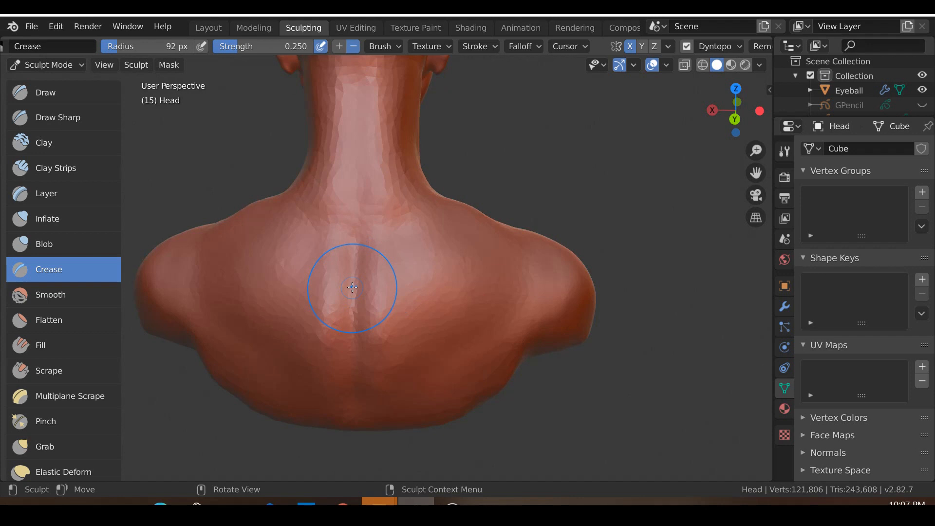
middle_click_drag(362, 282, 391, 328, "shift")
scroll(399, 293, "up", 3)
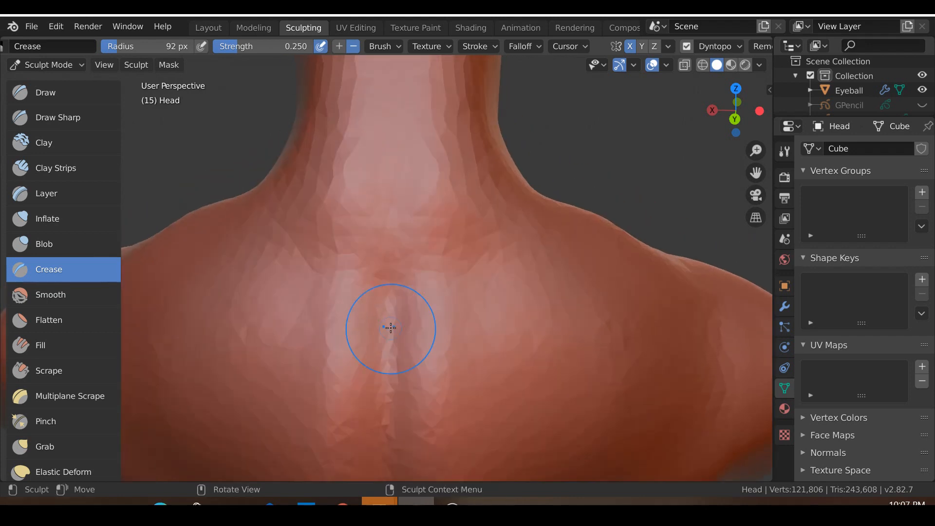
left_click(36, 164)
mouse_move(373, 257)
left_mouse_down()
mouse_move(353, 249)
mouse_move(379, 262)
mouse_move(372, 210)
mouse_move(391, 244)
left_mouse_up()
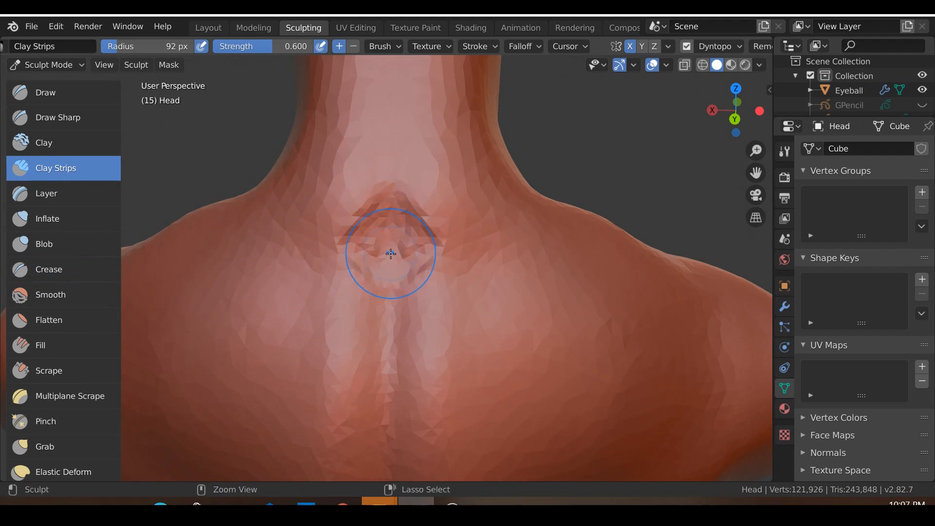
mouse_move(360, 207)
left_mouse_down()
mouse_move(339, 252)
mouse_move(355, 264)
left_mouse_up()
mouse_move(421, 256)
left_mouse_down()
mouse_move(396, 177)
mouse_move(370, 185)
mouse_move(348, 214)
mouse_move(410, 225)
mouse_move(396, 196)
left_mouse_up()
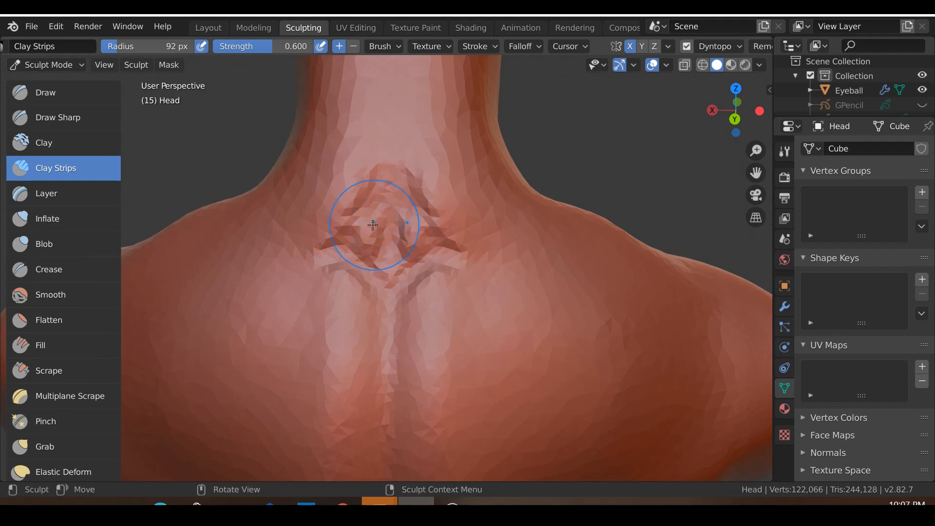
mouse_move(366, 238)
left_mouse_down()
mouse_move(423, 253)
mouse_move(408, 223)
left_mouse_up()
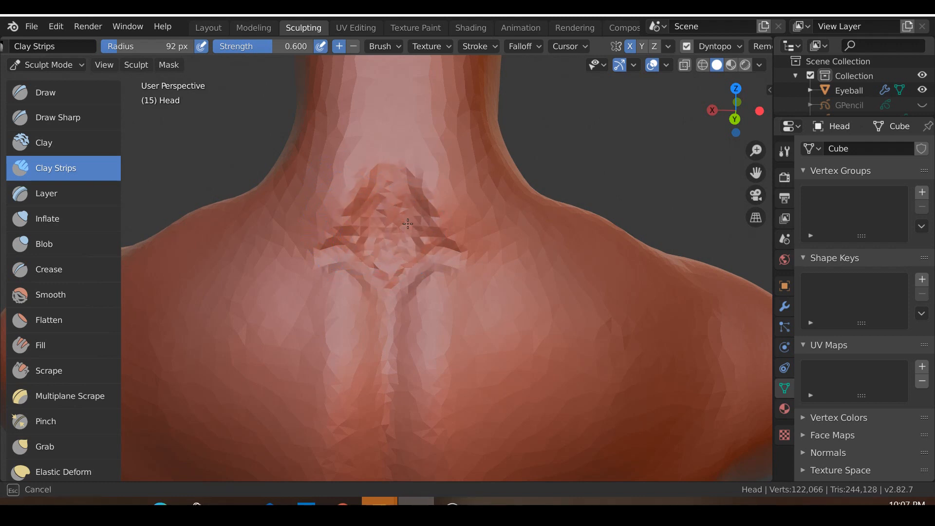
left_click_drag(396, 173, 398, 172)
key("s")
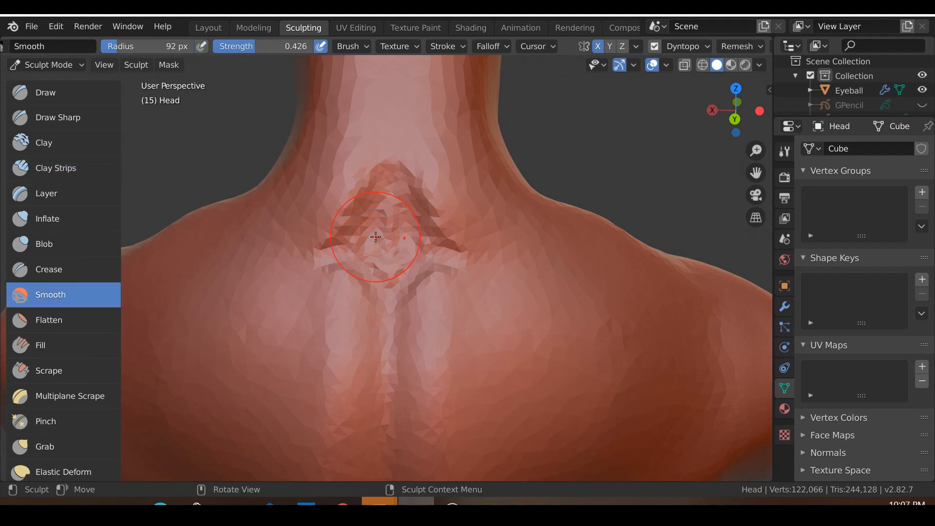
left_click_drag(399, 282, 381, 271)
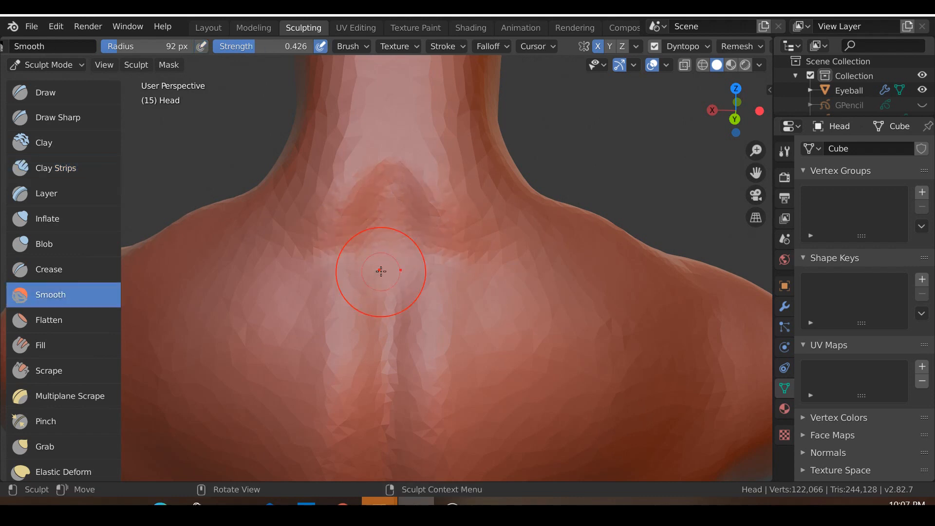
Add a small round vertebra bump at the base of the neck with the Clay Strips brush.
left_click(52, 165)
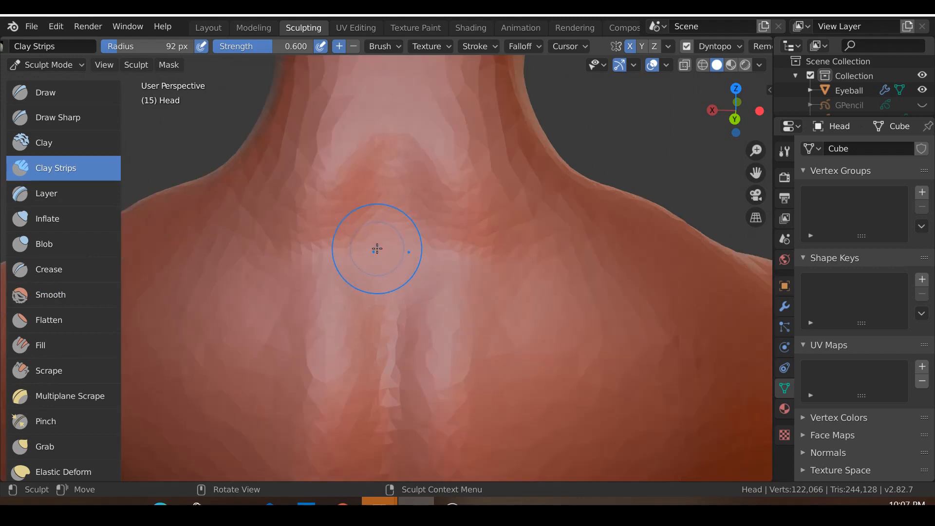
mouse_move(378, 247)
left_mouse_down()
mouse_move(389, 239)
mouse_move(394, 251)
mouse_move(373, 229)
mouse_move(390, 240)
mouse_move(392, 233)
mouse_move(395, 244)
left_mouse_up()
scroll(419, 256, "down", 6)
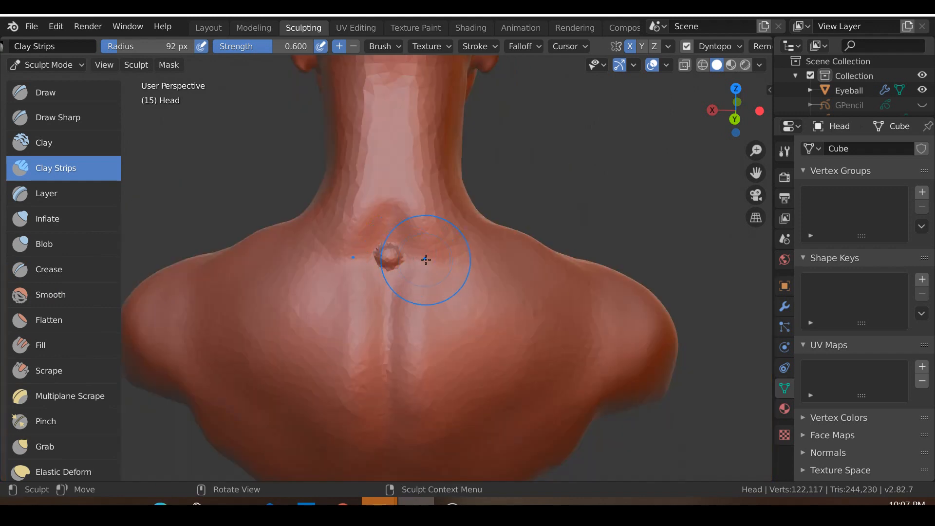
Blend the vertebra bump and the surrounding neck base into the back with the Smooth brush.
scroll(371, 275, "up", 6)
key("shift+s")
scroll(368, 281, "up", 3)
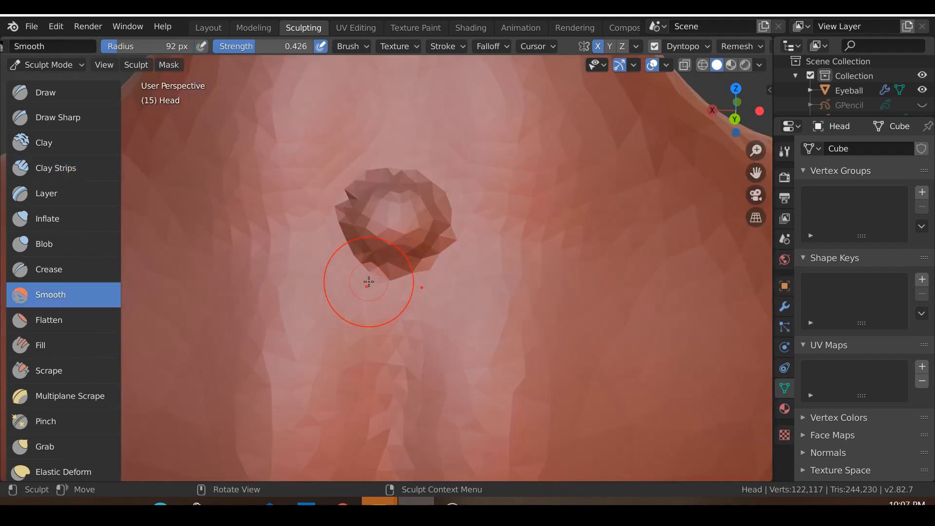
left_click_drag(390, 262, 426, 204)
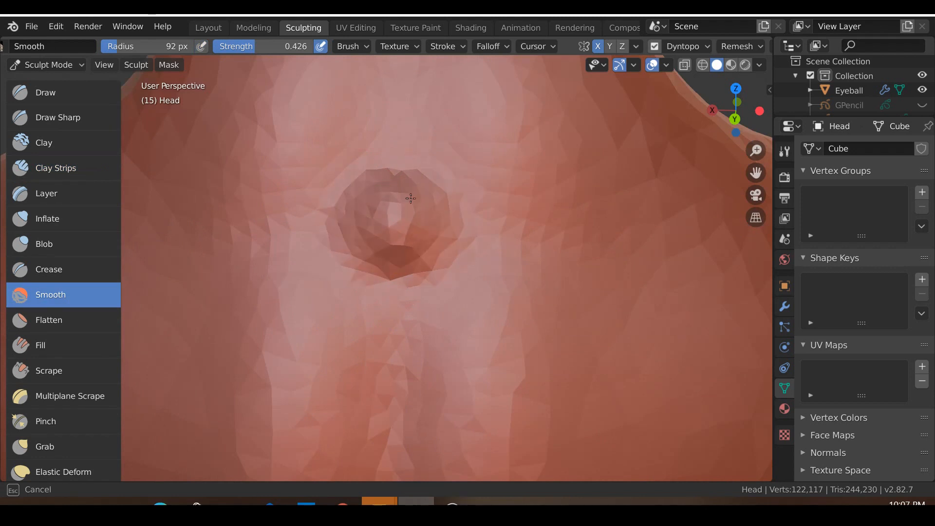
scroll(400, 183, "down", 3)
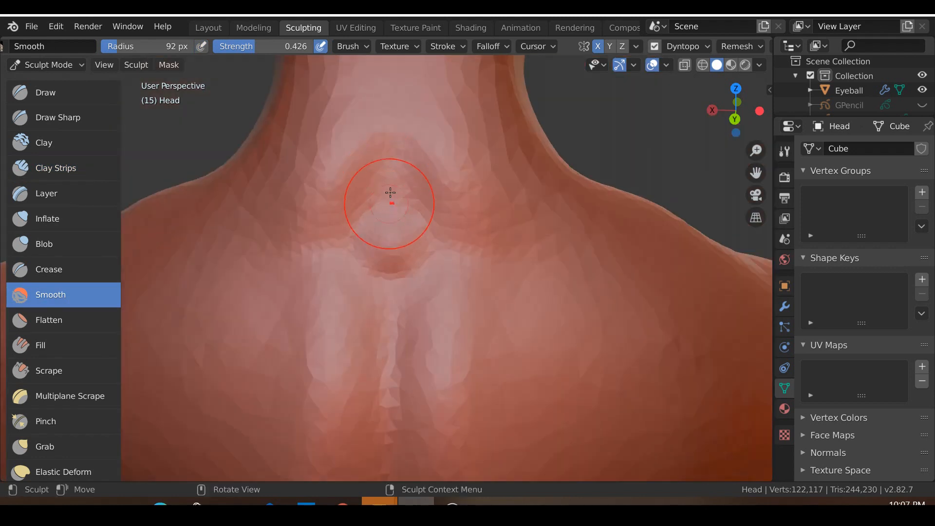
left_click_drag(390, 215, 396, 252)
left_click_drag(391, 141, 388, 205)
scroll(371, 261, "down", 6)
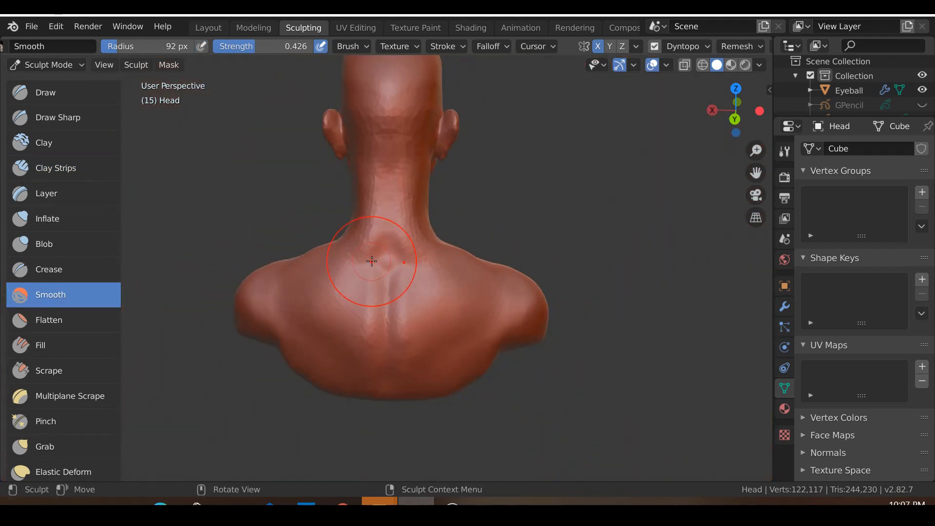
scroll(371, 261, "up", 4)
Raise the vertebra bump again with the Clay Strips brush from an angled back view.
middle_click_drag(410, 238, 231, 306)
key("KP_1")
scroll(477, 256, "down", 5)
scroll(248, 305, "up", 4)
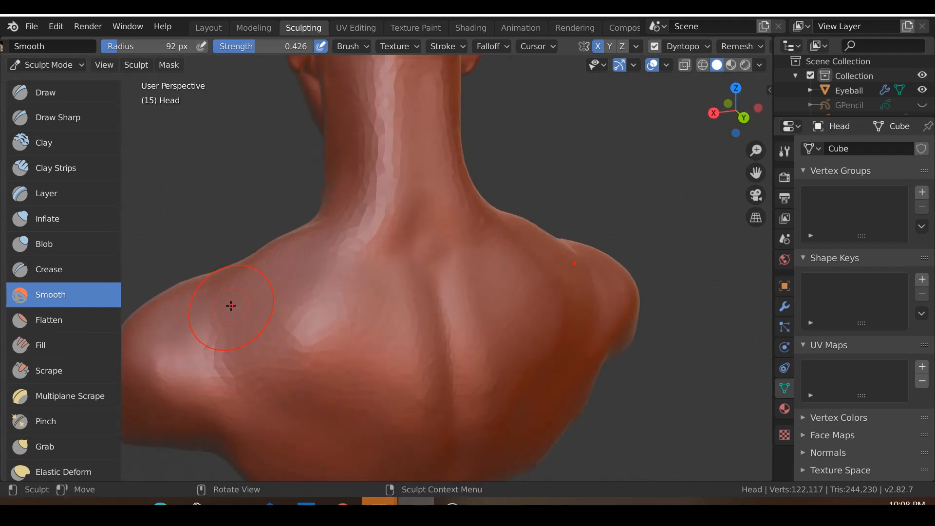
left_click(56, 168)
scroll(500, 371, "up", 5)
left_click_drag(534, 186, 548, 203)
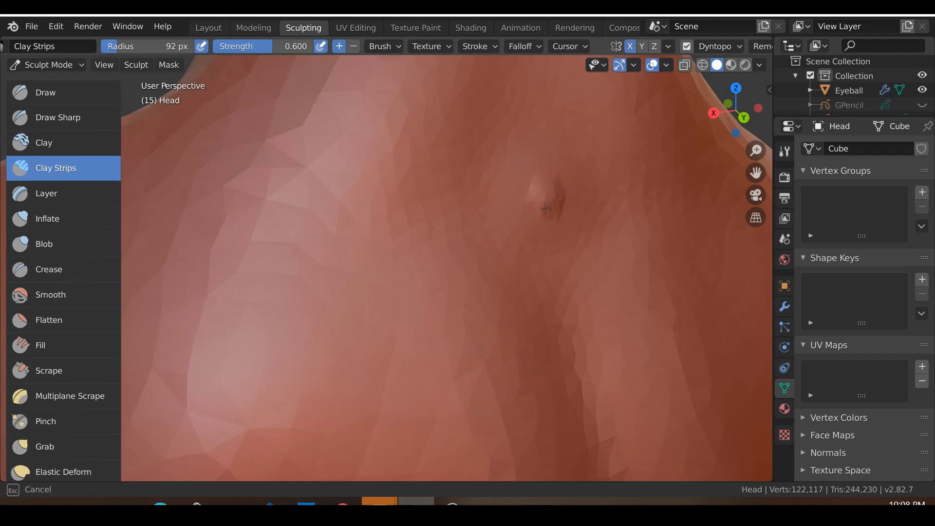
left_click_drag(544, 160, 536, 204)
scroll(530, 214, "down", 3)
scroll(534, 217, "up", 3)
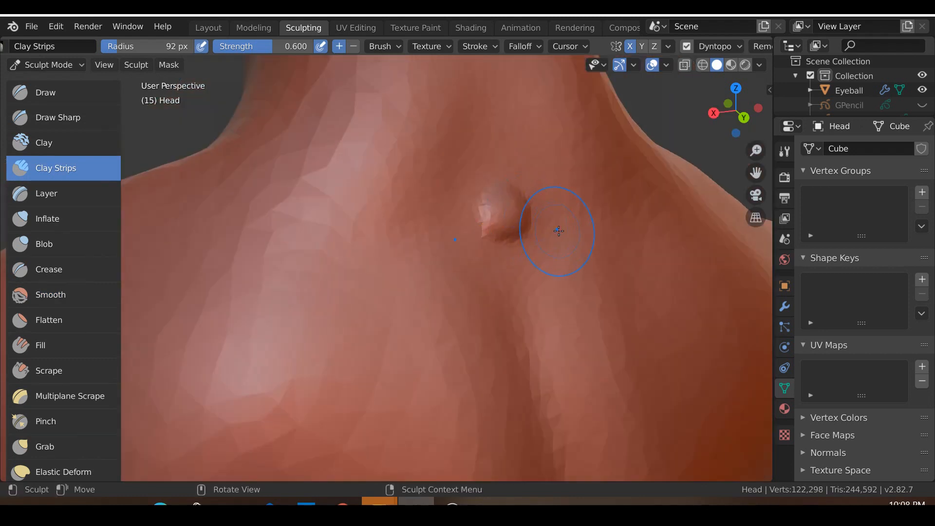
Soften the rebuilt vertebra bump at the top of the spine with the Smooth brush.
key("shift+s")
middle_click_drag(558, 231, 457, 216)
left_click_drag(454, 216, 462, 209)
scroll(461, 209, "down", 5)
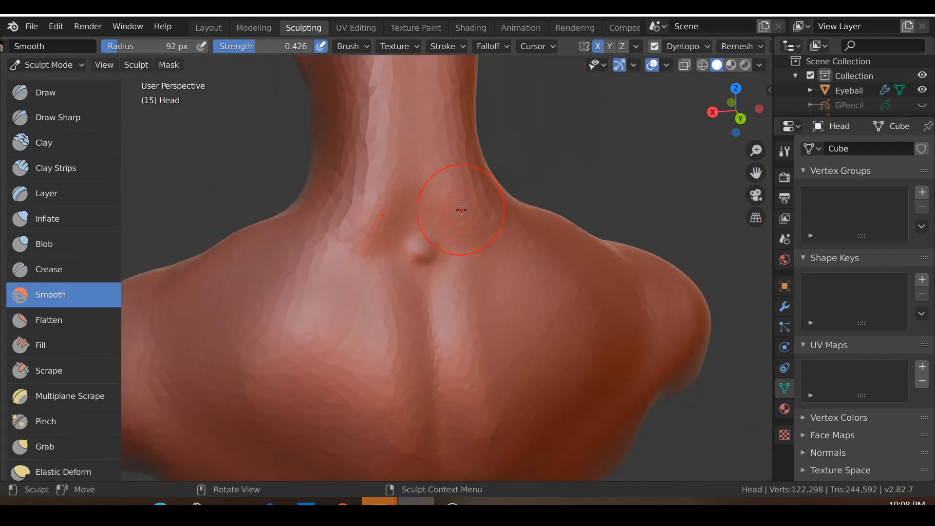
Carve diagonal creases below the shoulder blades toward the lower back and deepen the spine groove with the Crease brush.
key("KP_1")
key("KP_3")
mouse_move(410, 211)
middle_mouse_down()
mouse_move(340, 236)
mouse_move(348, 241)
middle_mouse_up()
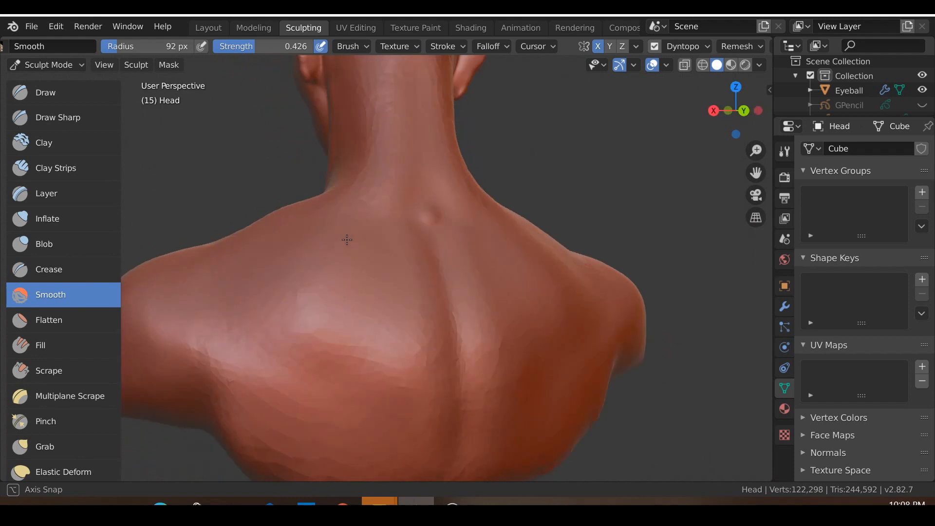
scroll(334, 247, "down", 4)
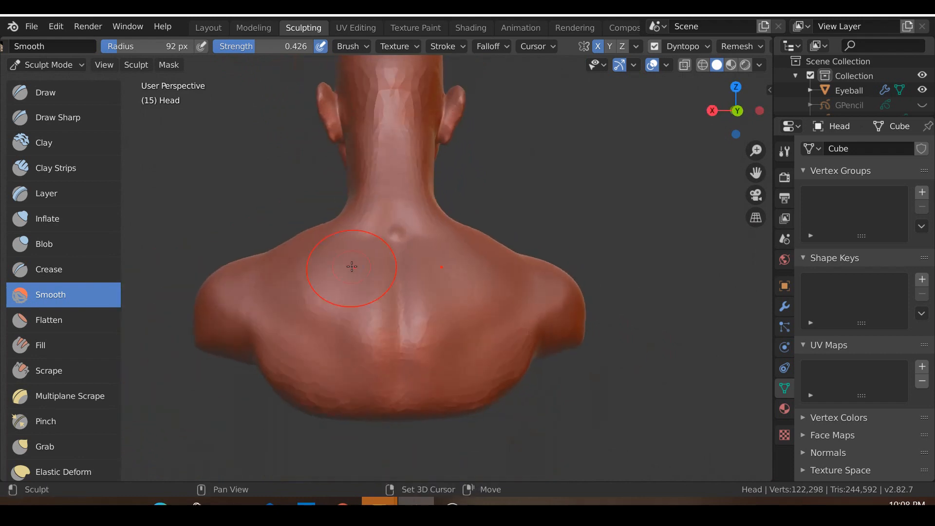
key("shift+c")
scroll(353, 266, "up", 3)
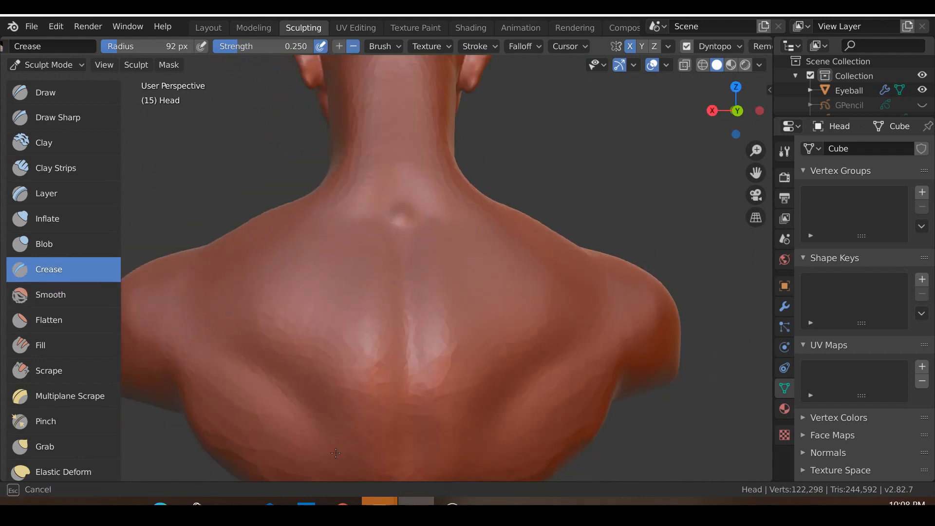
scroll(341, 448, "down", 2)
scroll(340, 448, "up", 5)
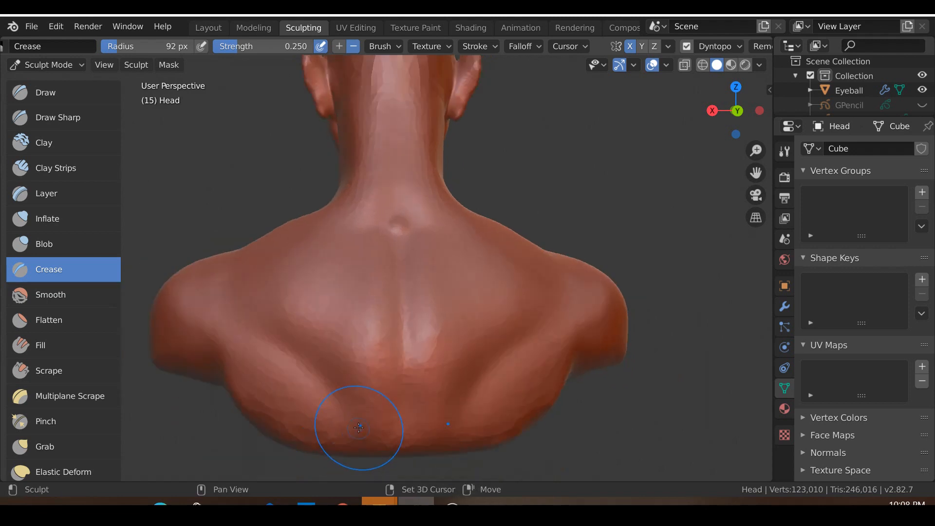
left_click_drag(347, 453, 337, 414)
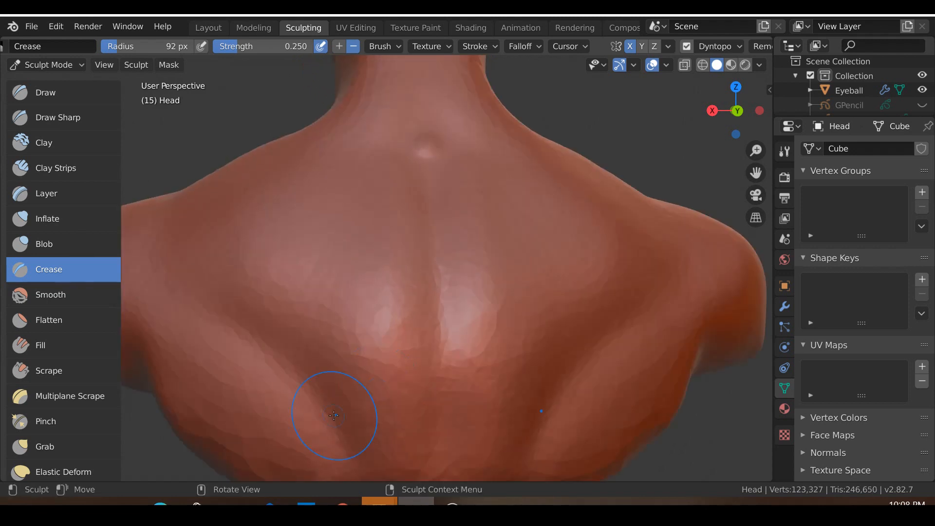
left_click_drag(428, 278, 428, 219)
left_click_drag(196, 288, 201, 295)
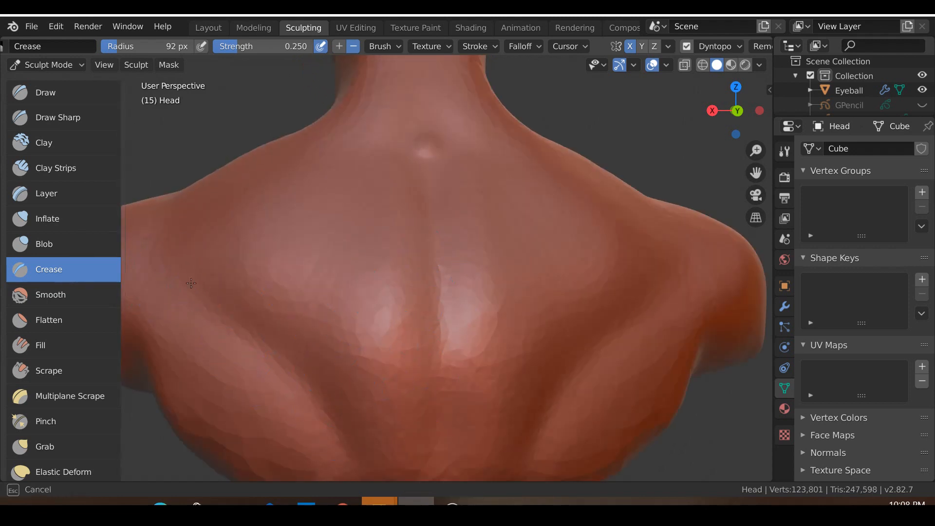
Define the boundary between the rear deltoid and the shoulder blade with the Crease brush.
scroll(267, 396, "down", 2)
middle_click_drag(261, 401, 379, 382, "shift")
scroll(379, 383, "up", 1)
scroll(379, 382, "up", 1)
left_click_drag(375, 263, 303, 249)
scroll(273, 195, "down", 2)
scroll(273, 193, "up", 2)
mouse_move(313, 289)
left_mouse_down()
mouse_move(315, 338)
mouse_move(325, 325)
mouse_move(334, 347)
left_mouse_up()
scroll(288, 331, "down", 1)
Crease the transition from the collarbone area to the front deltoid from an angled view above the shoulder.
mouse_move(334, 351)
middle_mouse_down()
mouse_move(343, 368)
mouse_move(397, 394)
mouse_move(484, 402)
mouse_move(499, 432)
middle_mouse_up()
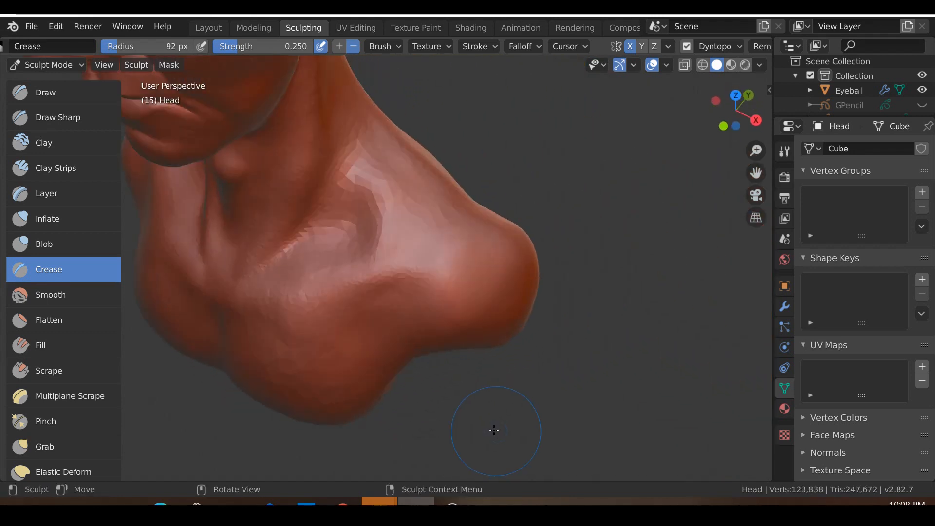
scroll(411, 288, "up", 2)
left_click_drag(476, 215, 450, 256)
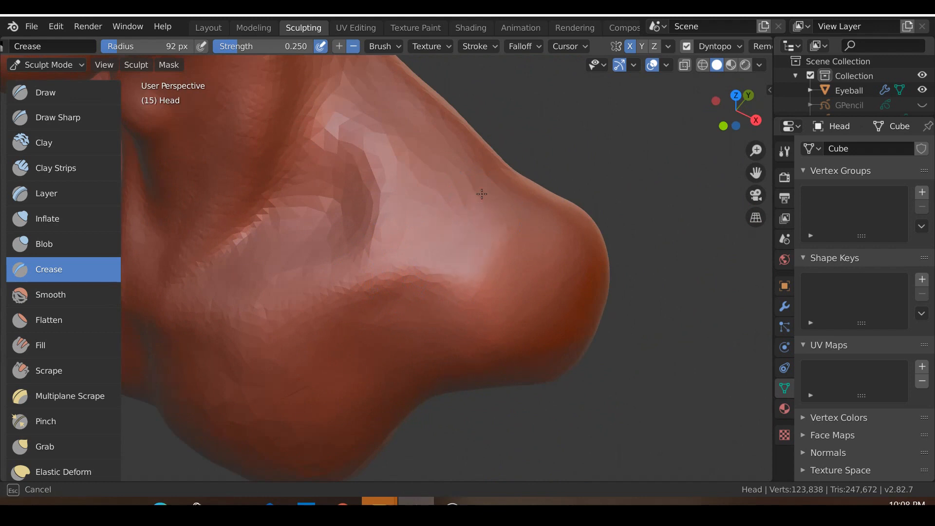
left_click_drag(482, 194, 433, 240)
middle_click_drag(434, 240, 374, 284)
left_click_drag(443, 224, 424, 282)
Refine the inner edge of the deltoid along the top and front of the shoulder with the Crease brush.
scroll(389, 319, "down", 1)
middle_click_drag(378, 338, 307, 340)
mouse_move(411, 275)
middle_mouse_down()
mouse_move(385, 316)
mouse_move(391, 333)
middle_mouse_up()
left_click_drag(393, 336, 427, 352)
key("KP_1")
middle_click_drag(431, 348, 408, 409)
scroll(414, 312, "up", 1)
left_click_drag(473, 166, 474, 168)
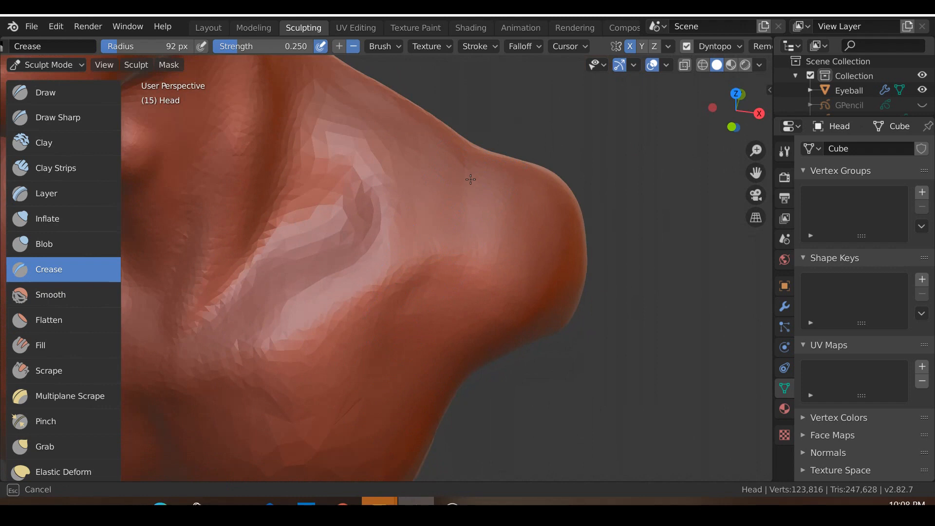
left_click_drag(465, 263, 469, 246)
Examine the contour from the neck over the trapezius to the deltoid in front and angled views.
scroll(468, 246, "down", 3)
key("KP_1")
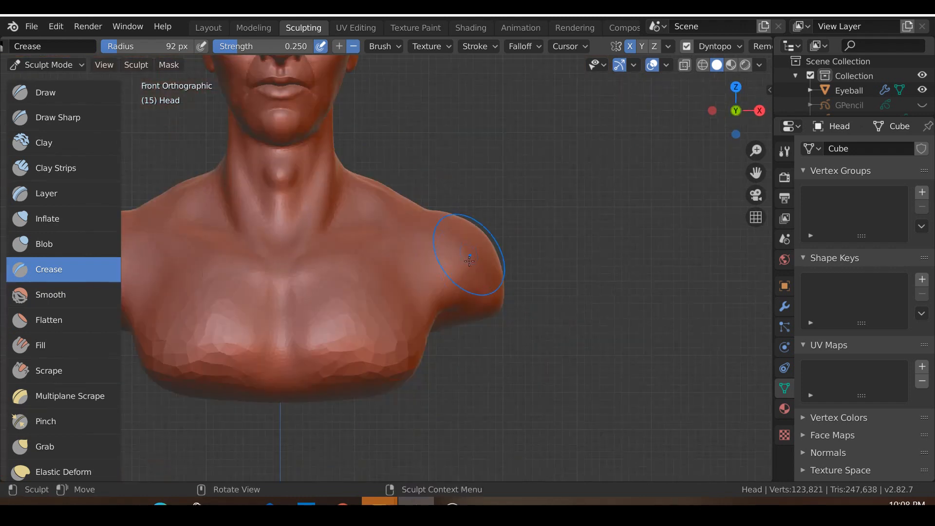
scroll(432, 271, "up", 4)
middle_click_drag(428, 313, 410, 338)
key("KP_1")
scroll(363, 324, "up", 2)
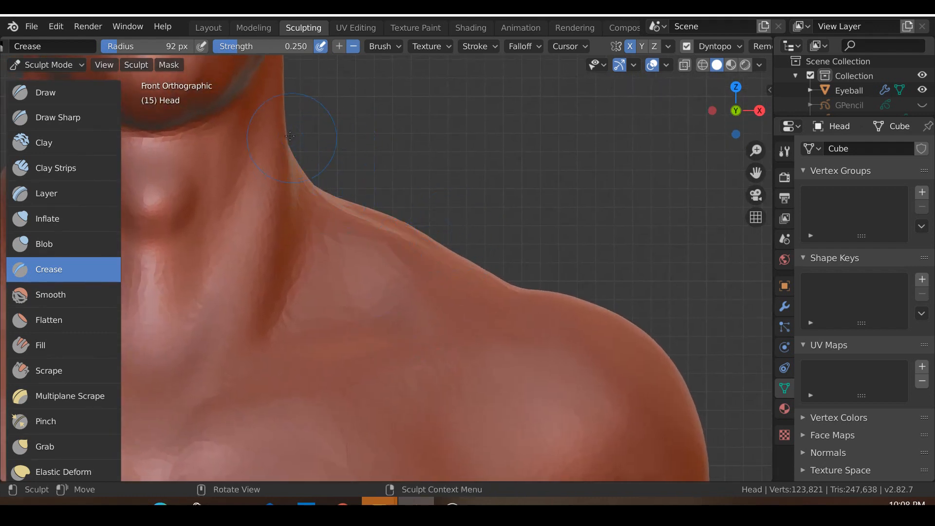
middle_click_drag(291, 137, 306, 196, "shift")
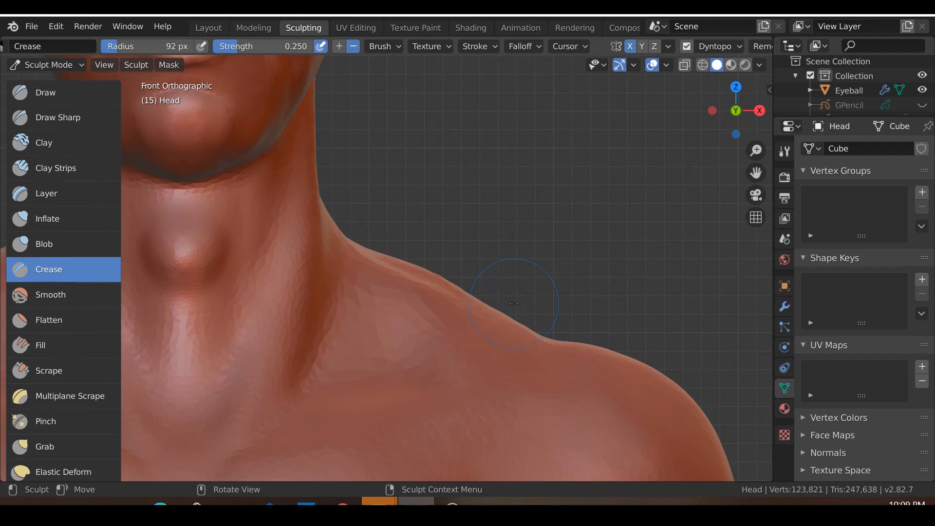
scroll(354, 207, "up", 3)
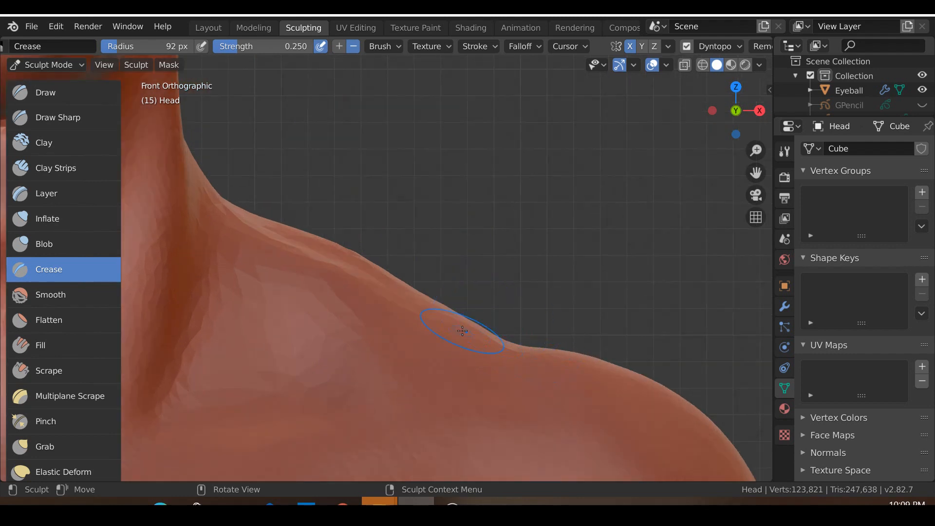
scroll(462, 330, "down", 2)
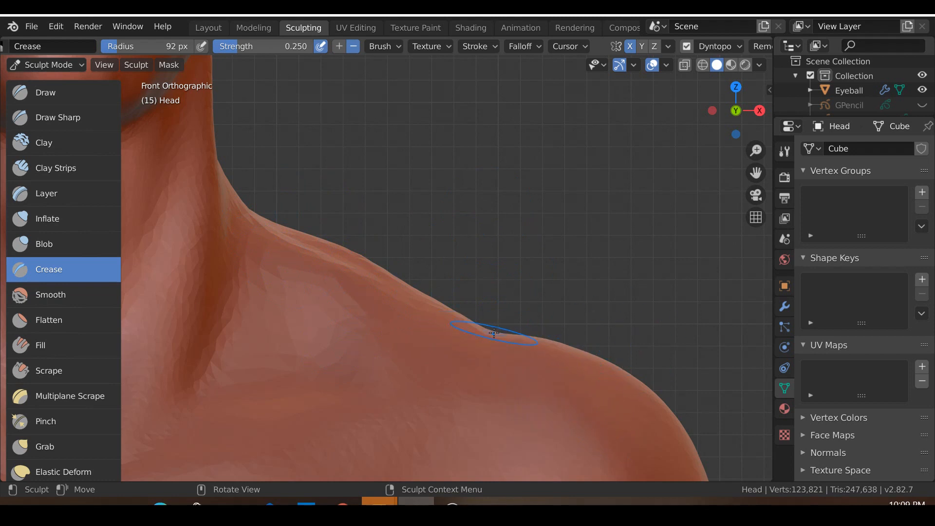
middle_click_drag(472, 357, 485, 357, "shift")
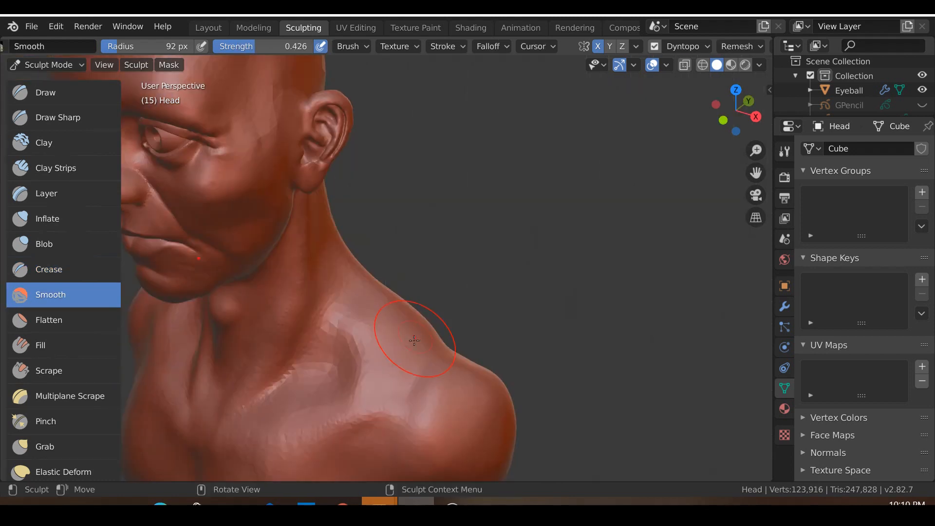
middle_click_drag(413, 338, 437, 288, "shift")
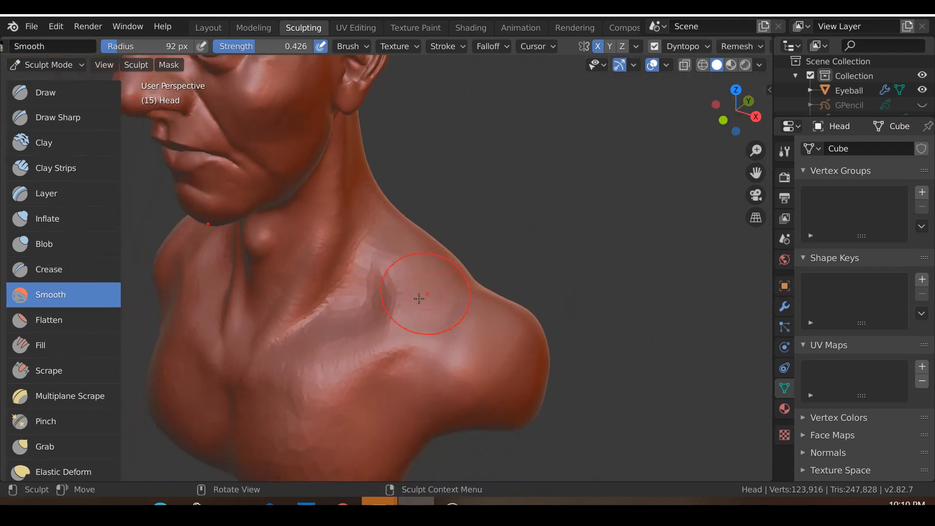
Fill and build up the hollow between the neck, trapezius and collarbone with the Clay Strips brush.
scroll(428, 294, "up", 4)
middle_click_drag(401, 328, 455, 317, "shift")
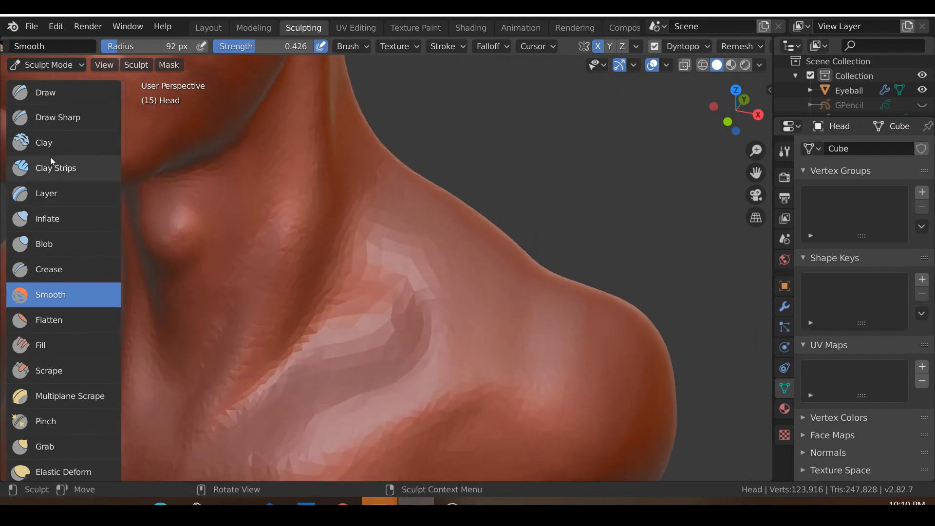
left_click(51, 166)
mouse_move(266, 263)
middle_mouse_down()
mouse_move(226, 274)
mouse_move(194, 229)
middle_mouse_up()
scroll(295, 272, "up", 2)
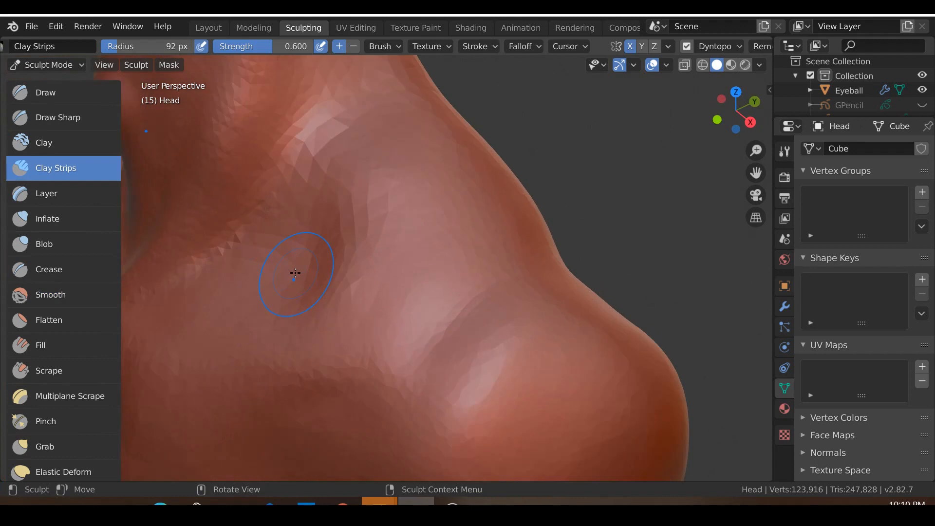
left_click_drag(339, 280, 332, 259)
left_click_drag(339, 206, 364, 201)
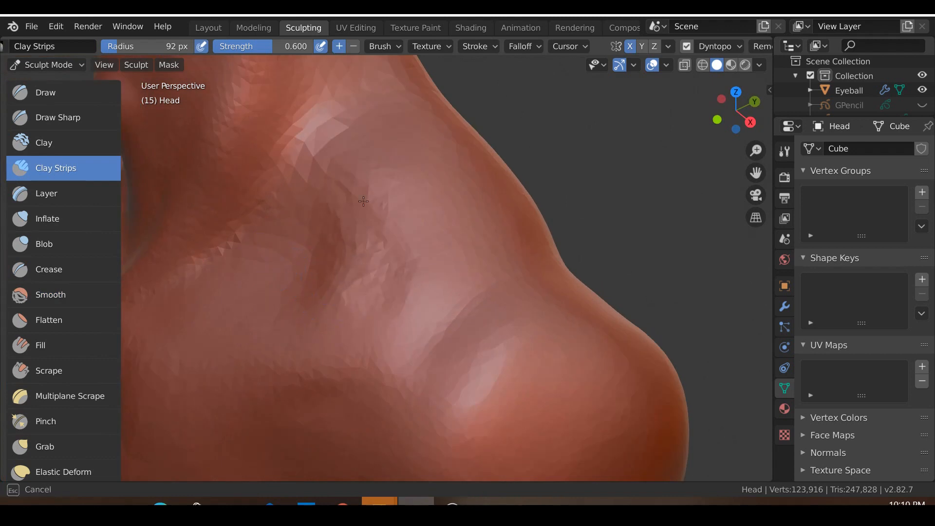
mouse_move(405, 288)
left_mouse_down()
mouse_move(343, 294)
mouse_move(303, 262)
left_mouse_up()
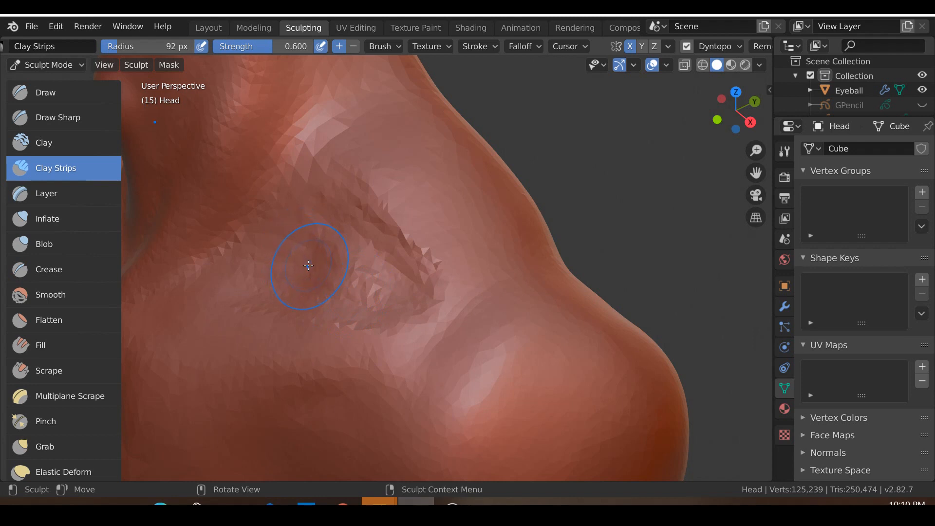
left_click_drag(315, 266, 318, 241)
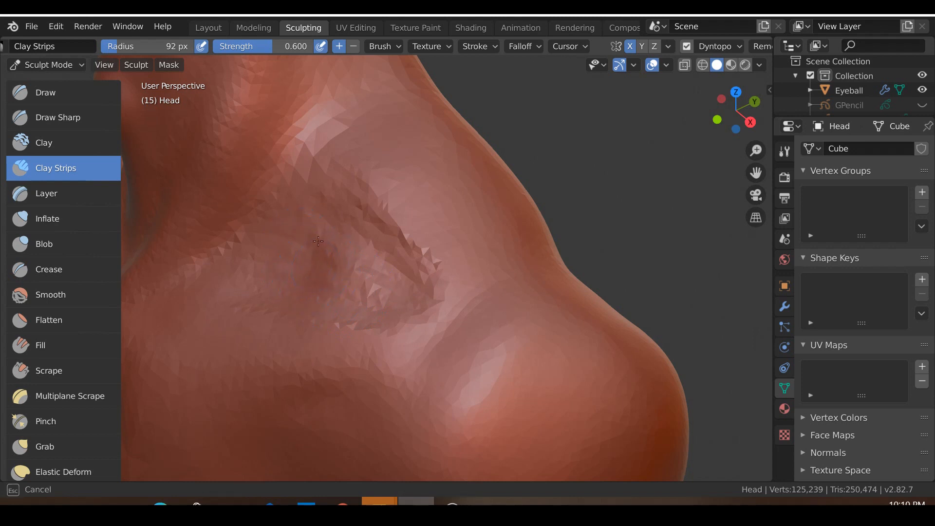
left_click_drag(409, 306, 404, 302)
left_click_drag(366, 276, 371, 280)
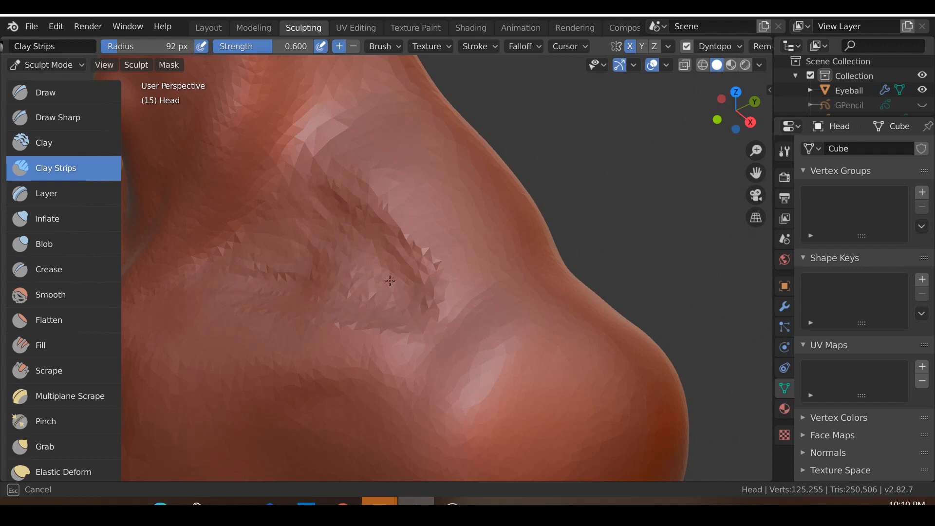
left_click_drag(325, 236, 344, 249)
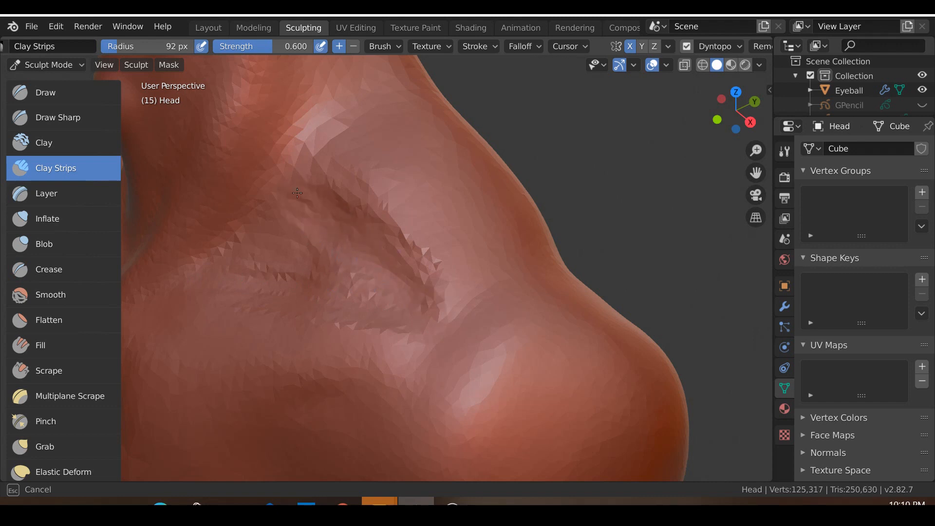
left_click_drag(329, 241, 287, 233)
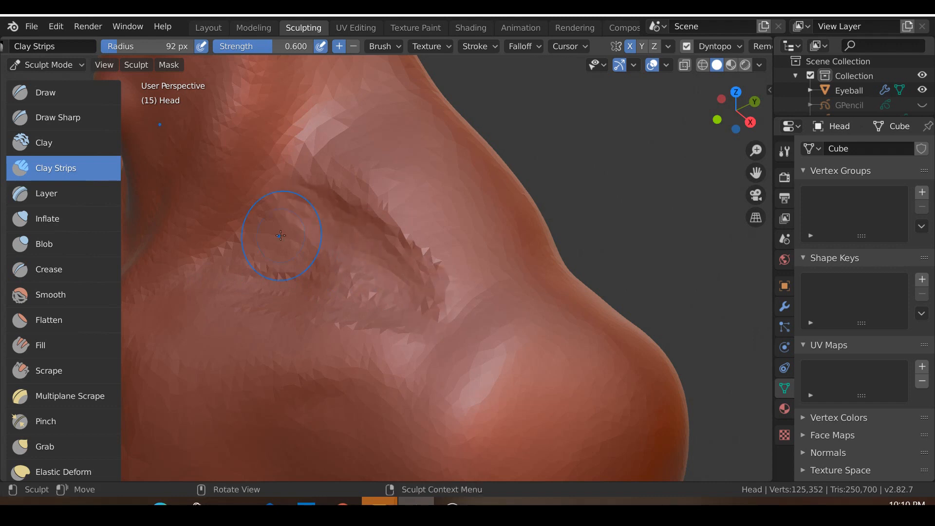
Smooth the rough clay in the hollow above the collarbone with the Smooth brush.
scroll(282, 246, "down", 4)
mouse_move(282, 246)
middle_mouse_down()
mouse_move(378, 234)
mouse_move(321, 243)
middle_mouse_up()
scroll(321, 243, "up", 3)
key("s")
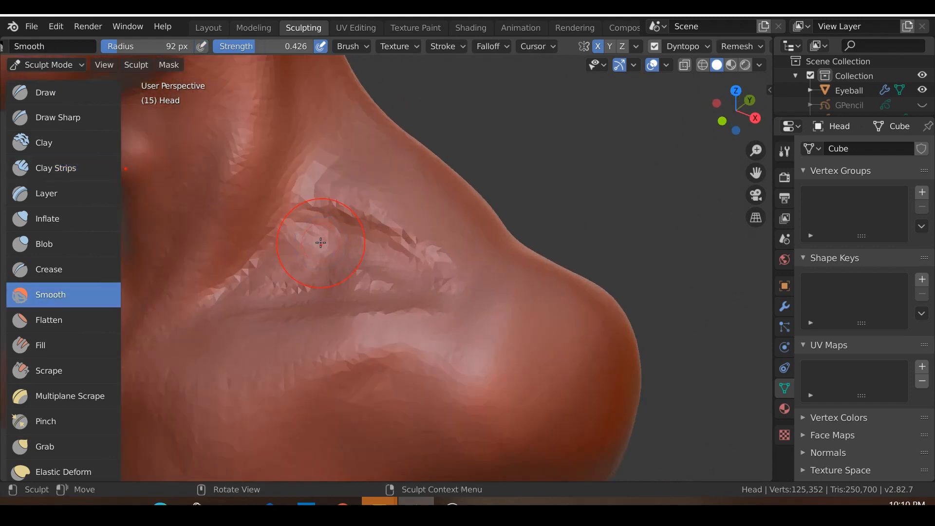
scroll(320, 241, "up", 1)
mouse_move(320, 243)
left_mouse_down()
mouse_move(292, 221)
mouse_move(445, 251)
left_mouse_up()
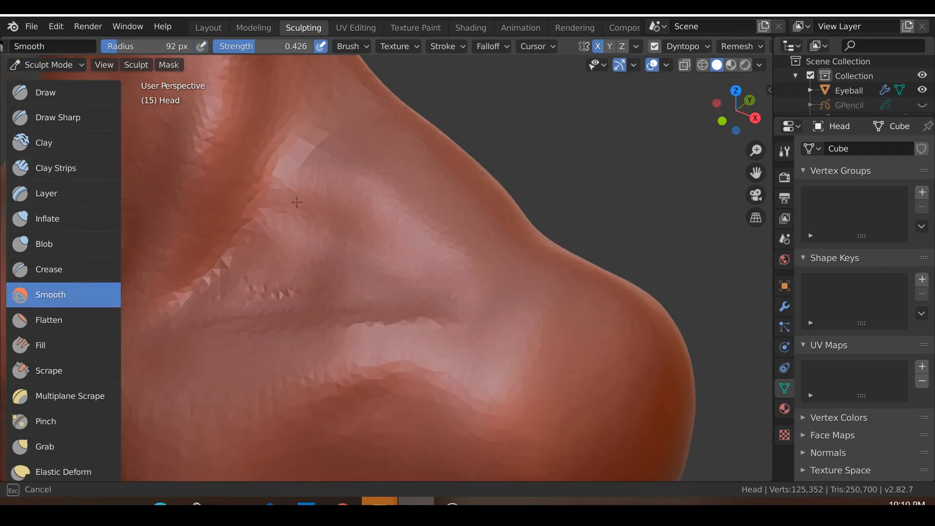
left_click_drag(302, 261, 192, 301)
left_click_drag(286, 304, 430, 320)
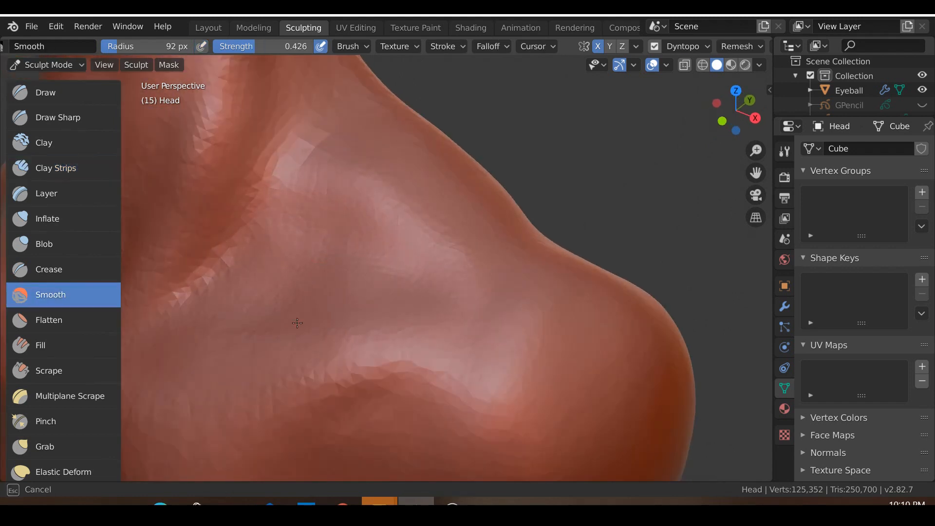
Examine the proportions of the neck, shoulders and chest in the front view.
scroll(298, 322, "down", 4)
key("KP_1")
scroll(297, 323, "down", 4)
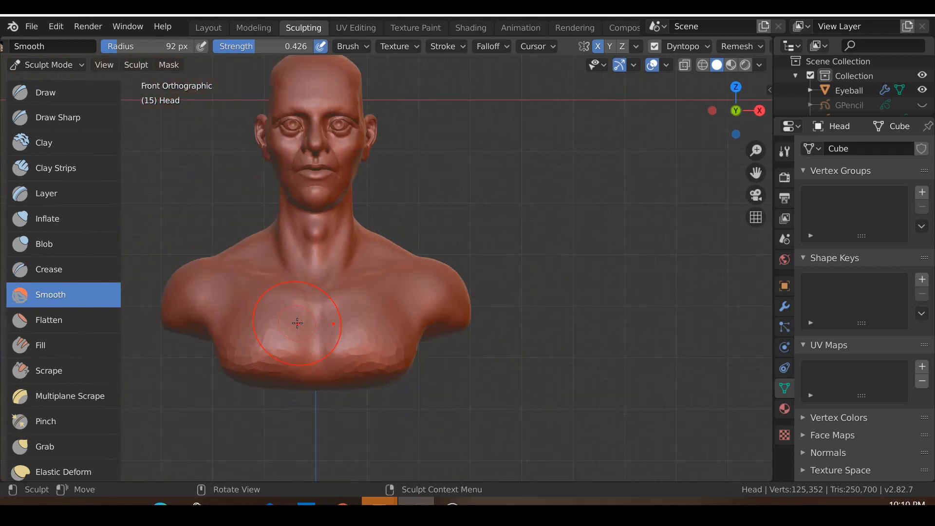
scroll(297, 323, "up", 3)
middle_click_drag(389, 237, 450, 252, "shift")
scroll(430, 225, "down", 2)
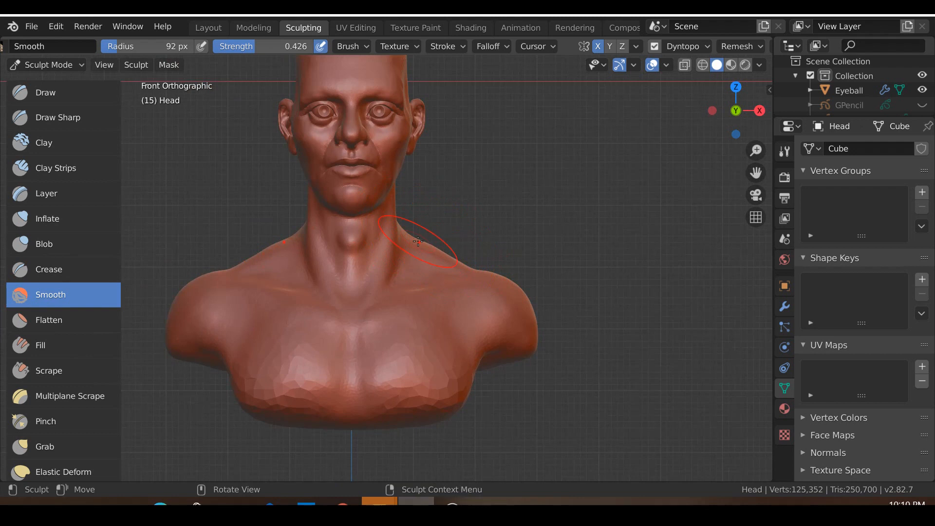
mouse_move(468, 298)
middle_mouse_down("shift")
mouse_move(503, 311)
mouse_move(463, 341)
mouse_move(238, 335)
mouse_move(407, 336)
middle_mouse_up("shift")
key("KP_1")
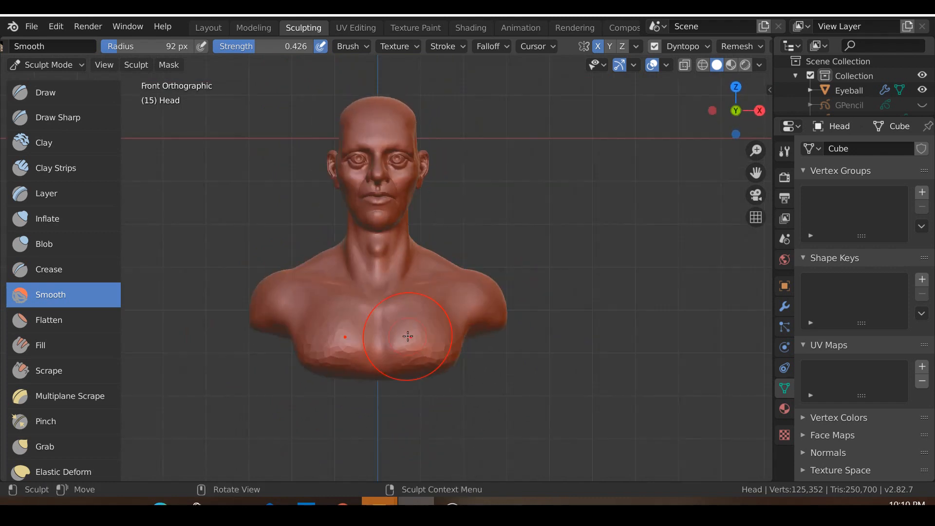
Nudge the lower chest with the Grab brush and build up the chest muscle toward the armpit with Clay Strips.
scroll(408, 336, "up", 4)
key("g")
left_click_drag(428, 385, 411, 382)
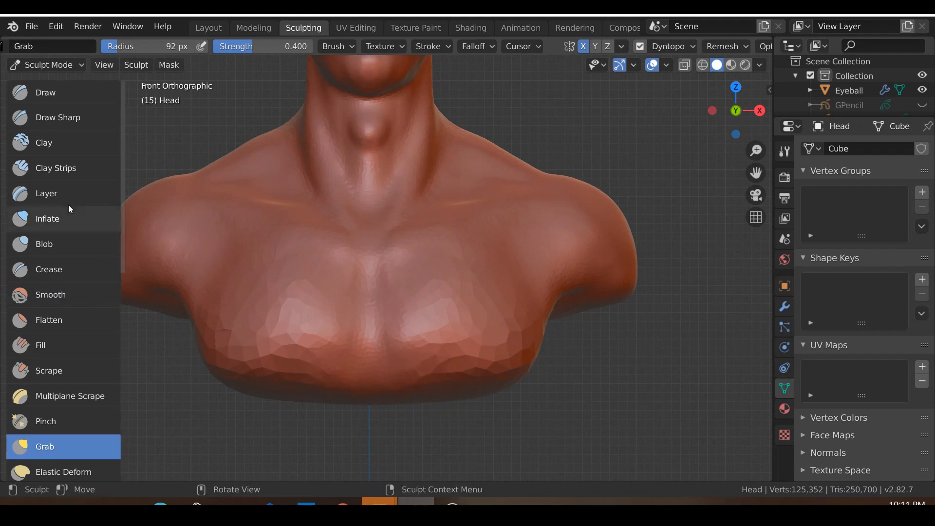
left_click(54, 167)
scroll(219, 210, "up", 5)
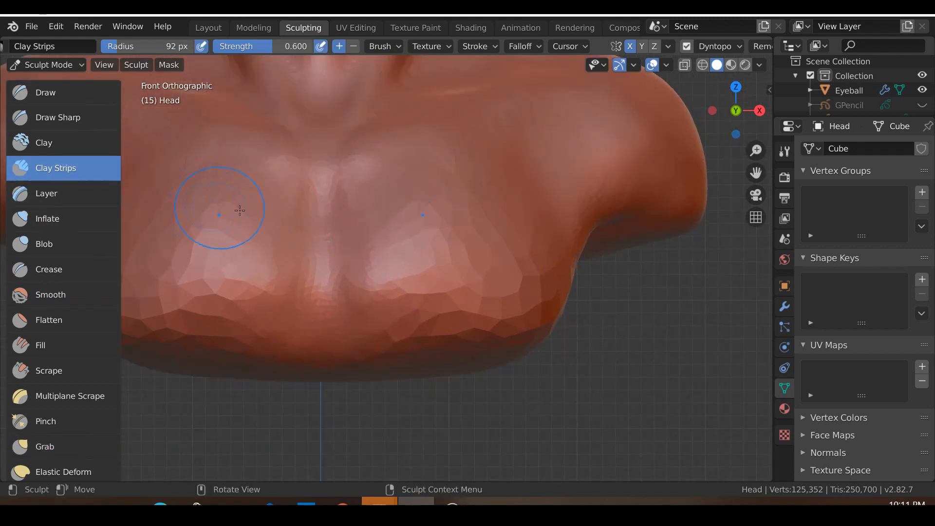
left_click_drag(476, 249, 562, 311)
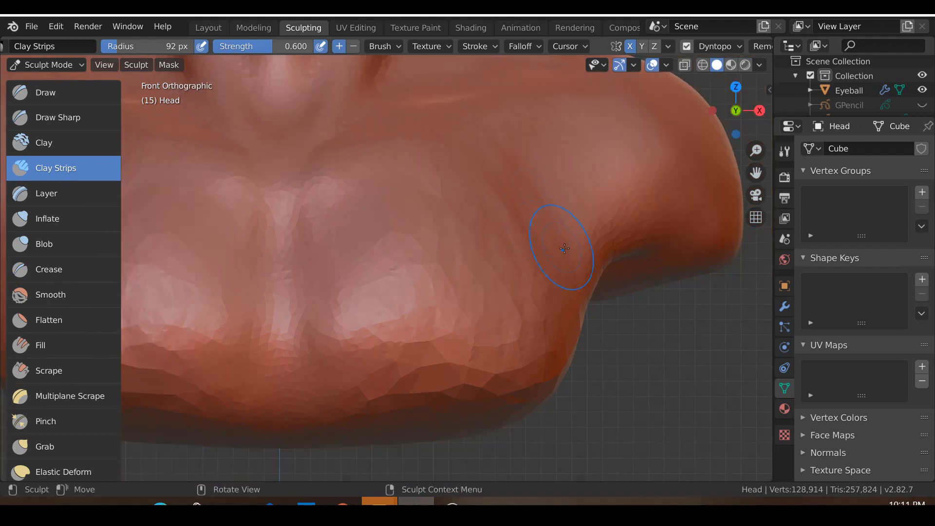
Smooth the faceted surface of the chest from the breastbone out to the front of the shoulder.
key("shift+s")
mouse_move(308, 365)
left_mouse_down()
mouse_move(354, 313)
mouse_move(393, 344)
left_mouse_up()
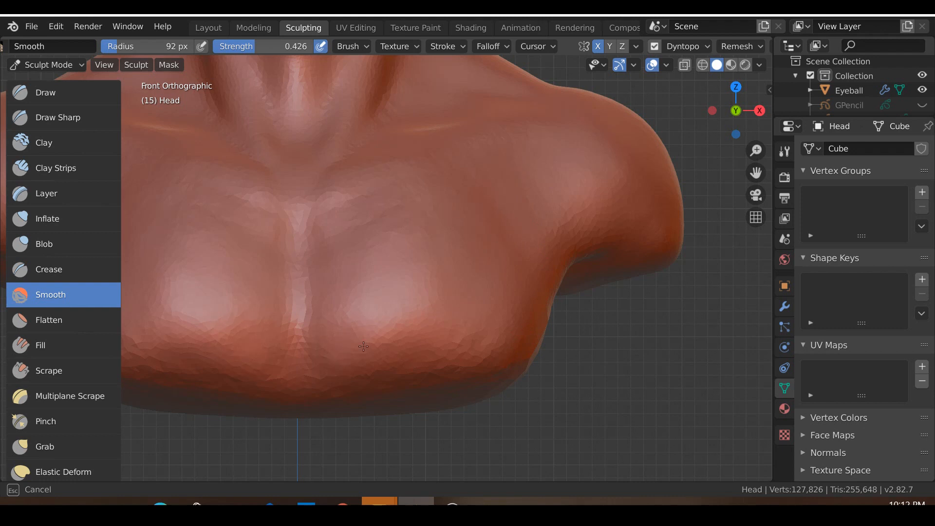
left_click_drag(473, 353, 477, 350)
scroll(547, 209, "down", 4)
scroll(539, 206, "up", 6)
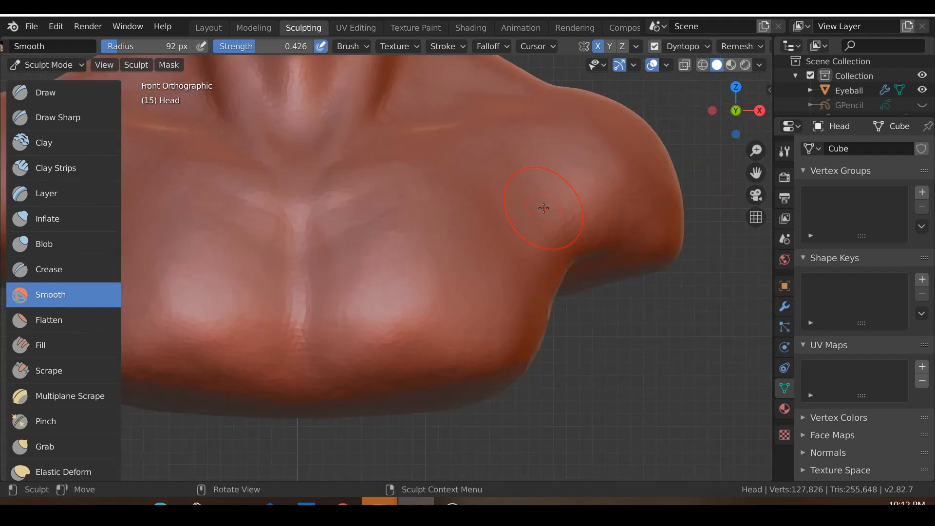
left_click_drag(544, 208, 400, 178)
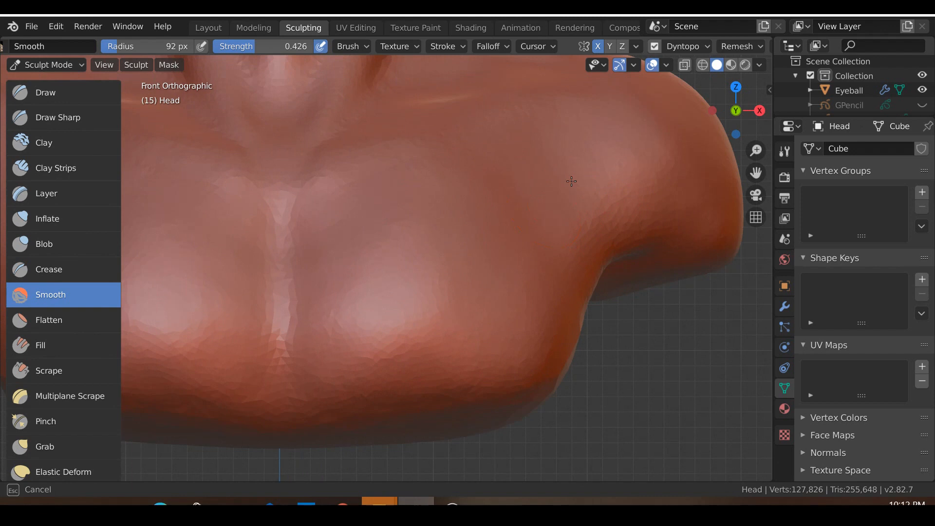
left_click_drag(553, 151, 558, 163)
Carve the boundary between the chest muscle and the front deltoid with the Crease brush.
scroll(556, 249, "down", 3)
middle_click_drag(548, 271, 499, 339, "shift")
scroll(513, 321, "up", 1)
key("shift+c")
scroll(499, 340, "up", 3)
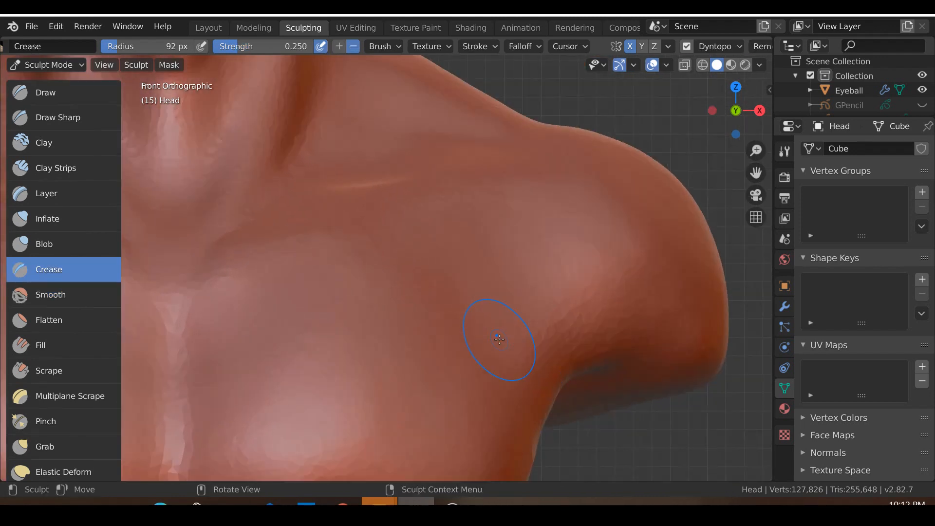
scroll(492, 302, "up", 1)
left_click_drag(568, 345, 541, 276)
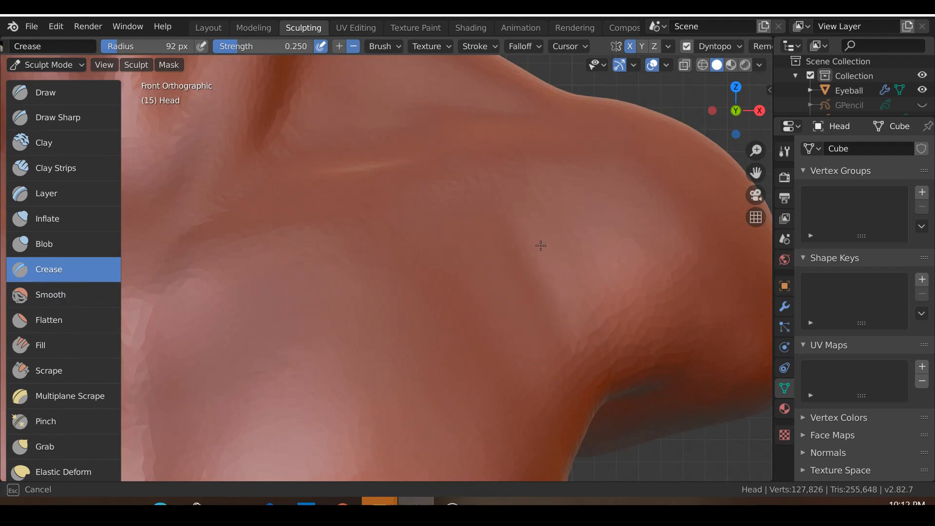
left_click_drag(564, 312, 541, 288)
scroll(542, 287, "down", 3)
scroll(542, 288, "up", 3)
mouse_move(490, 247)
left_mouse_down()
mouse_move(531, 354)
mouse_move(534, 286)
left_mouse_up()
scroll(535, 287, "down", 5)
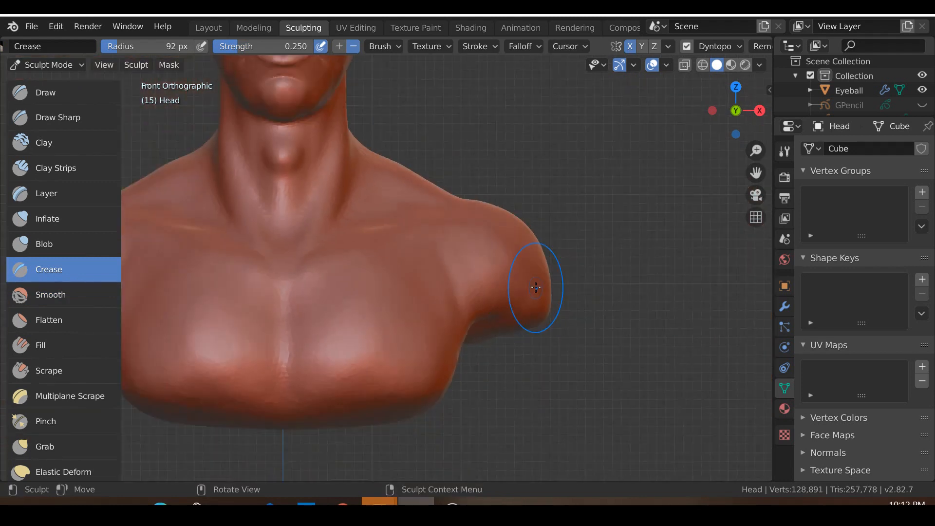
Soften the crease between chest and deltoid and smooth the front of the shoulder with the Smooth brush.
key("s")
scroll(535, 287, "up", 3)
mouse_move(534, 282)
left_mouse_down()
mouse_move(519, 278)
mouse_move(471, 321)
left_mouse_up()
scroll(457, 314, "down", 3)
scroll(438, 300, "up", 2)
left_click_drag(535, 309, 585, 286)
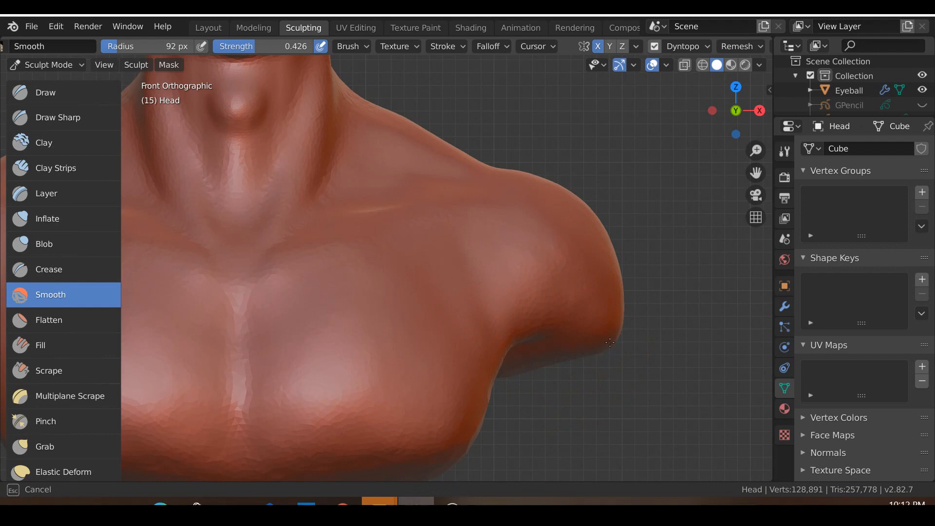
scroll(565, 351, "down", 4)
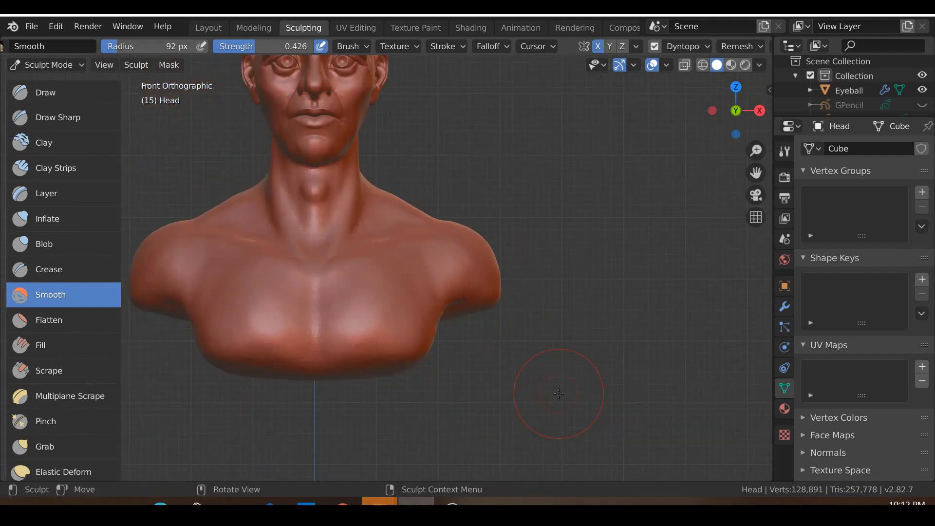
scroll(559, 394, "down", 3)
key("g")
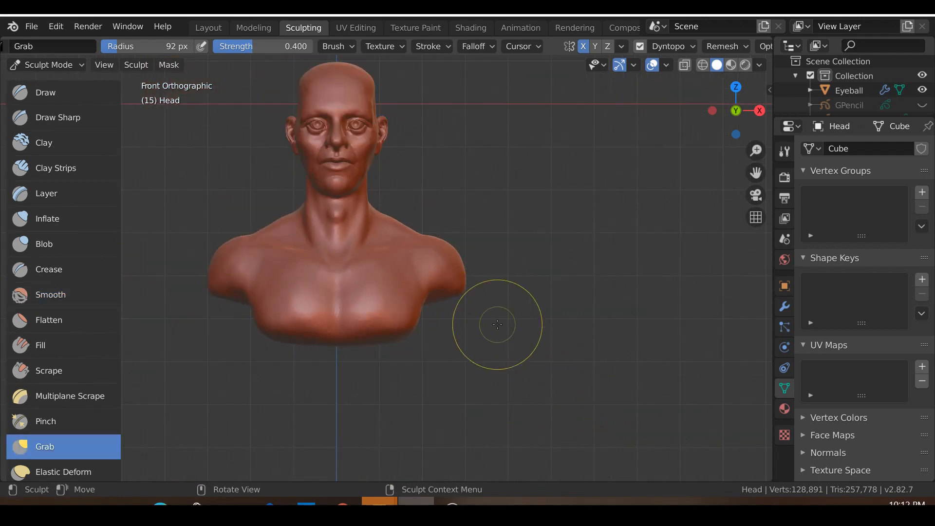
scroll(511, 329, "up", 5)
middle_click_drag(510, 342, 491, 375, "shift")
key("KP_1")
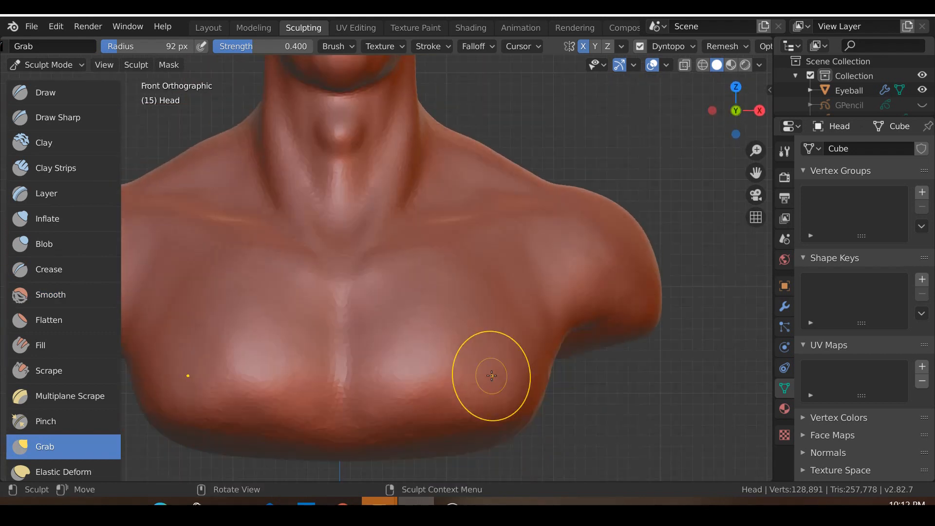
Build up the inner ends of the collarbones beside the top of the breastbone with the Clay Strips brush.
scroll(353, 301, "up", 4)
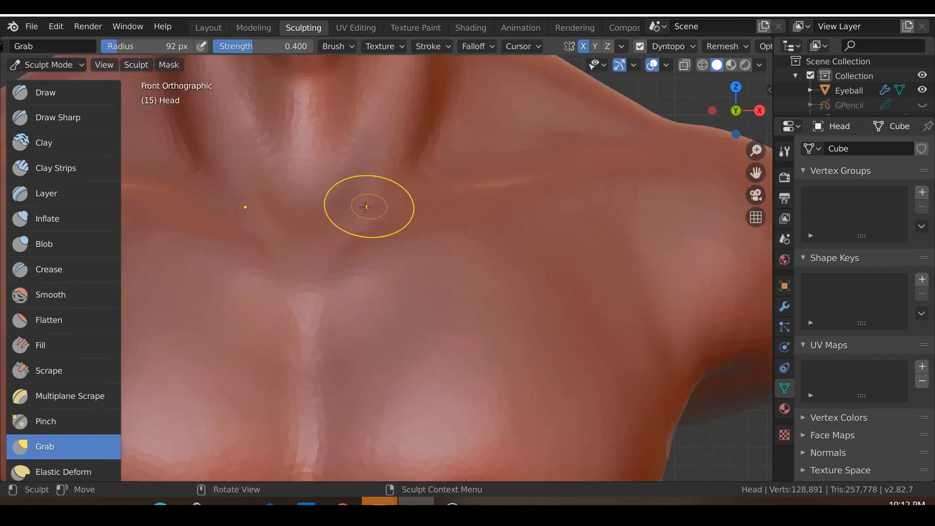
left_click(32, 169)
middle_click_drag(455, 245, 444, 285, "shift")
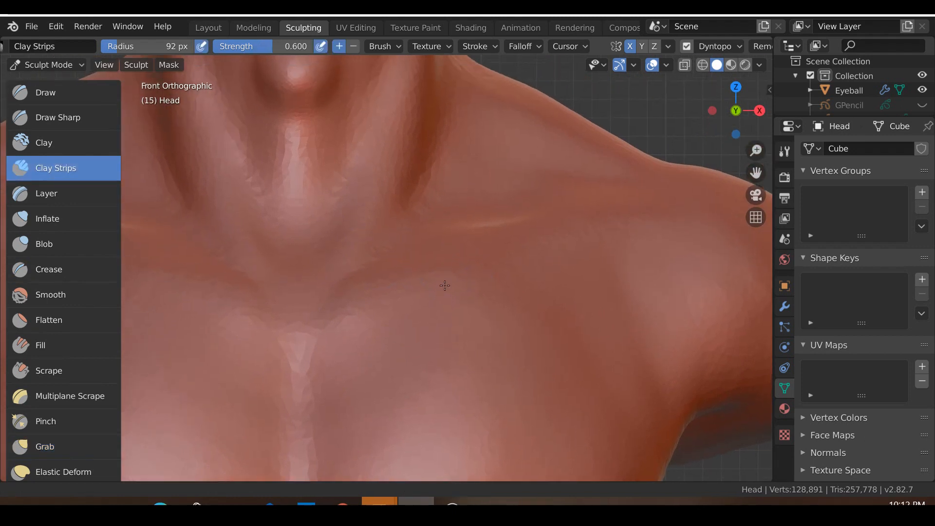
scroll(443, 281, "up", 2)
mouse_move(322, 360)
left_mouse_down()
mouse_move(336, 298)
mouse_move(321, 306)
mouse_move(298, 373)
mouse_move(312, 370)
mouse_move(342, 314)
mouse_move(314, 320)
mouse_move(317, 336)
mouse_move(335, 342)
mouse_move(319, 363)
left_mouse_up()
mouse_move(295, 325)
left_mouse_down()
mouse_move(308, 336)
mouse_move(390, 305)
mouse_move(455, 298)
left_mouse_up()
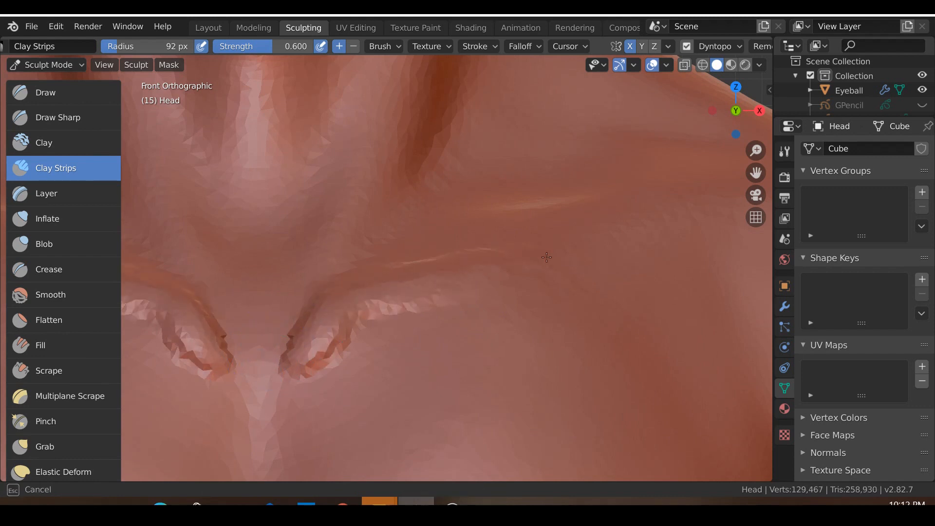
Extend the raised collarbone ridge outward to the top of the deltoid with Clay Strips strokes.
scroll(408, 268, "down", 2)
middle_click_drag(491, 343, 424, 380, "shift")
scroll(423, 380, "up", 1)
left_click_drag(473, 286, 477, 280)
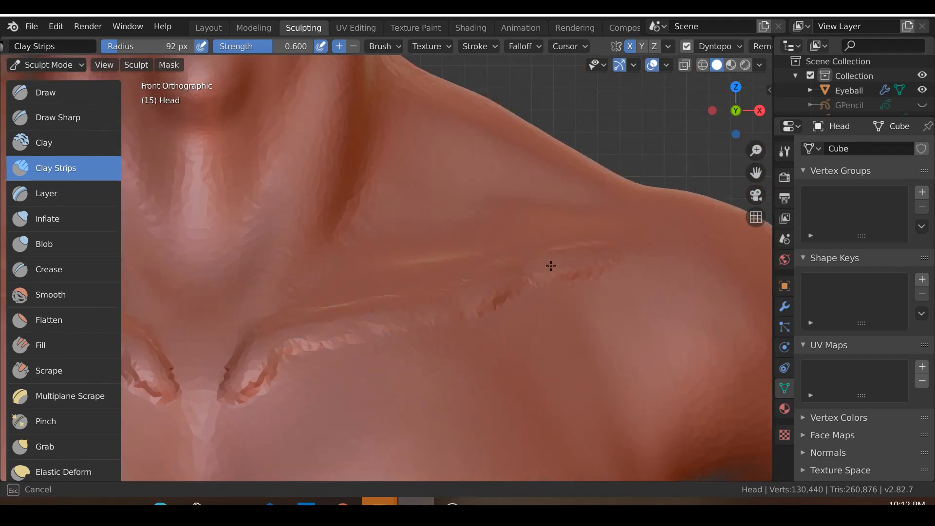
left_click_drag(552, 264, 591, 256)
left_click_drag(275, 345, 402, 320)
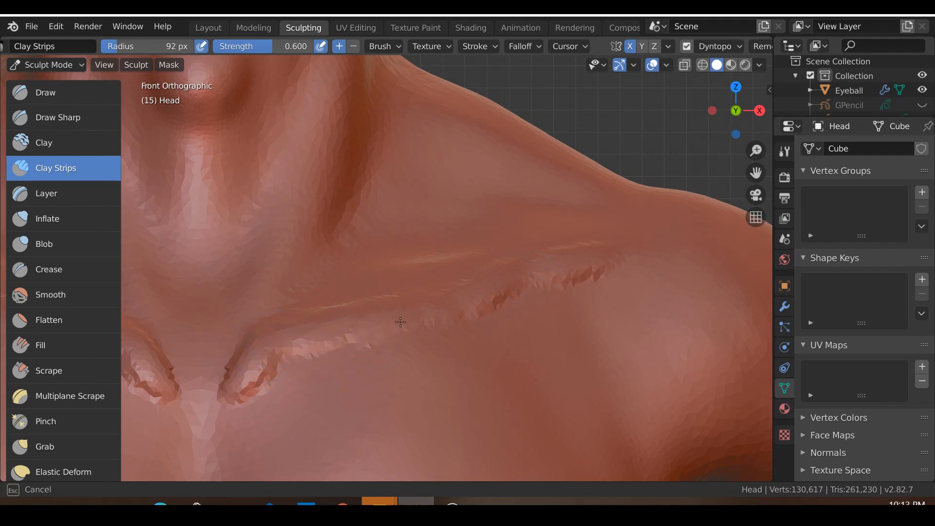
left_click_drag(454, 304, 616, 267)
scroll(529, 277, "down", 5)
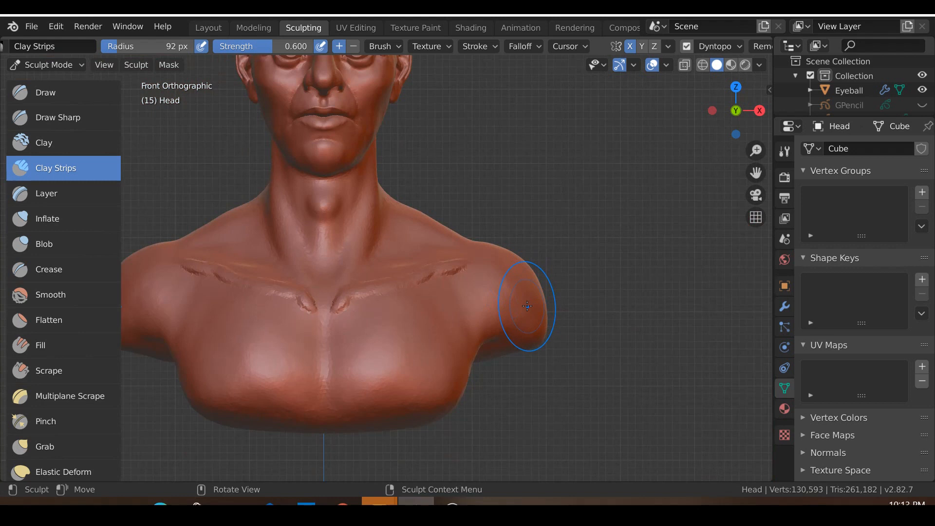
scroll(528, 305, "up", 5)
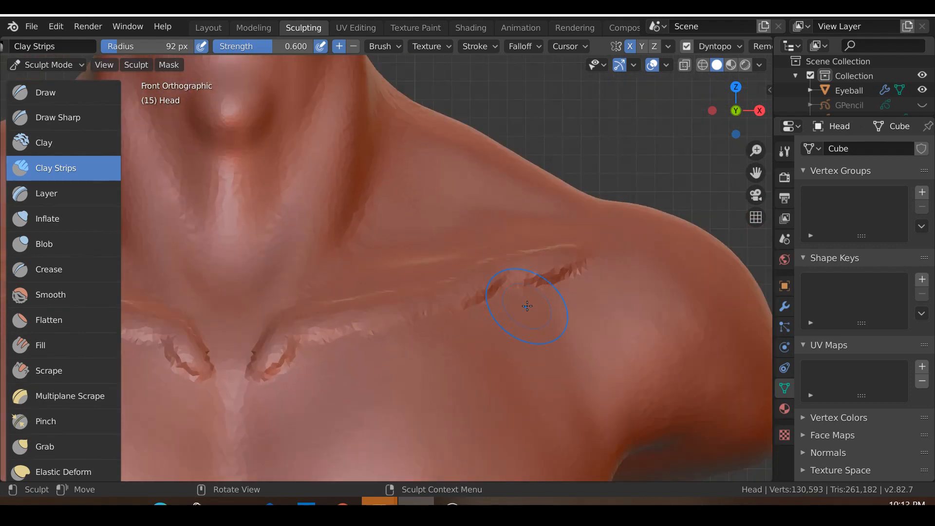
mouse_move(573, 255)
left_mouse_down()
mouse_move(593, 251)
mouse_move(578, 255)
left_mouse_up()
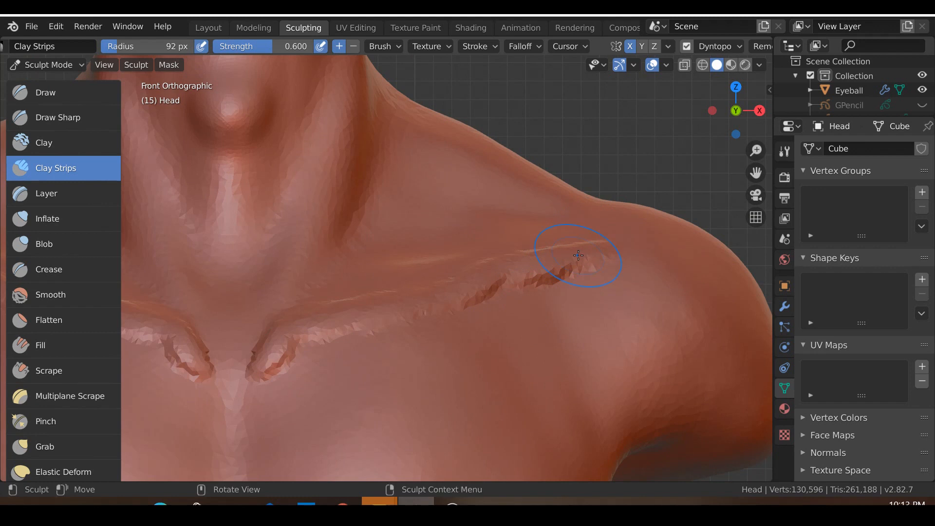
Smooth the rough Clay Strips ridge along the collarbones, from the inner ends at the breastbone outward, with the Smooth brush.
middle_click_drag(558, 301, 601, 291, "shift")
scroll(602, 290, "up", 1)
key("shift+s")
scroll(602, 290, "up", 1)
left_click_drag(307, 377, 271, 345)
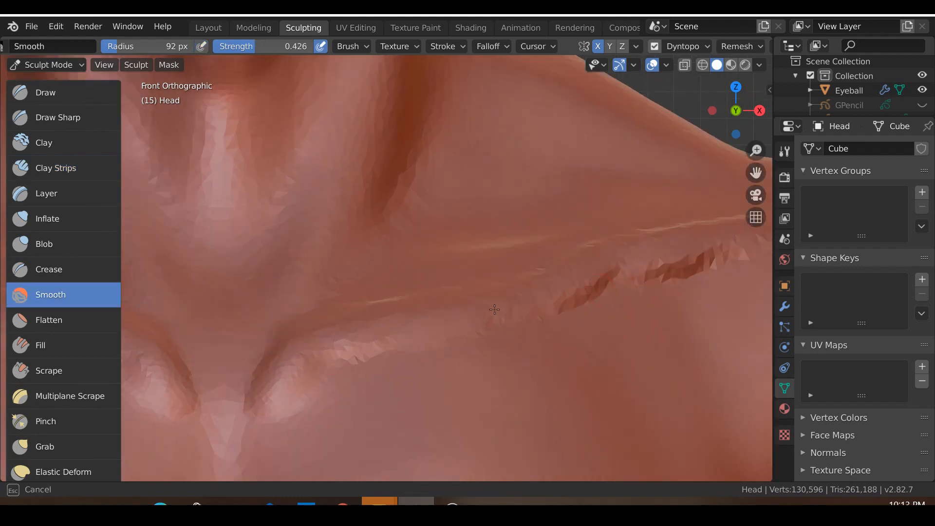
left_click_drag(349, 350, 696, 263)
scroll(632, 292, "down", 1)
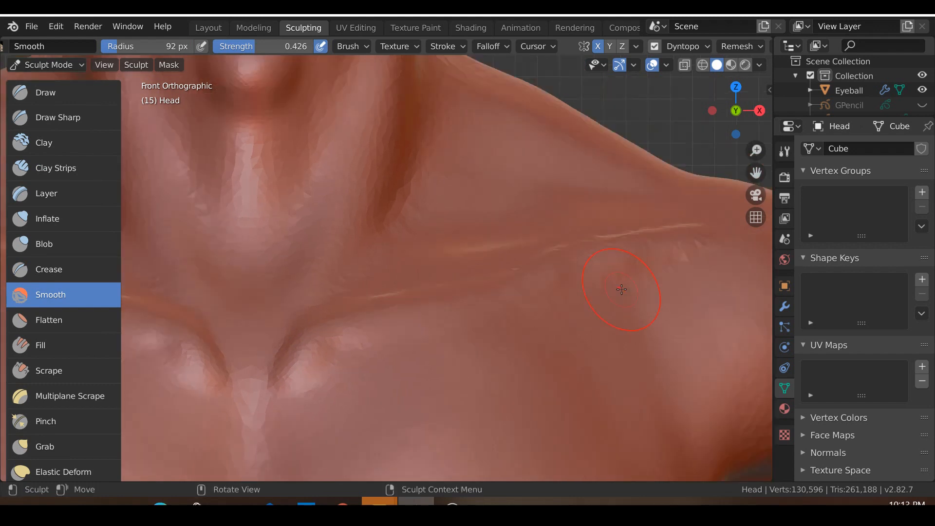
Smooth the outer part of the collarbone and blend the area above it into the top of the deltoid.
middle_click_drag(620, 301, 540, 322, "shift")
scroll(540, 321, "up", 2)
left_click_drag(678, 277, 676, 278)
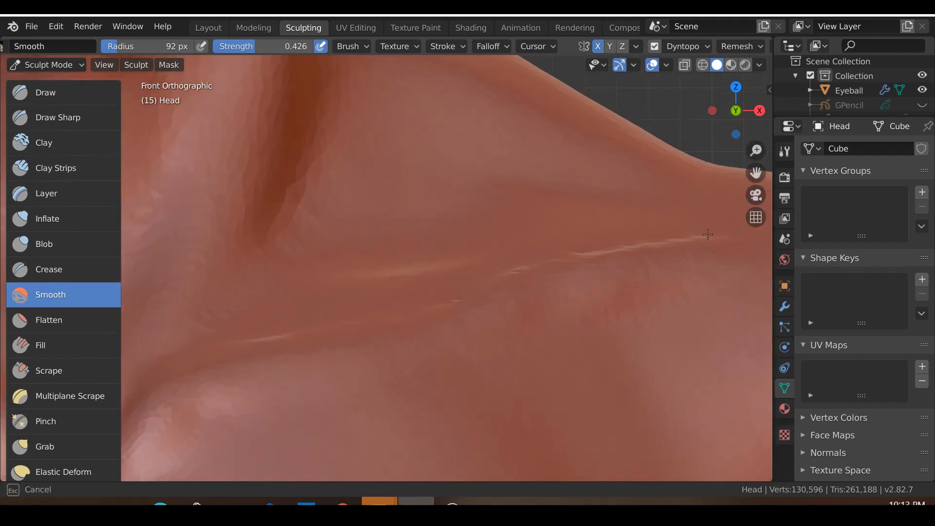
scroll(146, 387, "down", 5)
middle_click_drag(146, 407, 264, 402)
scroll(263, 402, "down", 4)
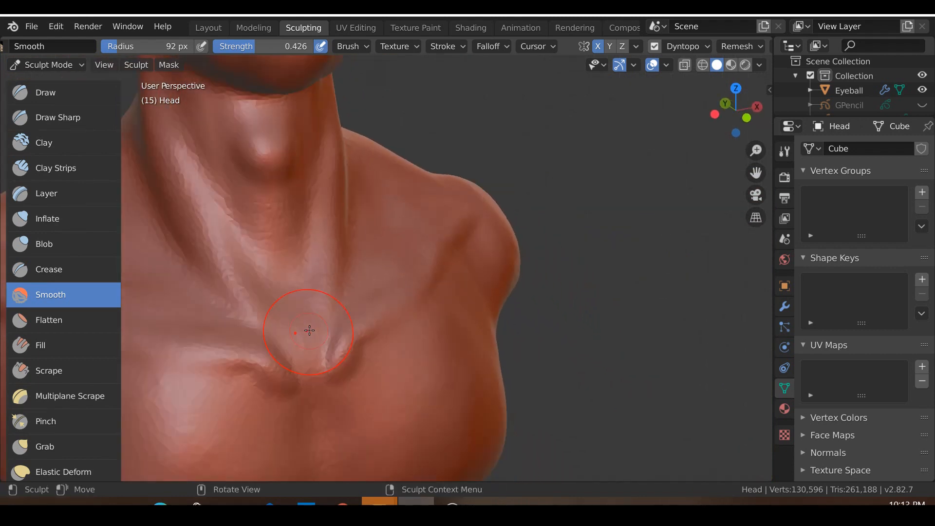
scroll(309, 331, "up", 3)
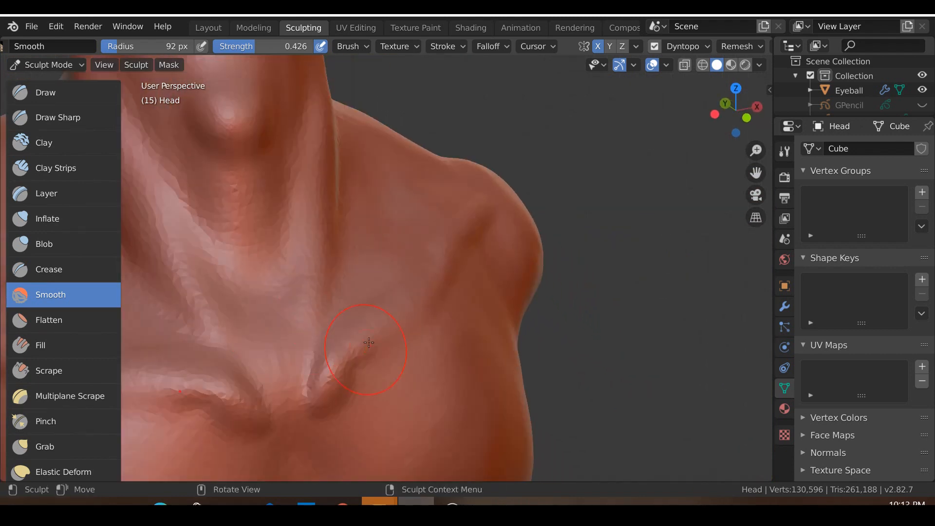
left_click_drag(373, 280, 463, 224)
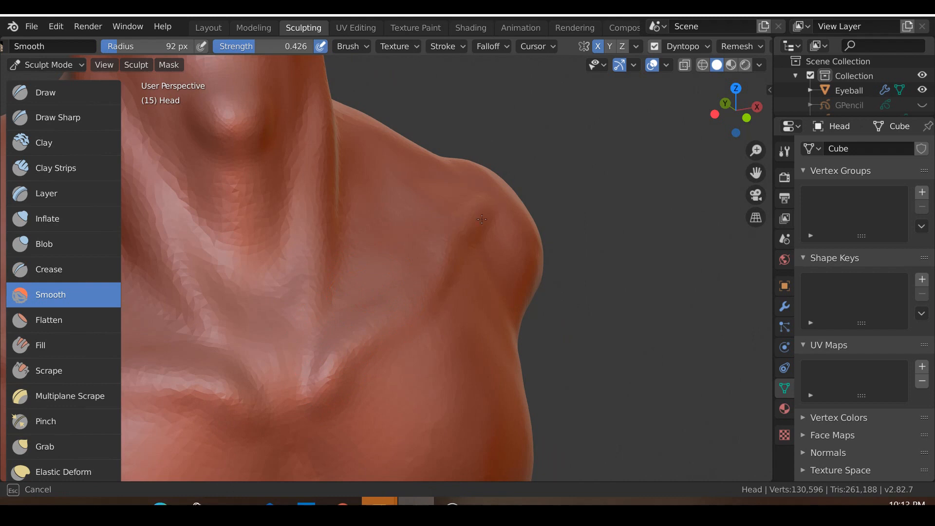
Build up the base of the skull above the back of the neck with the Clay Strips brush at strength 0.600.
scroll(360, 297, "down", 5)
middle_click_drag(375, 313, 380, 294)
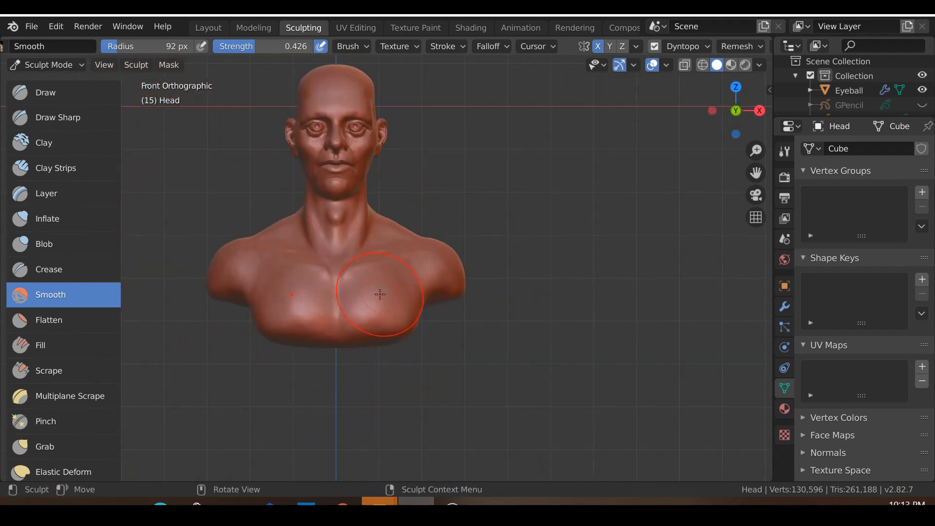
scroll(380, 294, "up", 6)
scroll(220, 336, "down", 5)
middle_click_drag(220, 336, 456, 327)
scroll(470, 397, "up", 5)
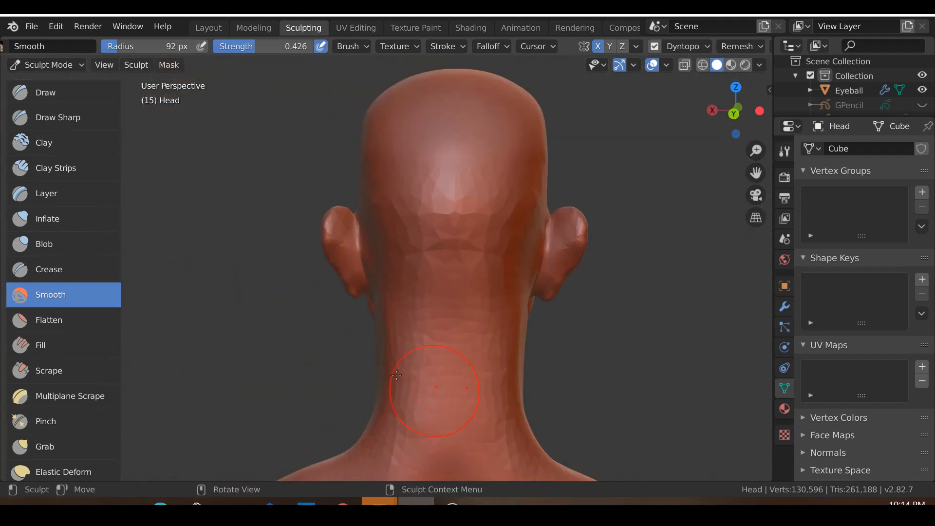
left_click(56, 168)
scroll(303, 256, "up", 4)
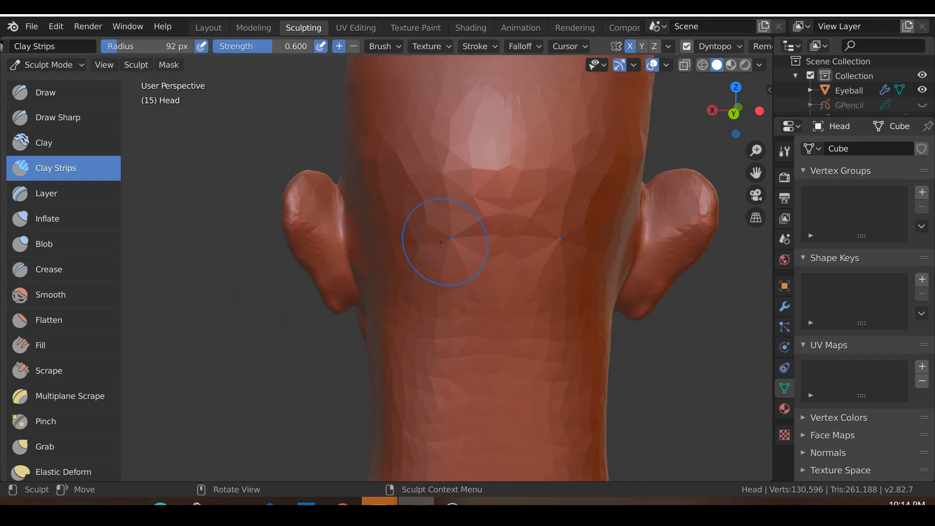
left_click_drag(445, 247, 496, 323)
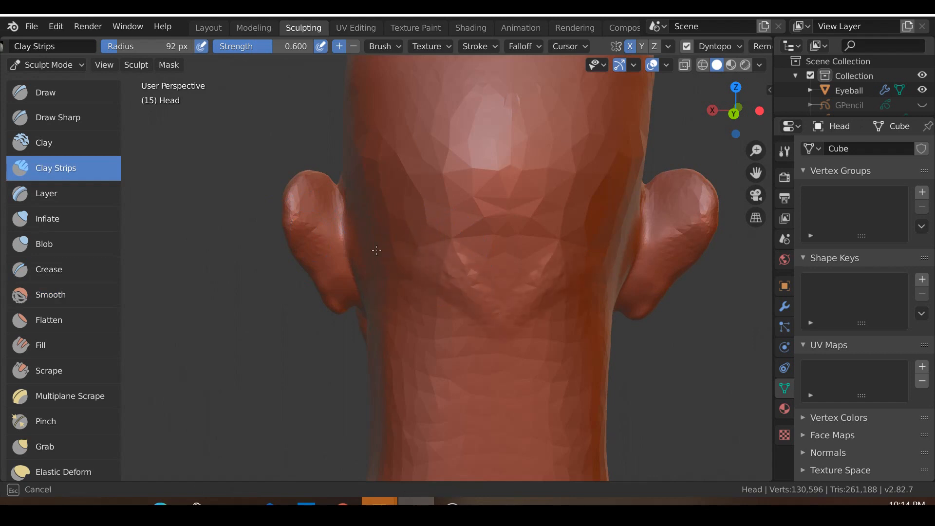
left_click_drag(454, 252, 486, 241)
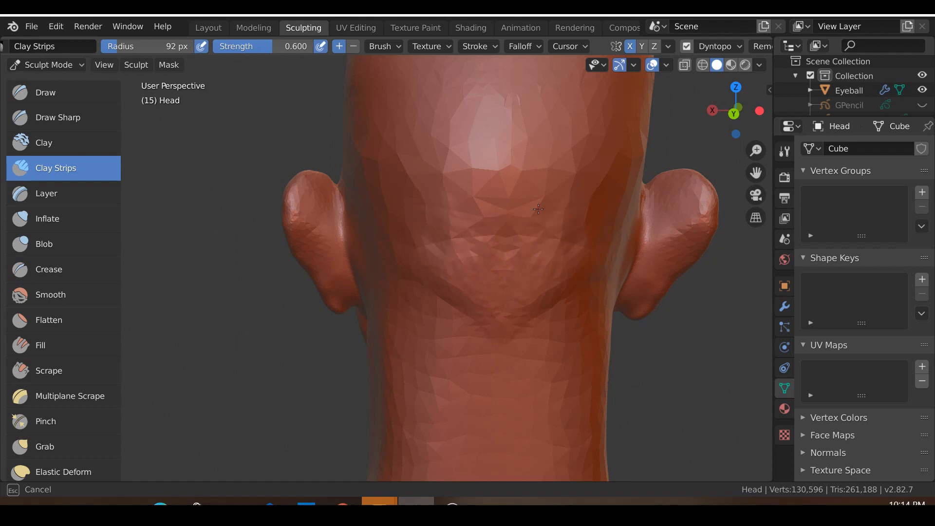
left_click_drag(383, 225, 374, 216)
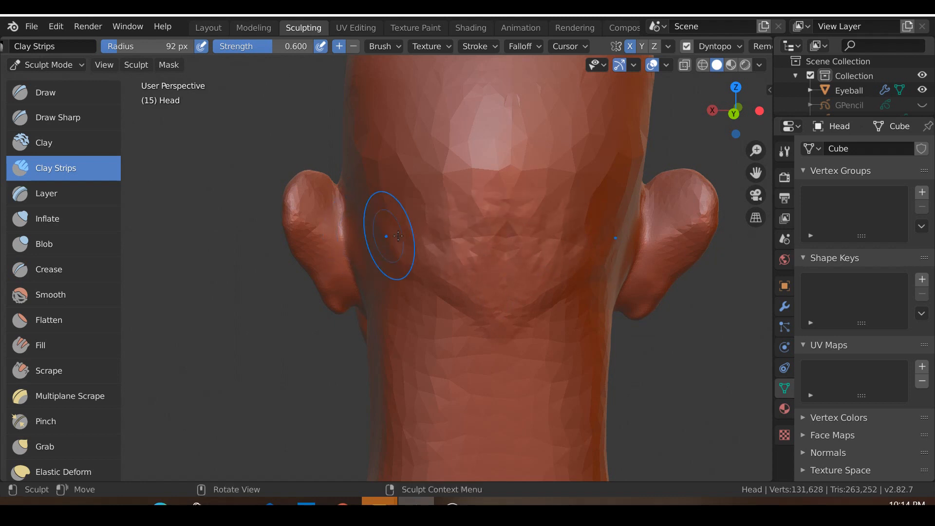
Extend the raised base of the skull sideways toward the back of the ear with Clay Strips strokes.
middle_click_drag(375, 238, 435, 232)
mouse_move(439, 234)
left_mouse_down()
mouse_move(498, 217)
mouse_move(483, 174)
left_mouse_up()
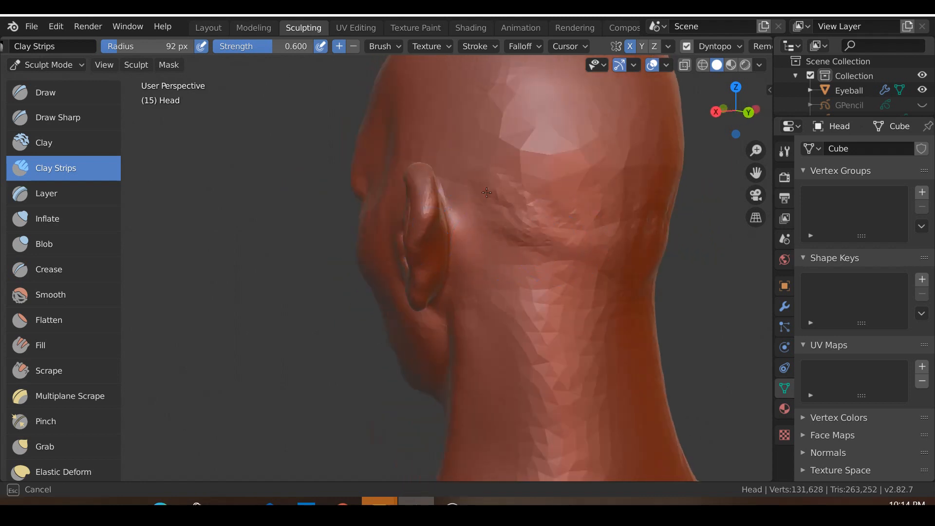
left_click_drag(560, 190, 540, 202)
Smooth the back of the skull and its ridge toward the neck and ear with the Smooth brush.
mouse_move(540, 201)
middle_mouse_down()
mouse_move(497, 192)
mouse_move(491, 216)
middle_mouse_up()
key("s")
scroll(493, 215, "up", 1)
left_click_drag(488, 288, 487, 296)
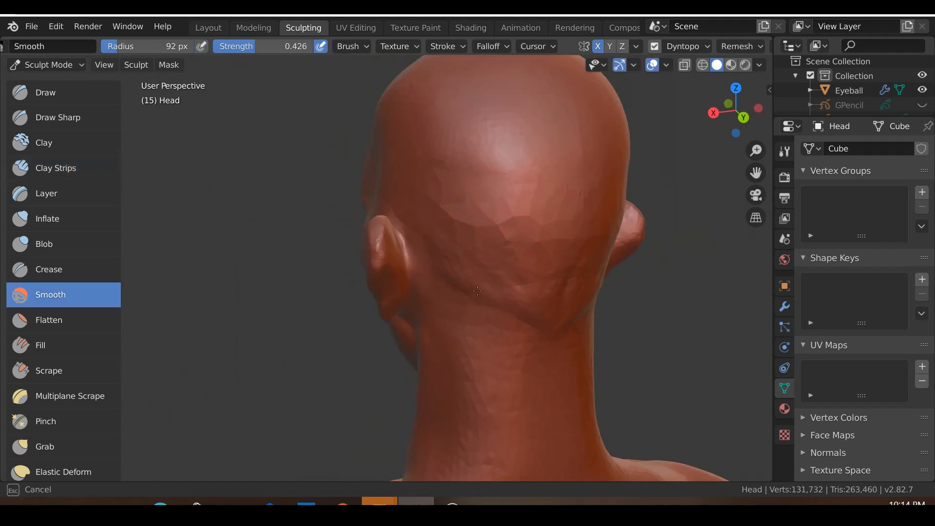
left_click_drag(540, 255, 507, 275)
mouse_move(453, 255)
left_mouse_down()
mouse_move(482, 220)
mouse_move(519, 208)
left_mouse_up()
middle_click_drag(470, 238, 437, 266)
Return to the front view of the bust and save the file.
scroll(467, 277, "down", 3)
middle_click_drag(492, 292, 583, 310)
key("KP_1")
scroll(467, 243, "down", 3)
middle_click_drag(419, 210, 418, 205, "shift")
scroll(394, 209, "up", 1)
scroll(264, 218, "up", 1)
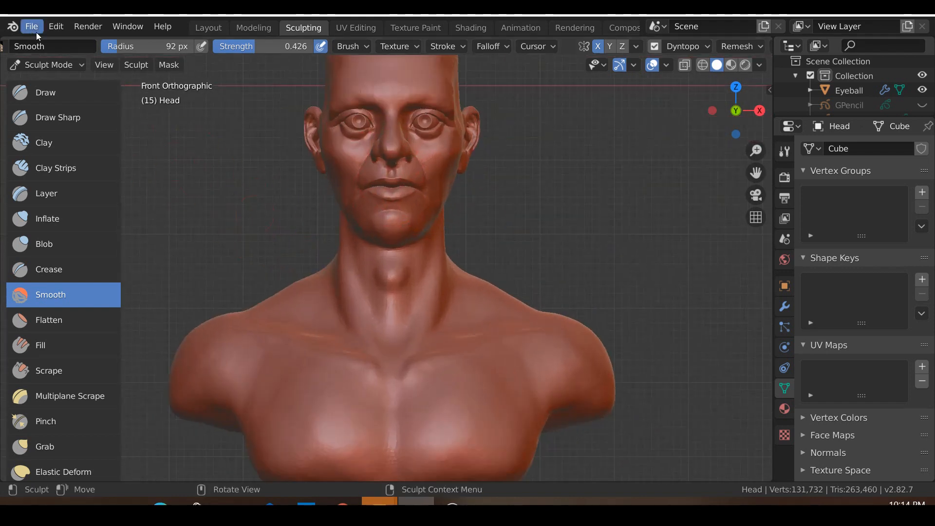
left_click(32, 27)
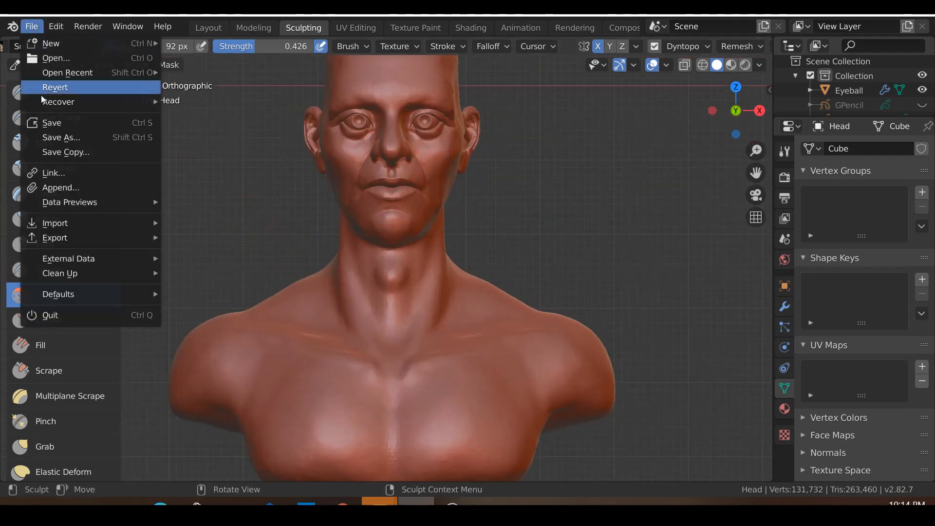
left_click(51, 124)
Turn on Smooth Shading in the dynamic topology settings of the bust.
left_click(706, 47)
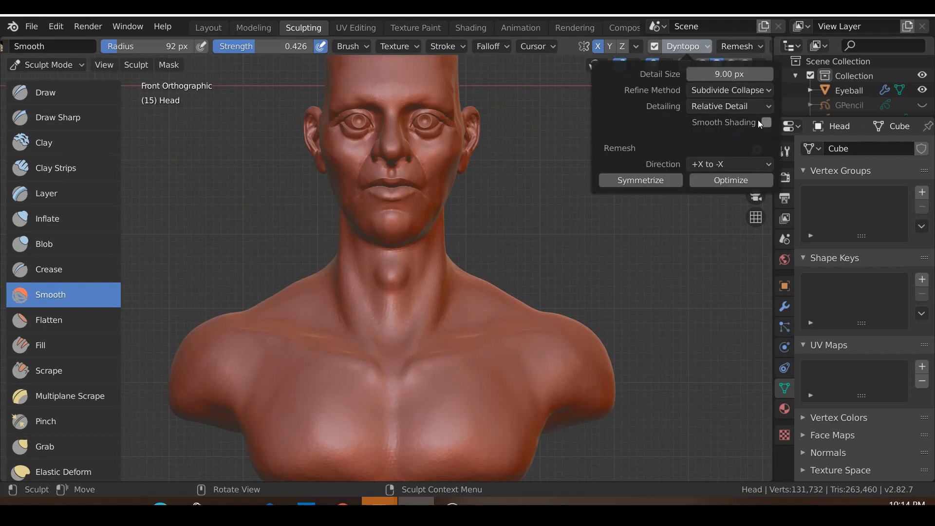
scroll(487, 254, "down", 2)
middle_click_drag(487, 254, 715, 276)
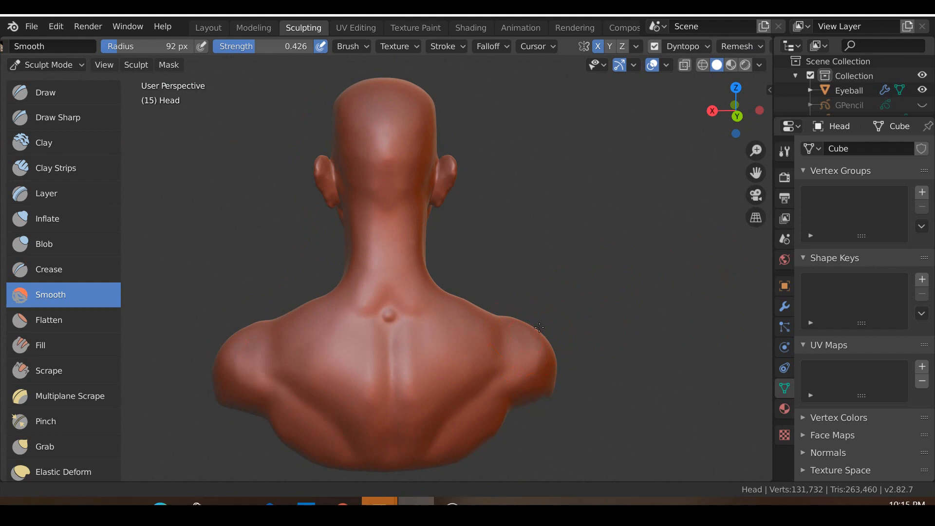
Examine the bust's back, neck and shoulder muscles from several angles and compare them with the front.
scroll(538, 347, "up", 3)
scroll(391, 304, "down", 2)
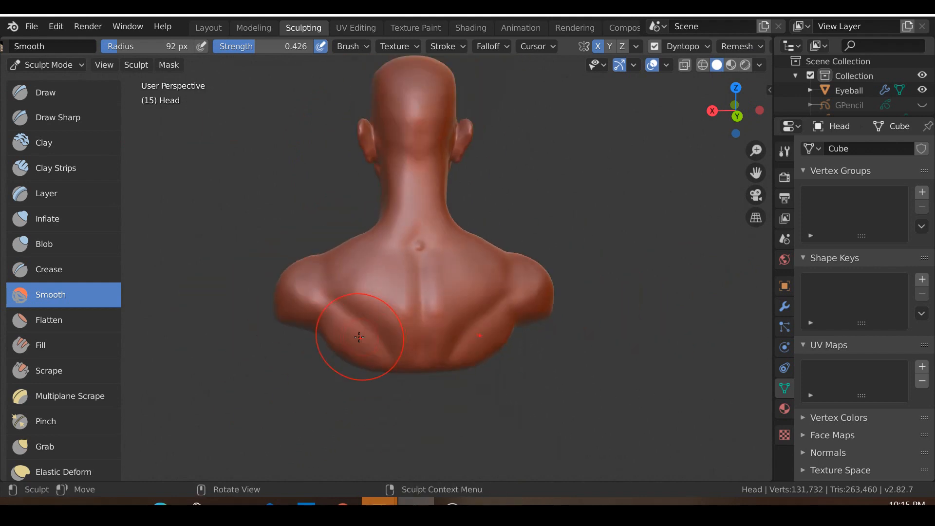
middle_click_drag(355, 345, 386, 313)
scroll(386, 313, "up", 4)
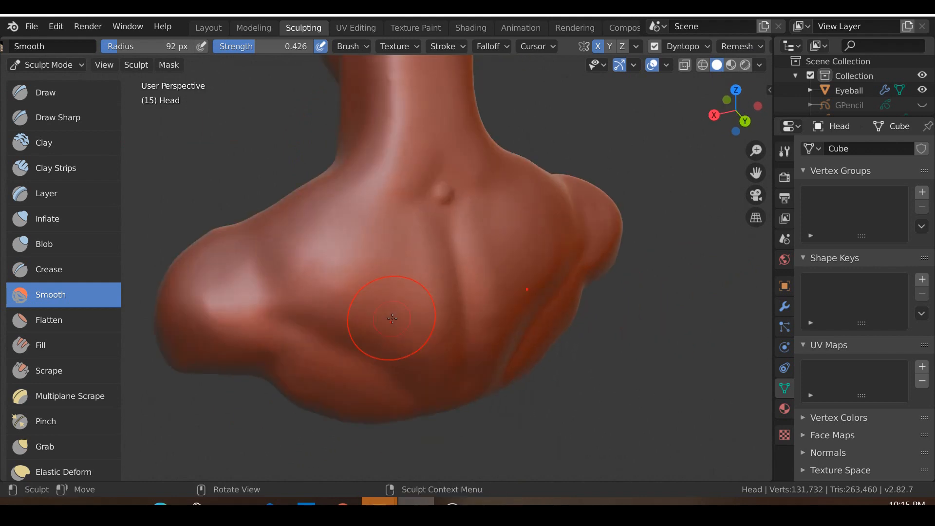
mouse_move(428, 292)
middle_mouse_down()
mouse_move(429, 307)
mouse_move(442, 265)
mouse_move(428, 282)
mouse_move(360, 275)
middle_mouse_up()
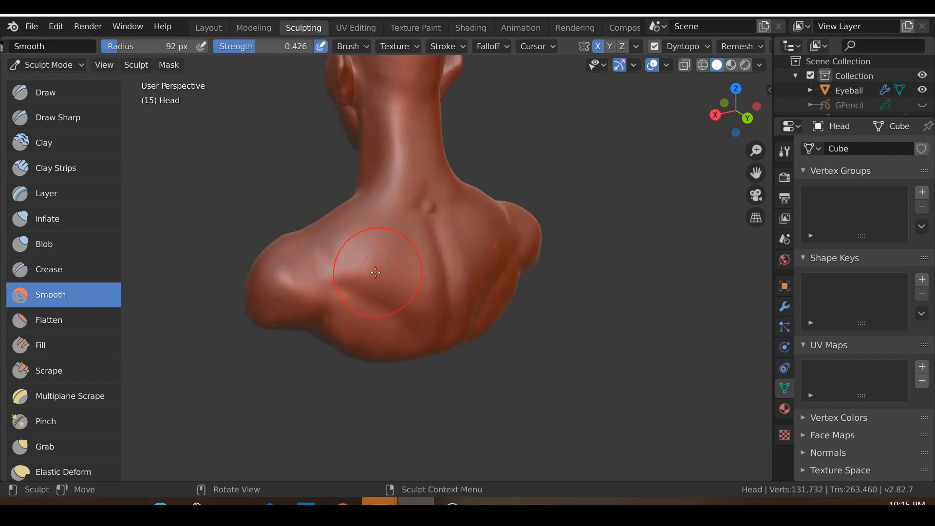
scroll(365, 276, "up", 2)
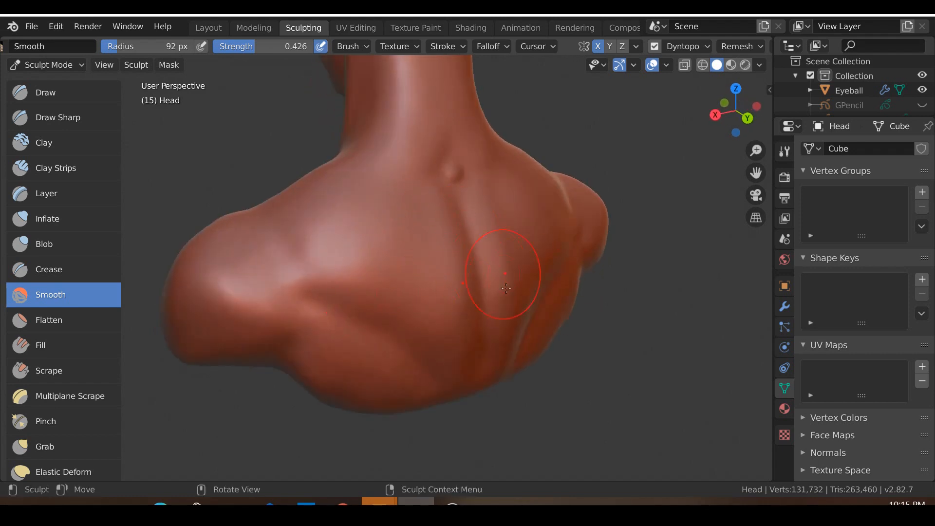
scroll(451, 359, "down", 2)
middle_click_drag(451, 359, 430, 358)
scroll(431, 358, "down", 2)
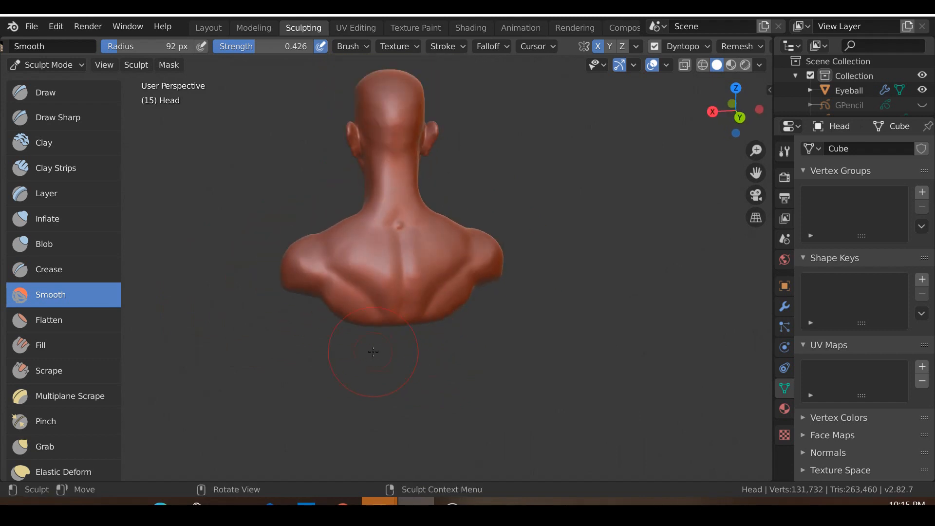
key("KP_3")
key("KP_1")
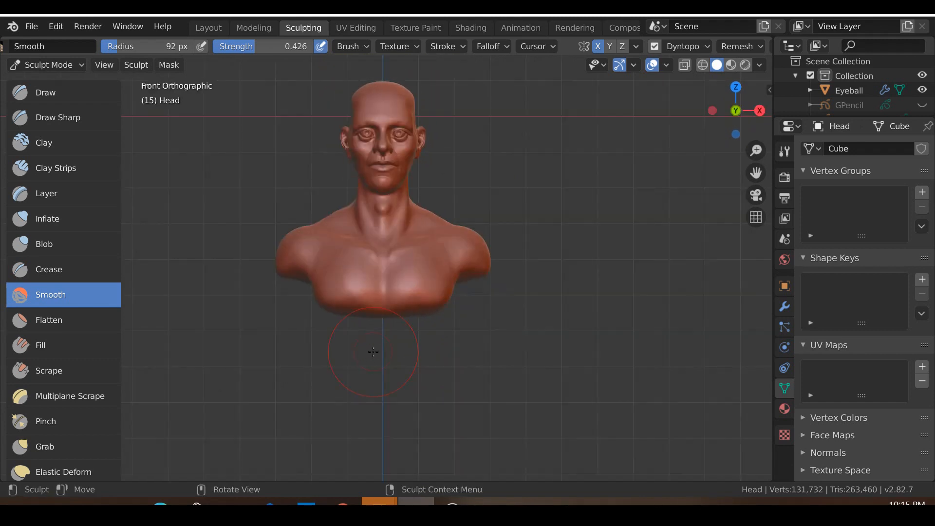
middle_click_drag(402, 334, 177, 335)
scroll(181, 348, "up", 2)
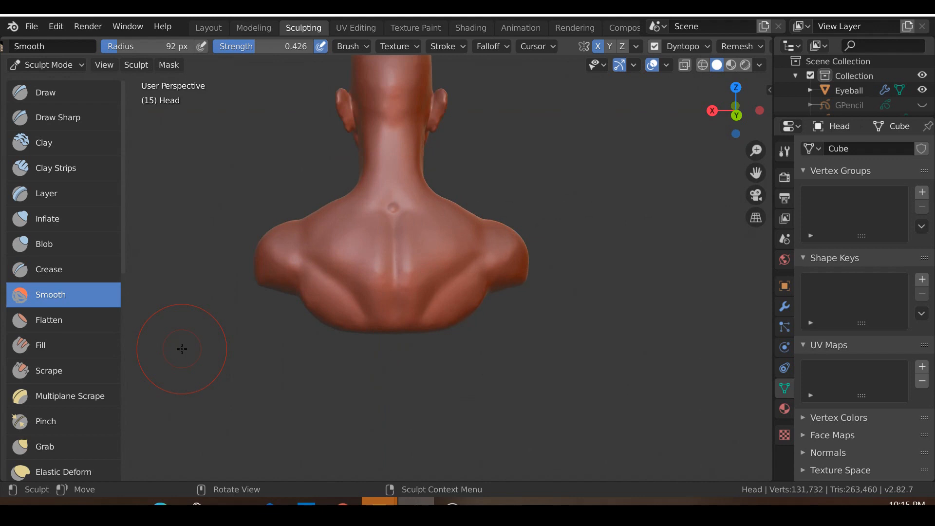
scroll(290, 384, "up", 1)
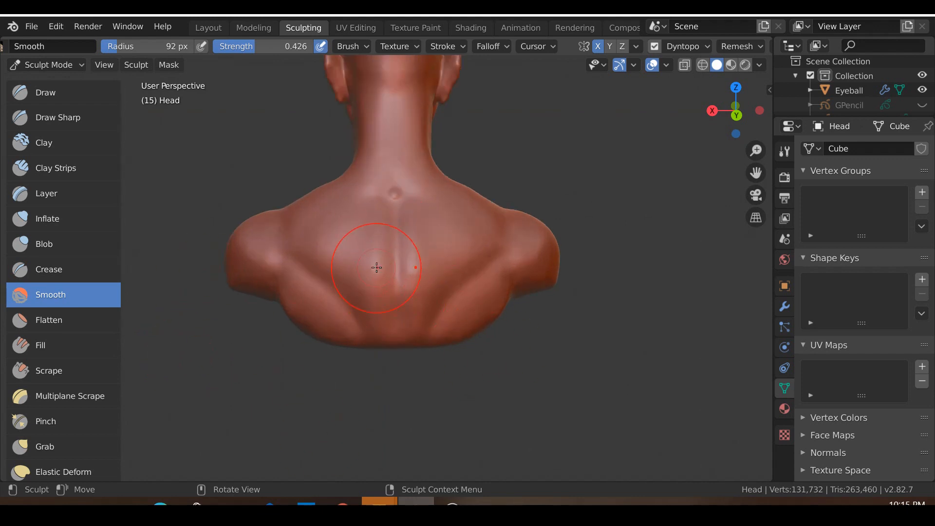
middle_click_drag(377, 268, 327, 314)
key("KP_1")
mouse_move(546, 233)
middle_mouse_down("shift")
mouse_move(520, 262)
mouse_move(419, 285)
mouse_move(338, 287)
middle_mouse_up("shift")
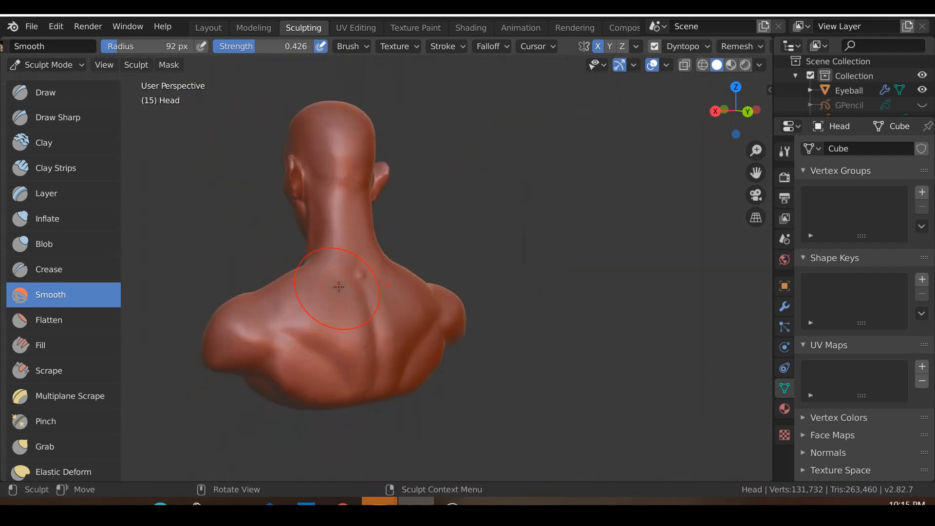
middle_click_drag(338, 287, 409, 329)
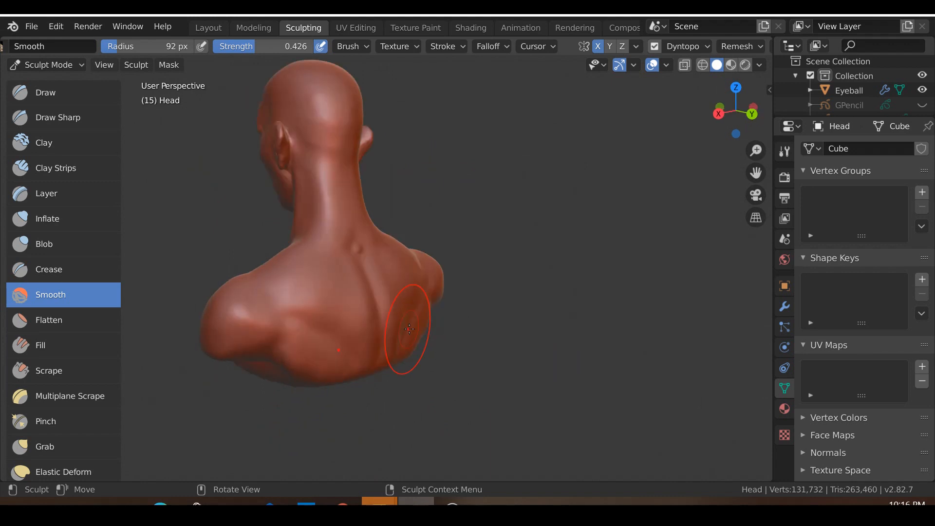
key("KP_1")
middle_click_drag(521, 330, 236, 291)
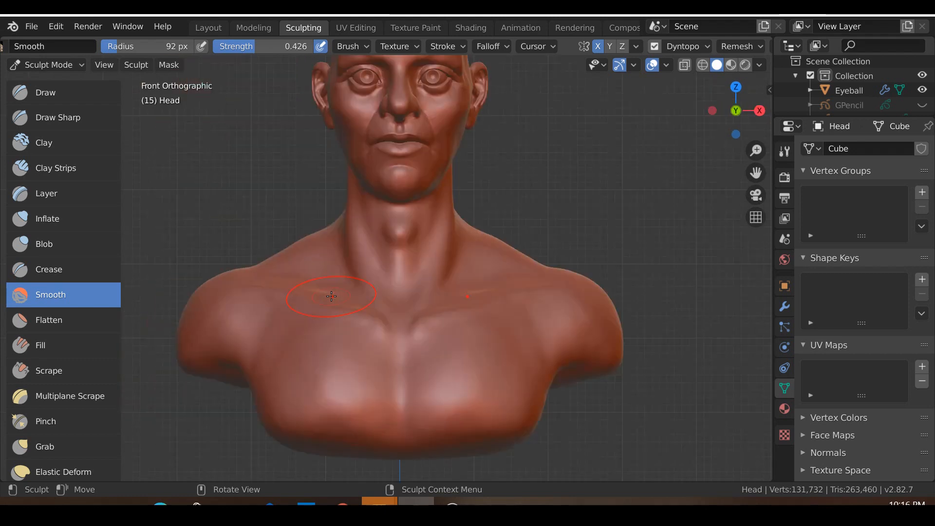
Examine the face, neck, collarbones, shoulders and chest of the bust from the front and side.
scroll(331, 296, "down", 3)
scroll(322, 283, "up", 6)
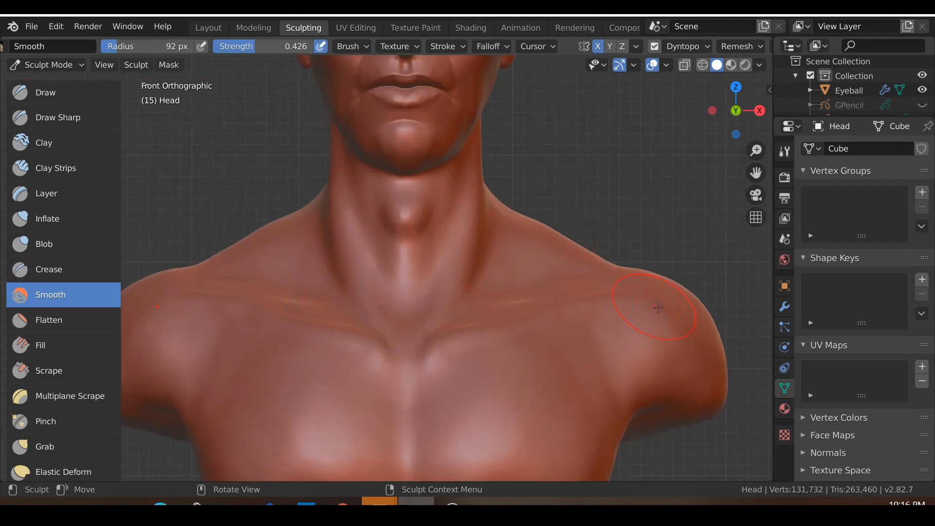
scroll(611, 315, "down", 3)
scroll(523, 264, "down", 2)
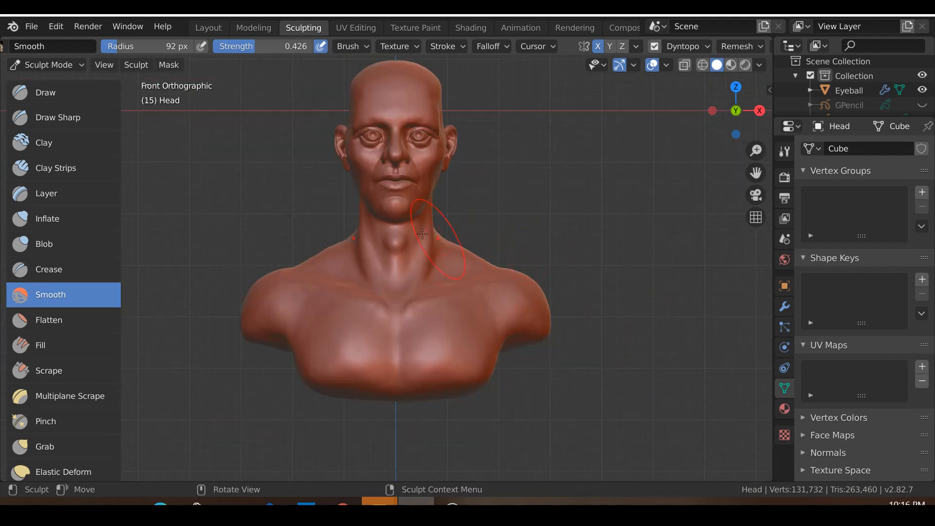
scroll(421, 208, "up", 1)
scroll(476, 219, "up", 2)
scroll(484, 136, "down", 2)
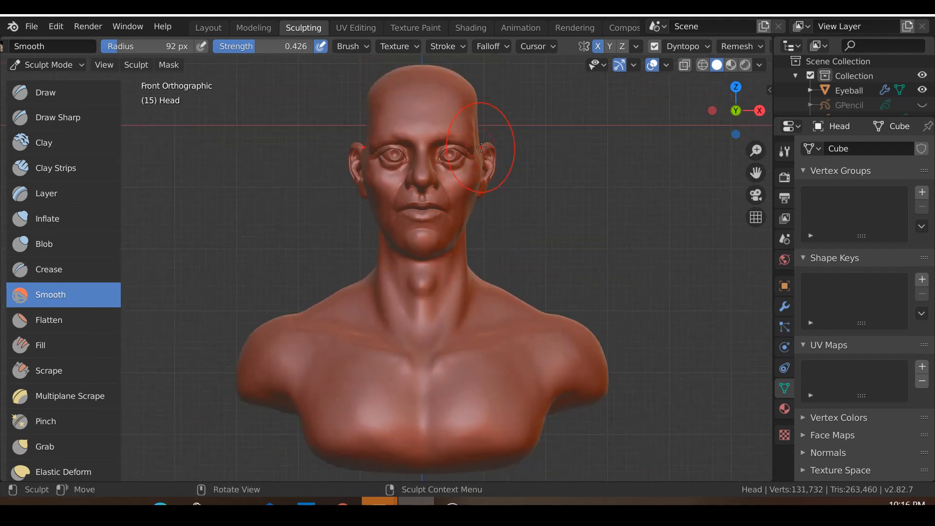
middle_click_drag(612, 378, 414, 408)
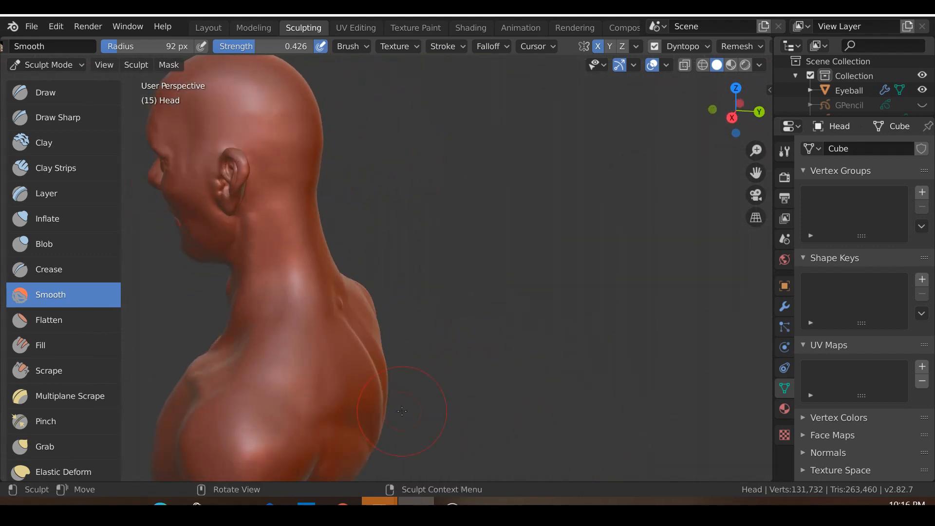
key("KP_1")
scroll(404, 410, "down", 3)
middle_click_drag(422, 366, 411, 369, "shift")
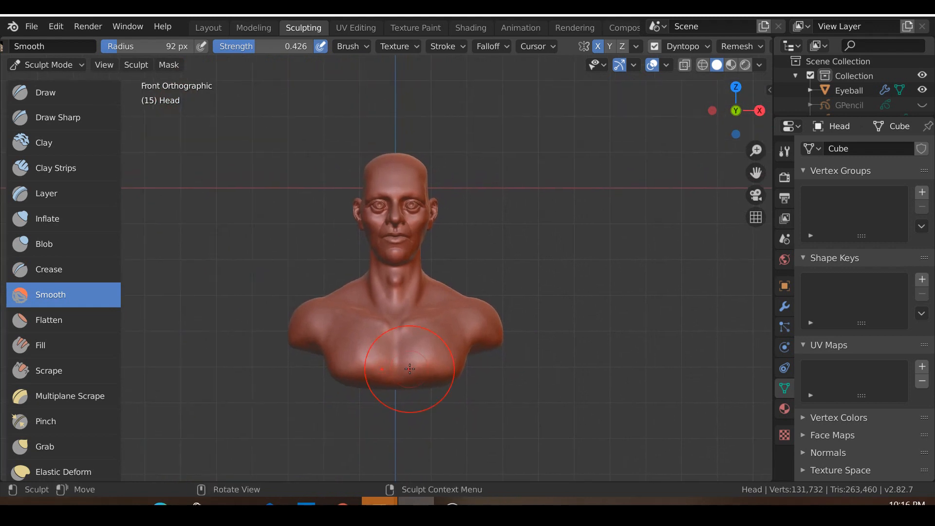
scroll(410, 368, "up", 2)
scroll(410, 368, "up", 1)
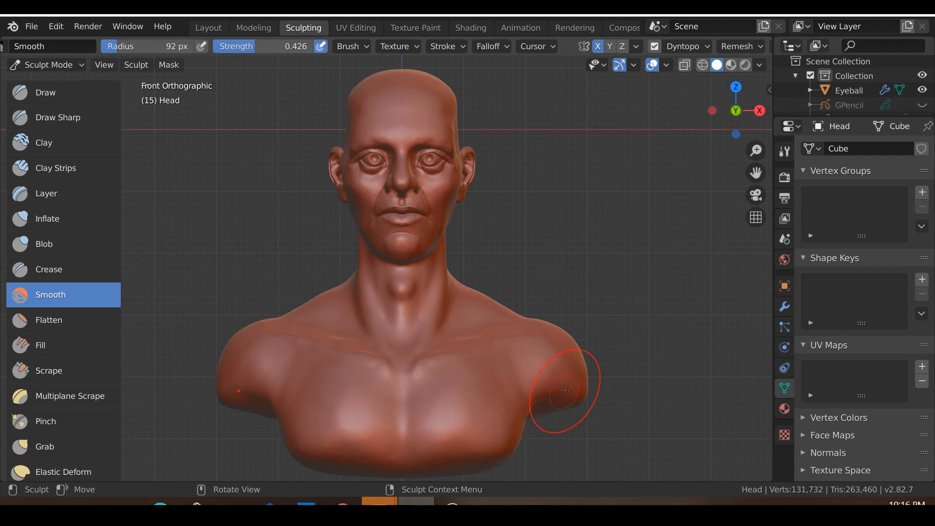
scroll(490, 273, "up", 1)
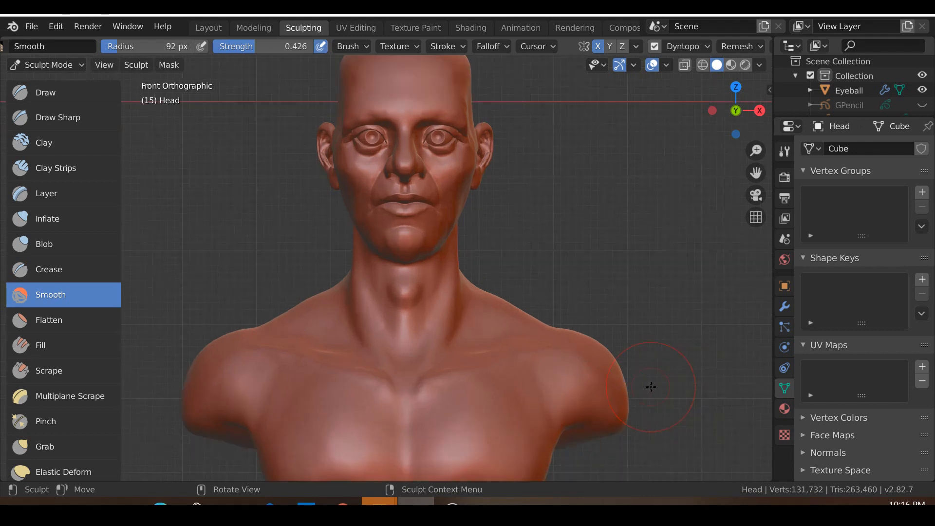